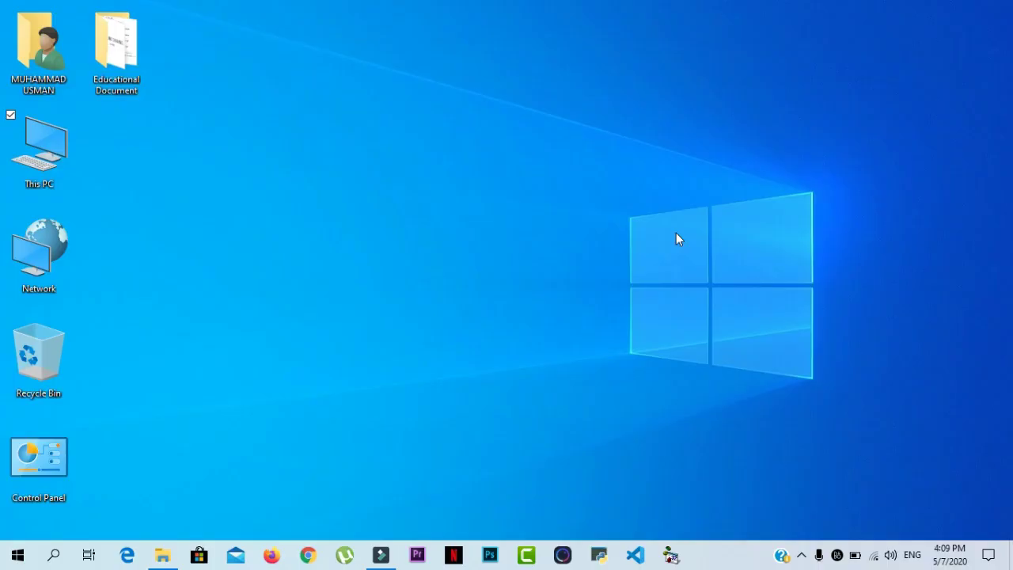
# Launch Microsoft Word by running 'winword' from the Windows Run box
pyautogui.press('super+r')
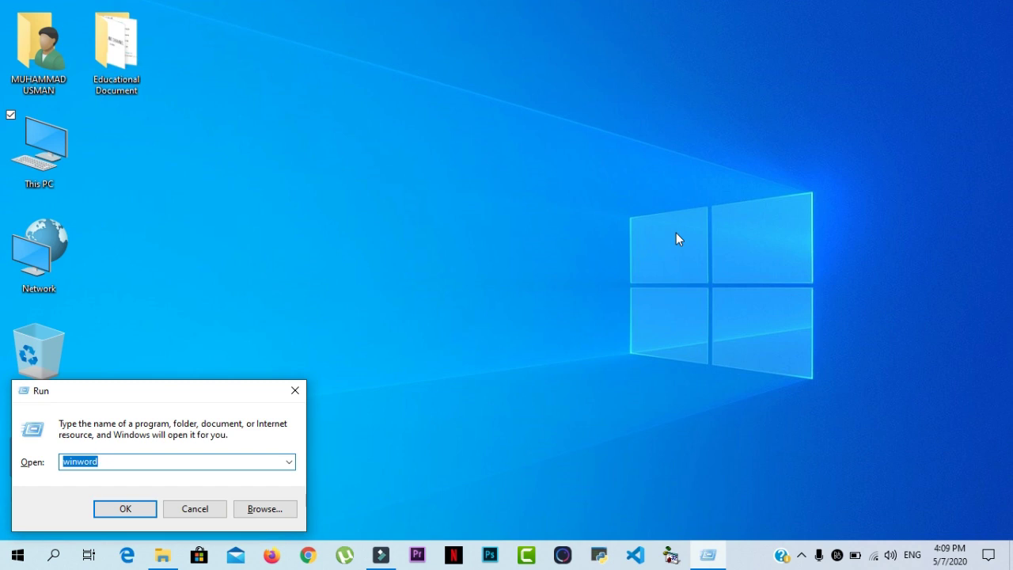
pyautogui.write('winwor')
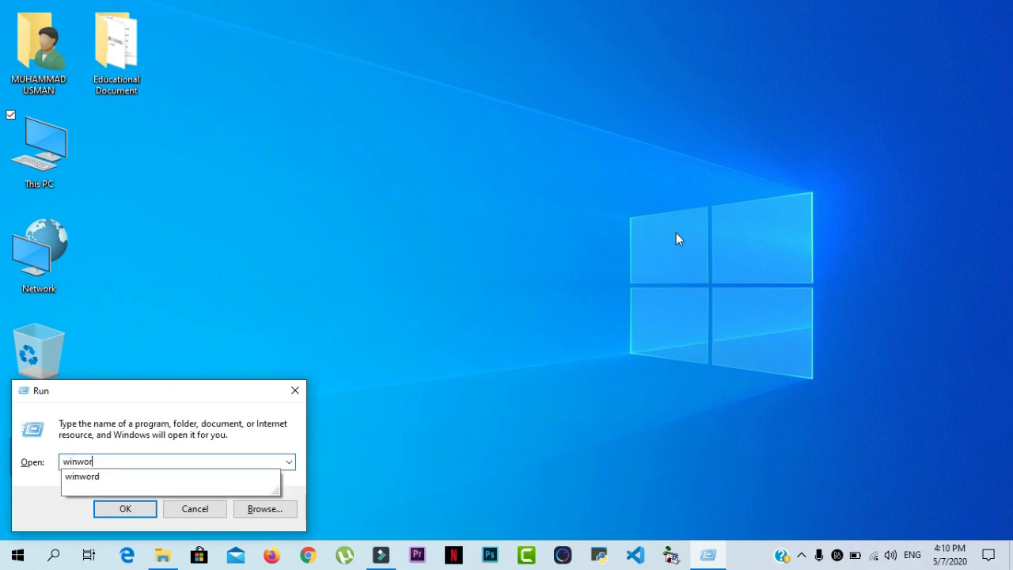
pyautogui.write('d')
pyautogui.press('Return')
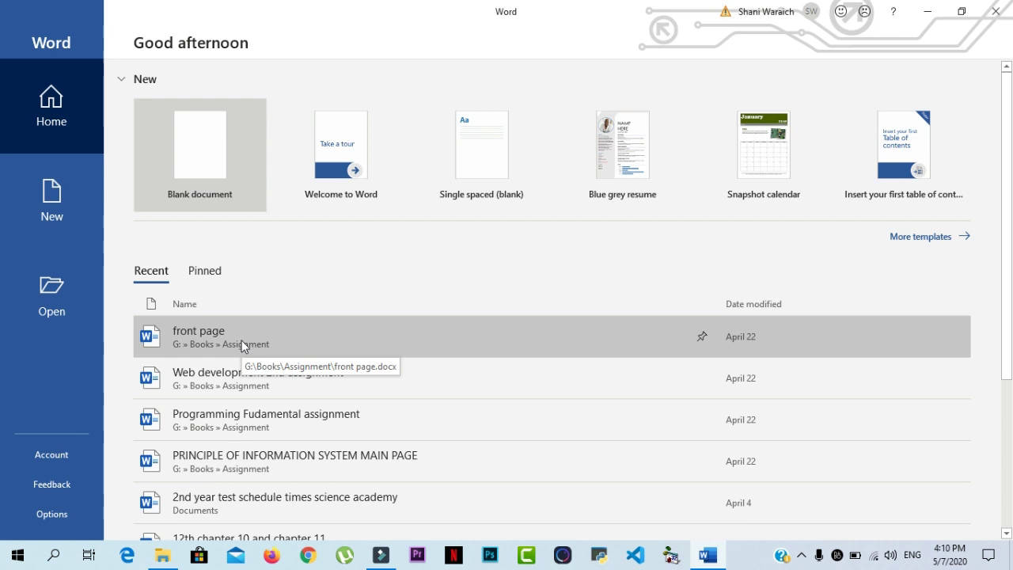
# Create a blank document, Document1, from Word's start screen
pyautogui.click(217, 171)
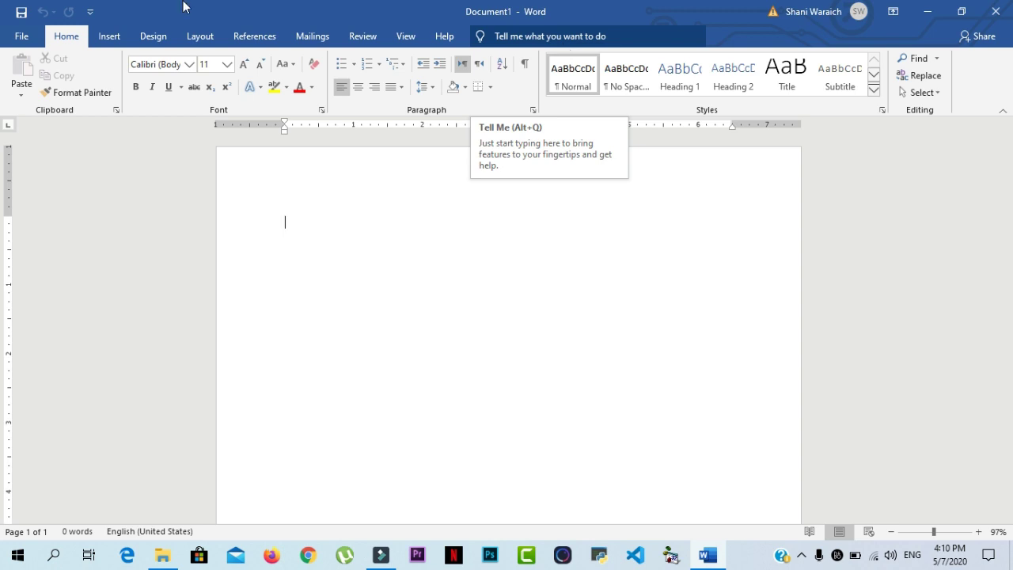
# Peek at the File backstage, then browse the Insert, Design, Layout and References tabs
pyautogui.click(14, 42)
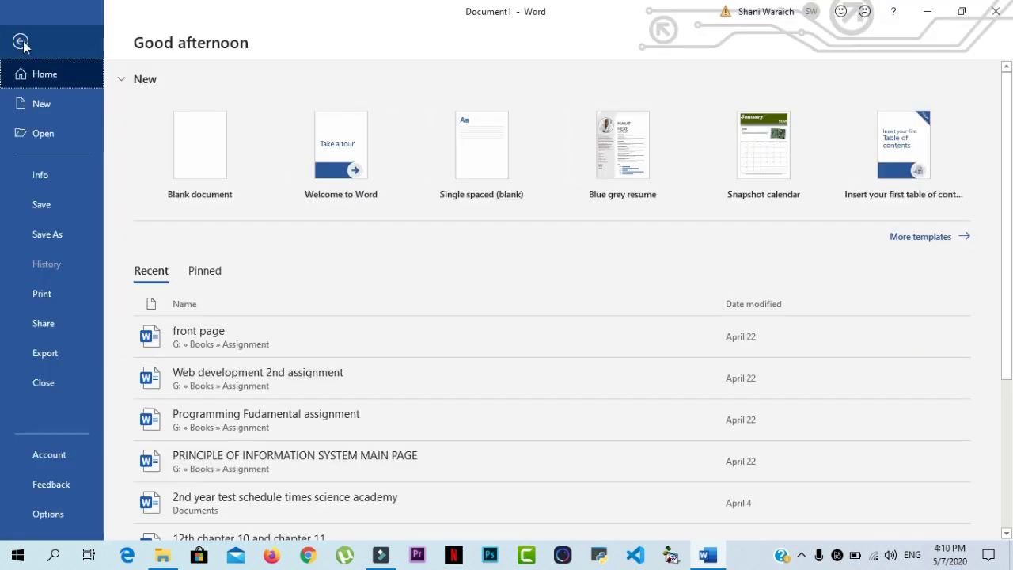
pyautogui.click(19, 42)
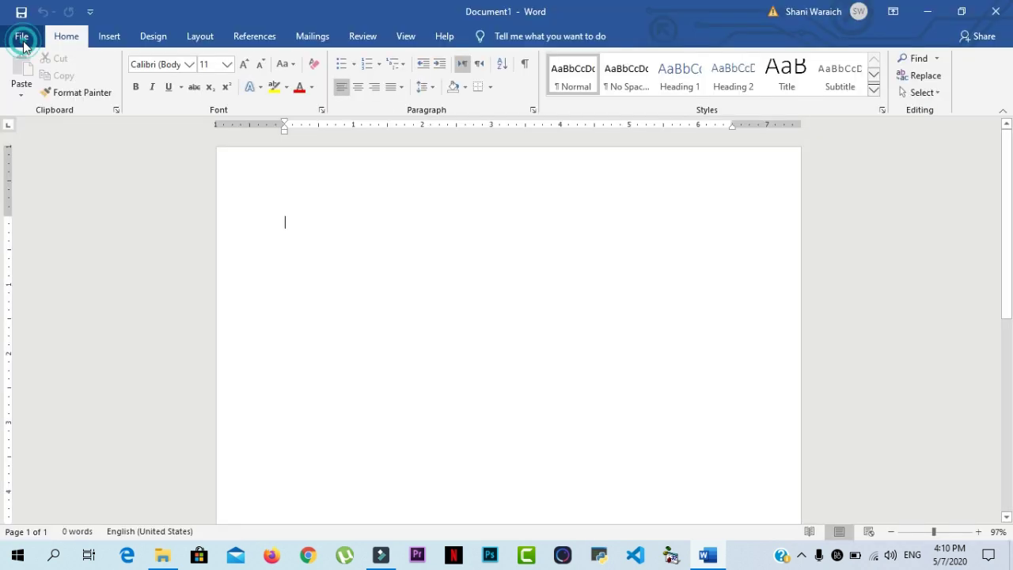
pyautogui.click(113, 37)
pyautogui.click(150, 37)
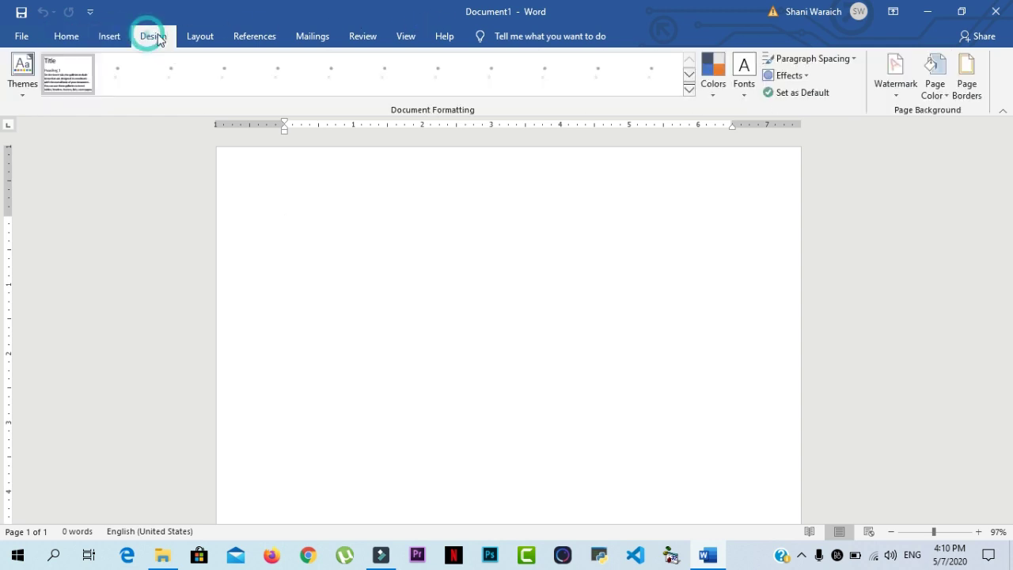
pyautogui.click(201, 36)
pyautogui.click(252, 37)
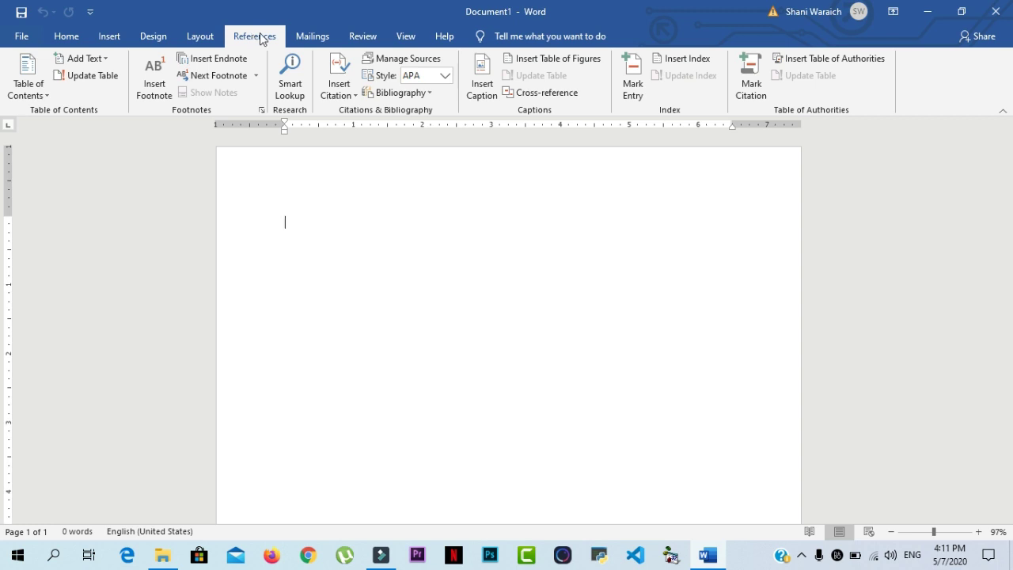
# Try Auto-hide Ribbon and Show Tabs, then pin the full ribbon open on Home
pyautogui.click(894, 22)
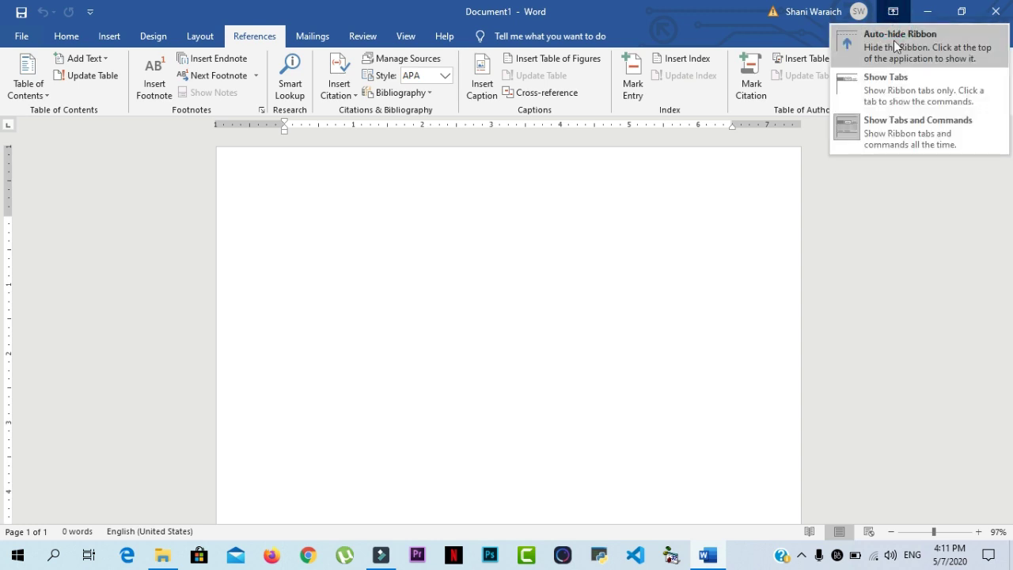
pyautogui.click(894, 46)
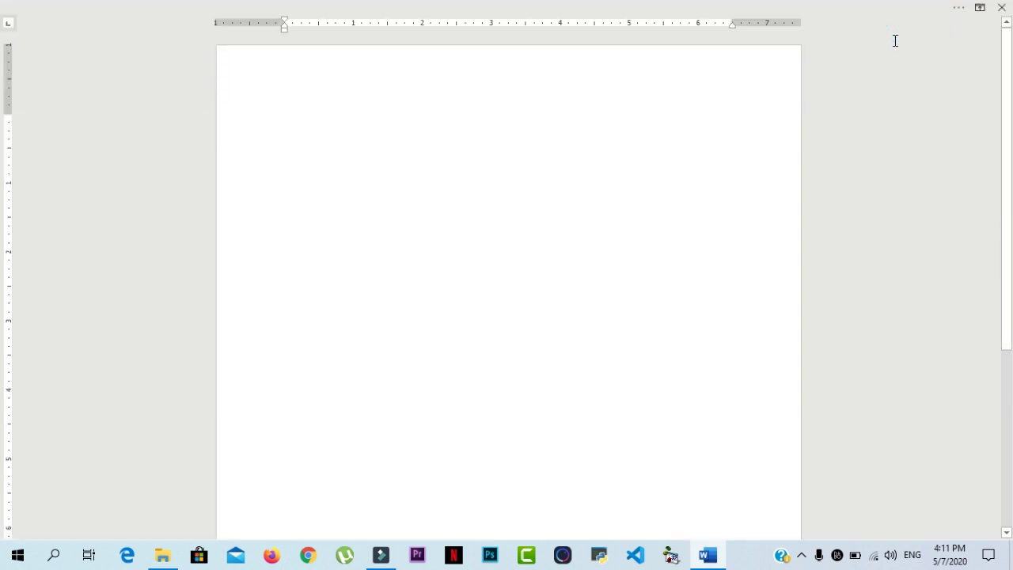
pyautogui.click(978, 8)
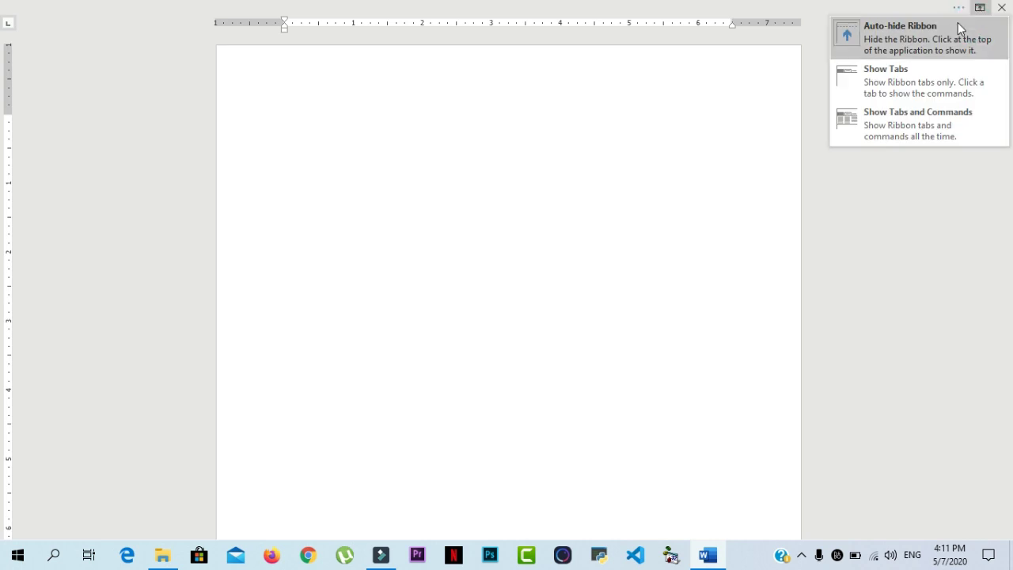
pyautogui.click(911, 78)
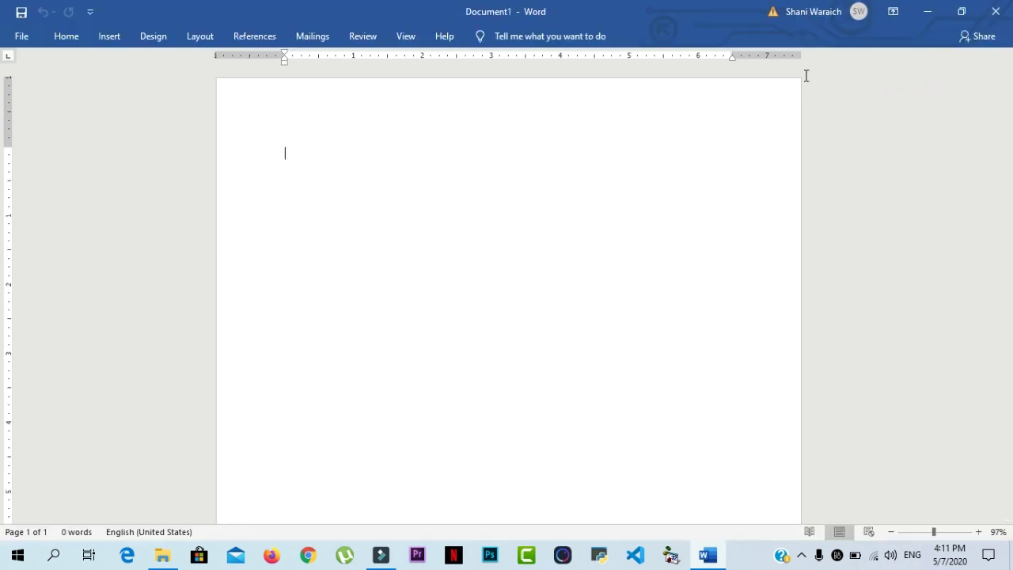
pyautogui.click(61, 36)
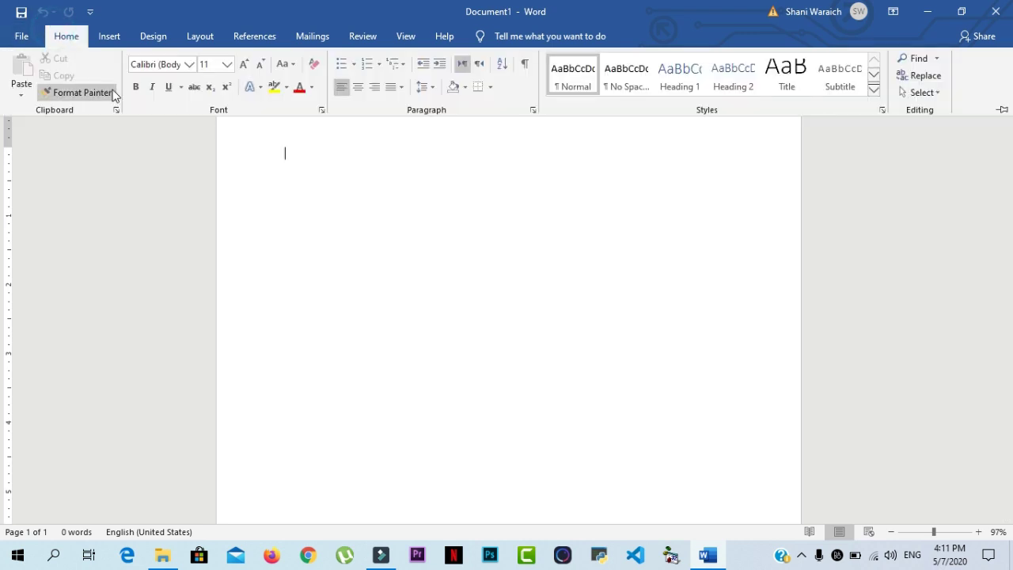
pyautogui.click(1000, 112)
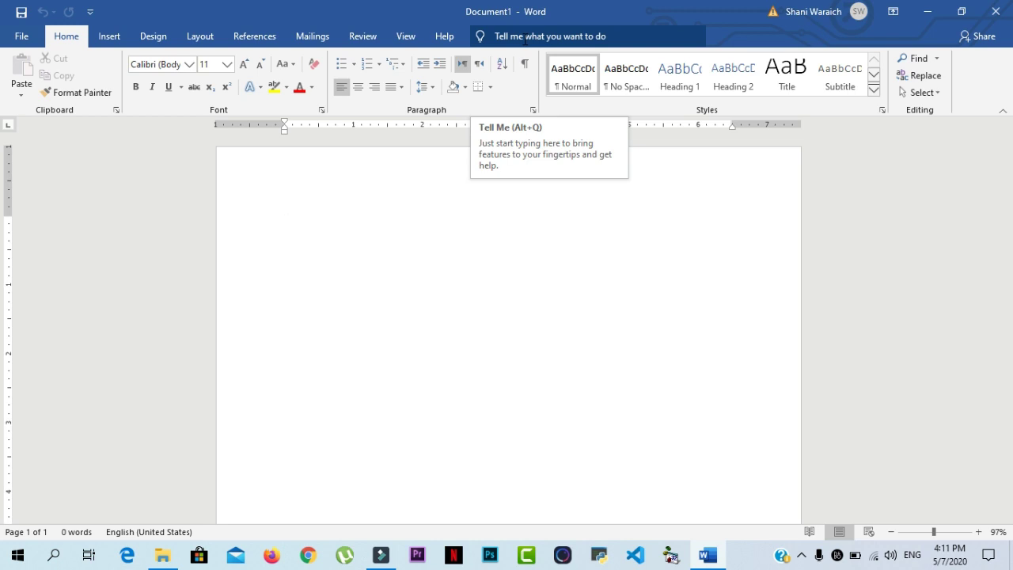
# Type 'picture' on the page and search Word's Tell me box for 'picture'
pyautogui.click(524, 39)
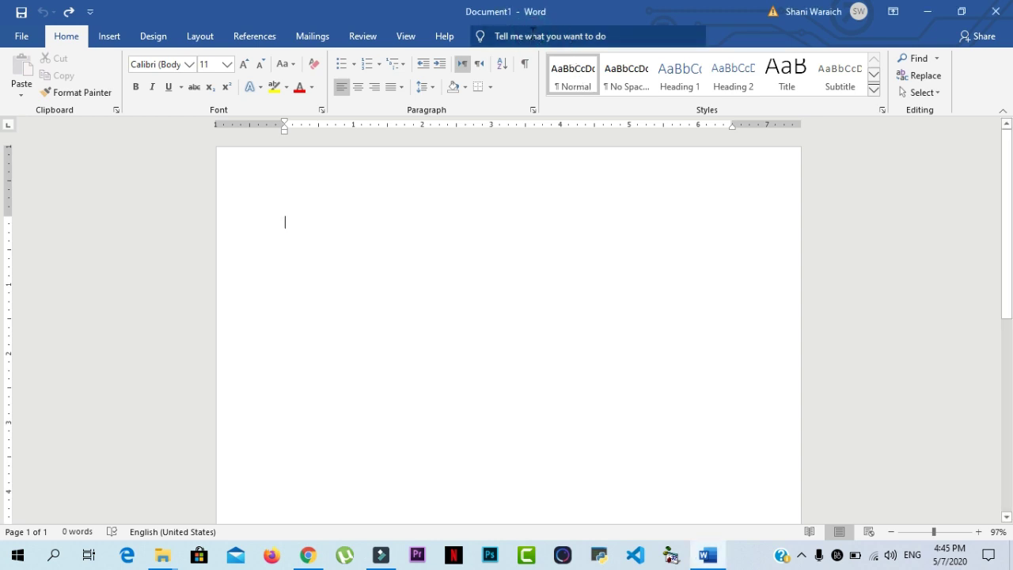
pyautogui.write('picture')
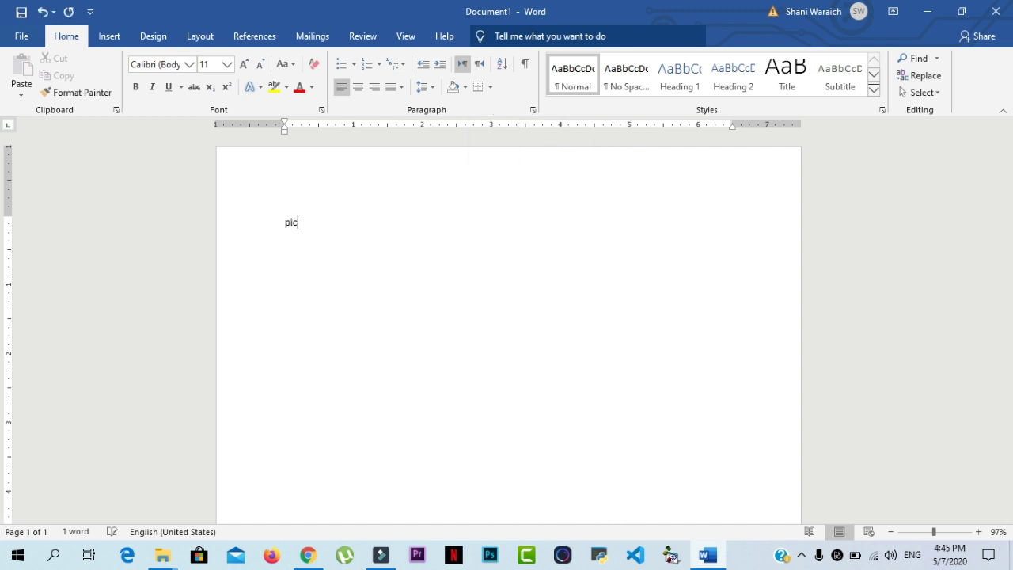
pyautogui.click(516, 34)
pyautogui.write('picture')
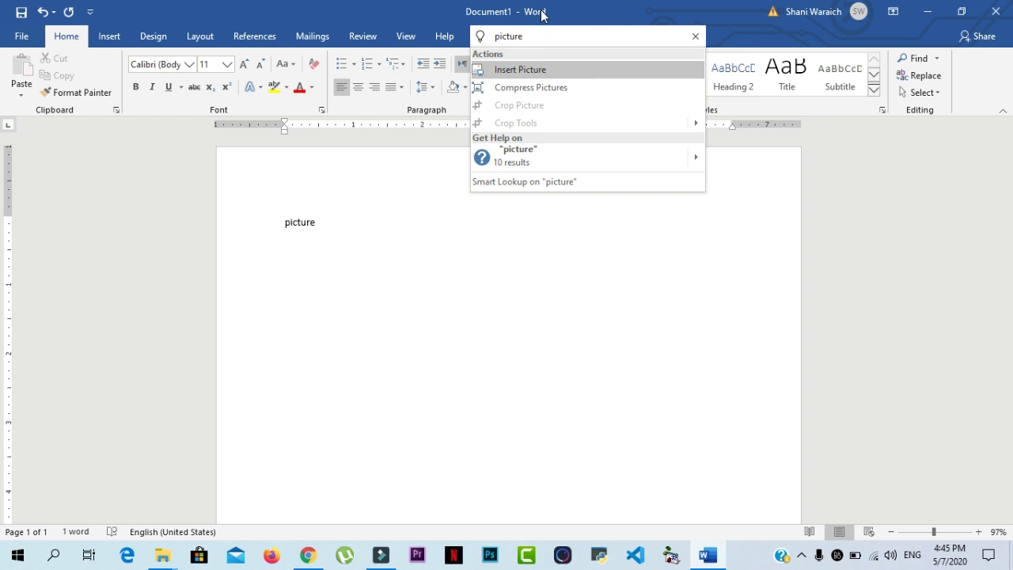
# Insert the AHOE5395 photo below the text via Insert Picture, then deselect it
pyautogui.click(531, 69)
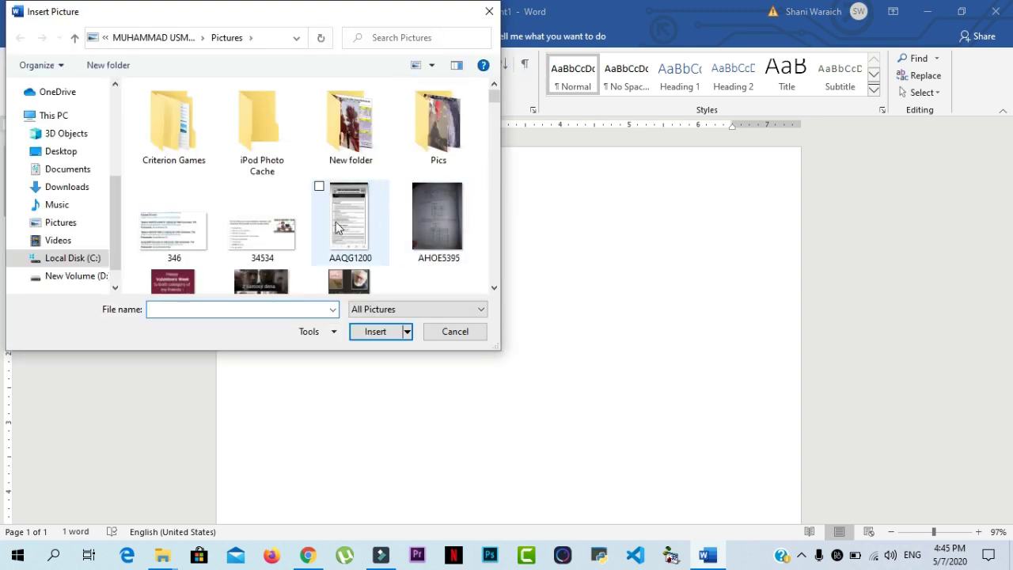
pyautogui.click(422, 213)
pyautogui.click(396, 332)
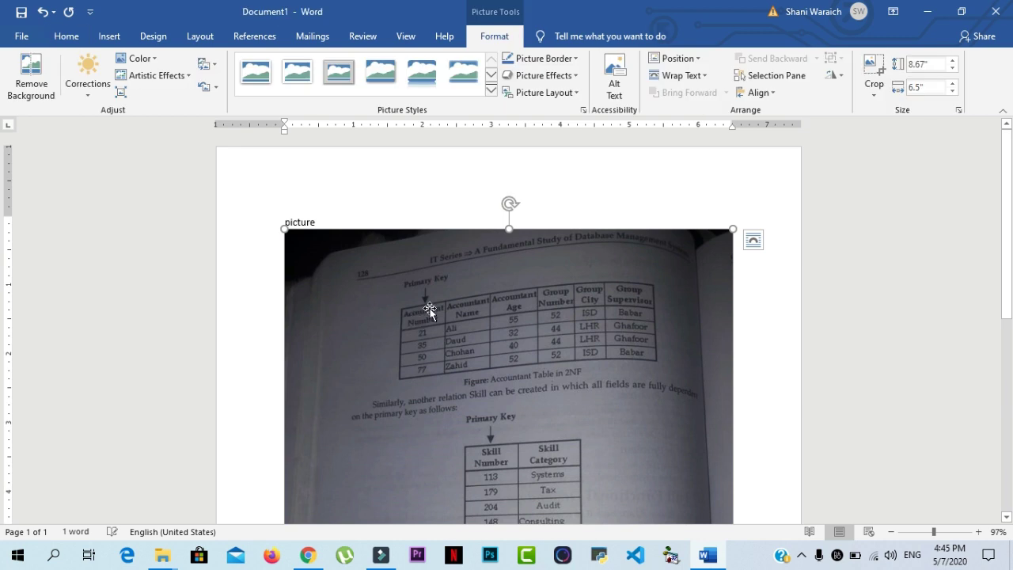
pyautogui.scroll(-3, 429, 311)
pyautogui.scroll(-3, 429, 311)
pyautogui.scroll(5, 429, 311)
pyautogui.click(244, 206)
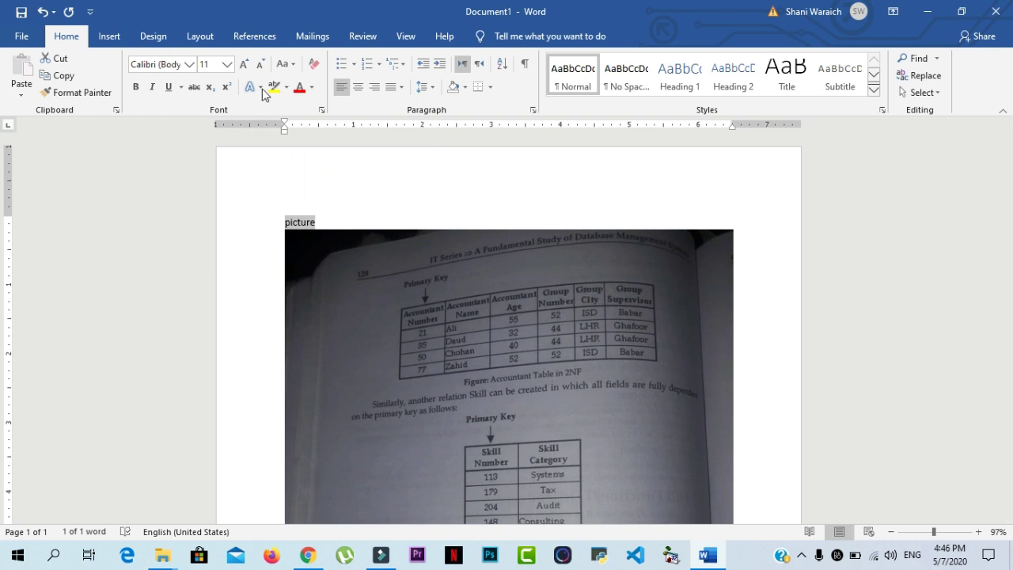
pyautogui.click(403, 36)
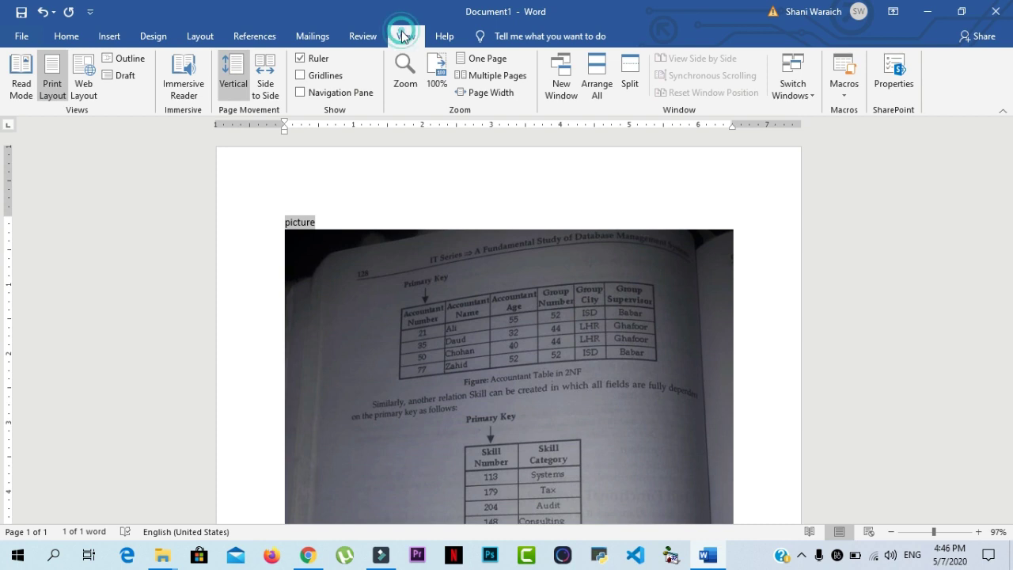
pyautogui.click(299, 58)
pyautogui.click(300, 58)
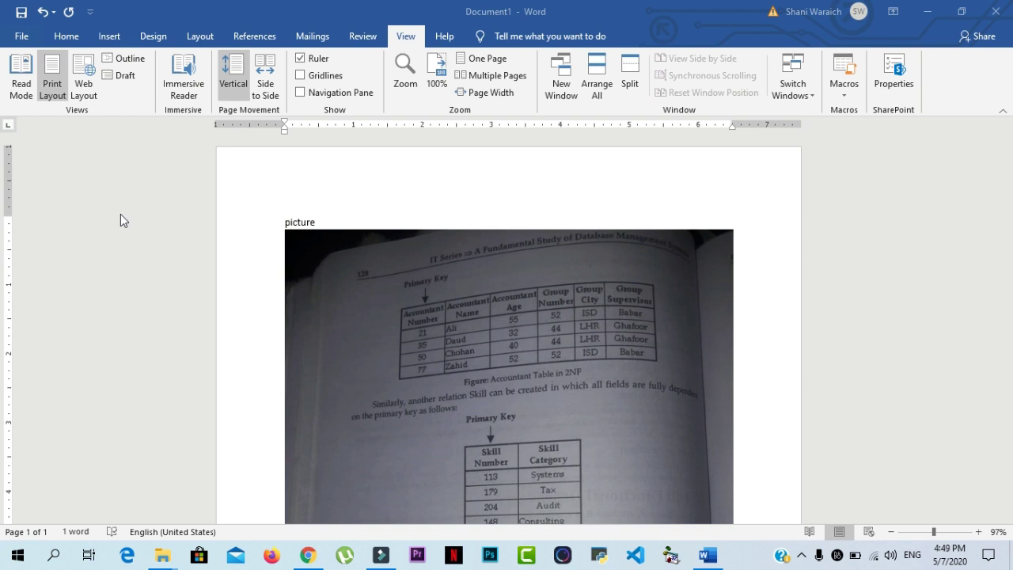
pyautogui.click(24, 37)
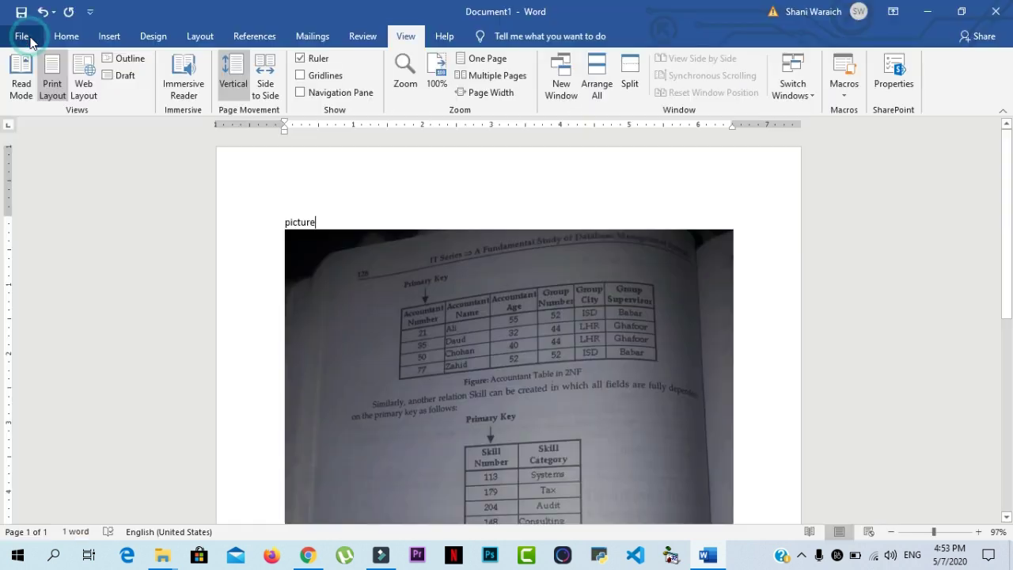
# Save the document as 'student' in the Documents folder
pyautogui.click(30, 40)
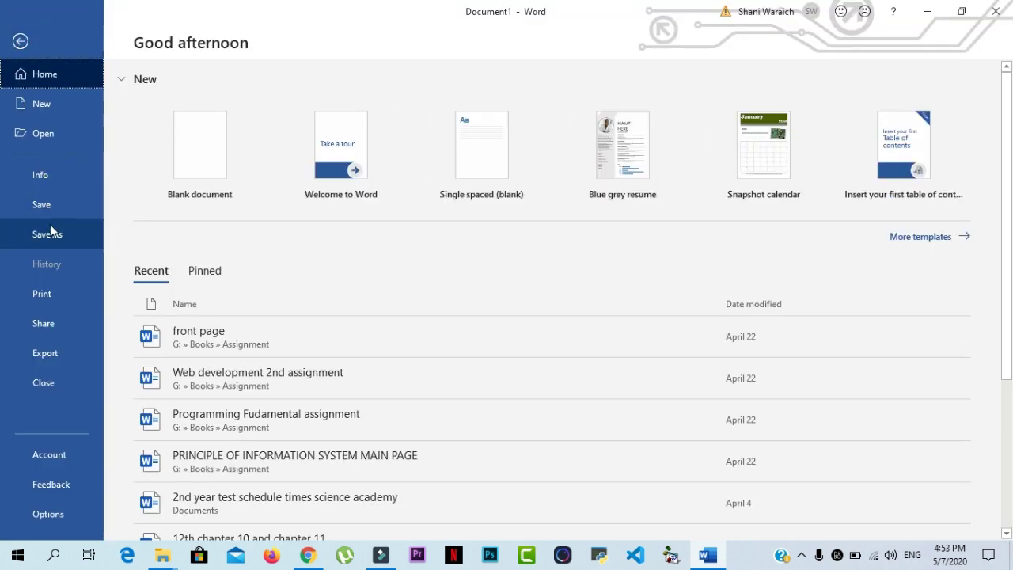
pyautogui.click(39, 206)
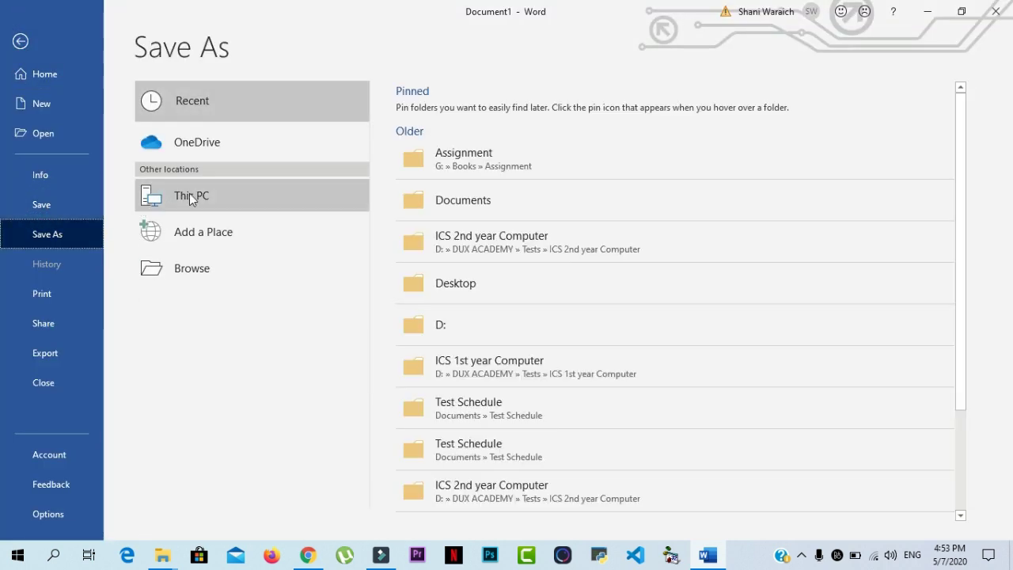
pyautogui.doubleClick(204, 197)
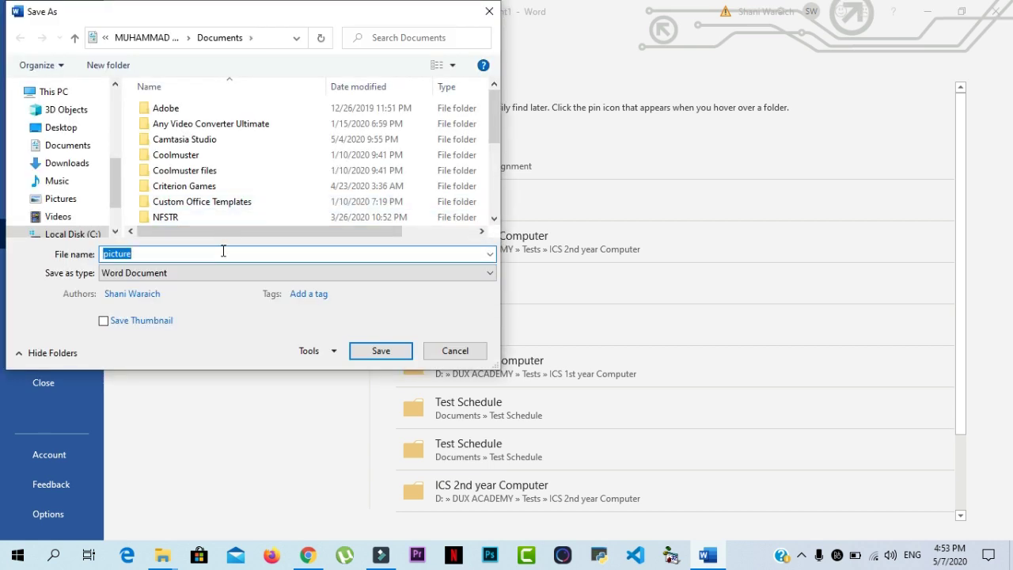
pyautogui.write('student')
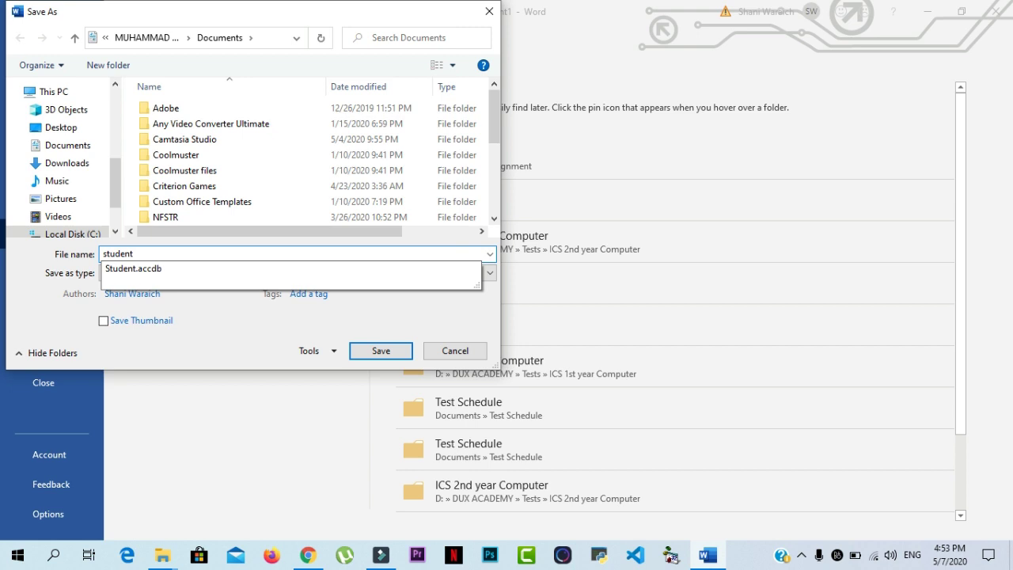
pyautogui.click(68, 146)
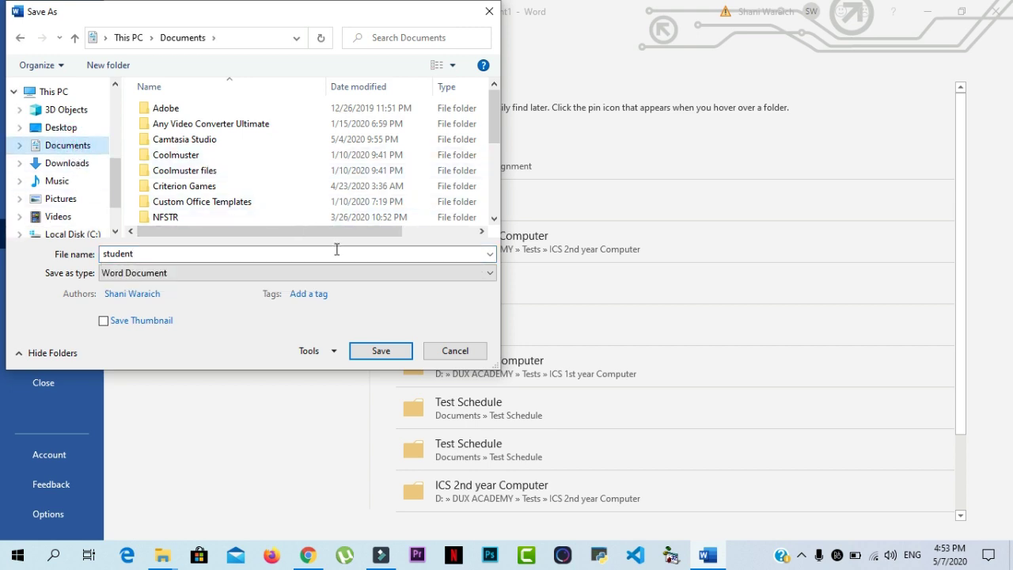
pyautogui.click(401, 353)
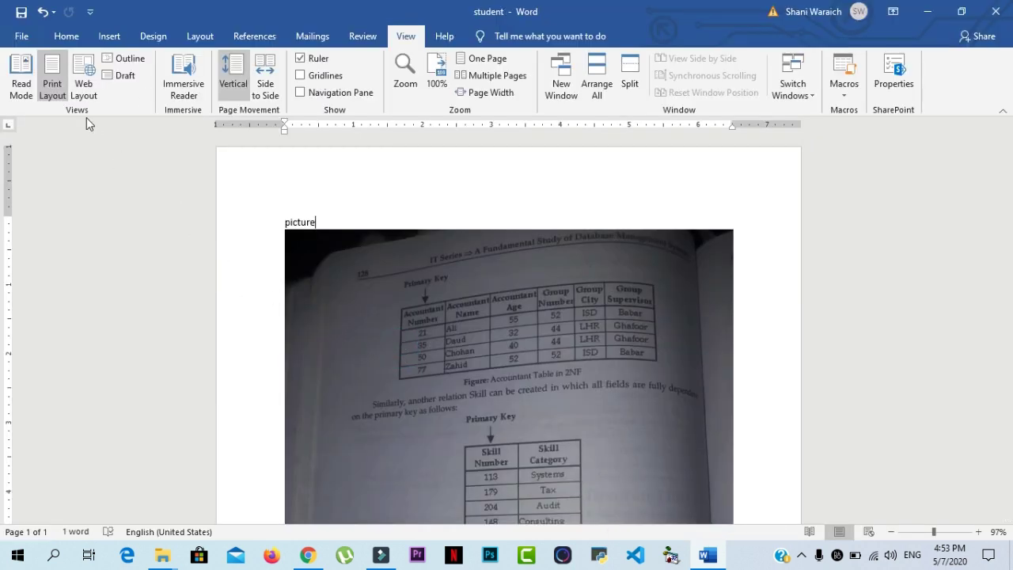
pyautogui.click(22, 37)
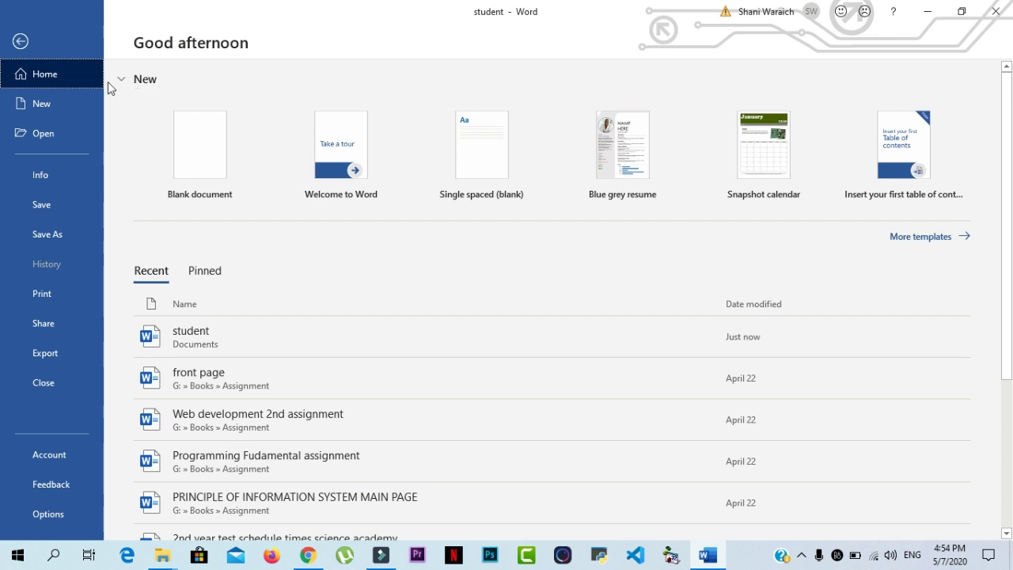
# Save 'student' again, then re-save it through Save As into Documents
pyautogui.click(56, 205)
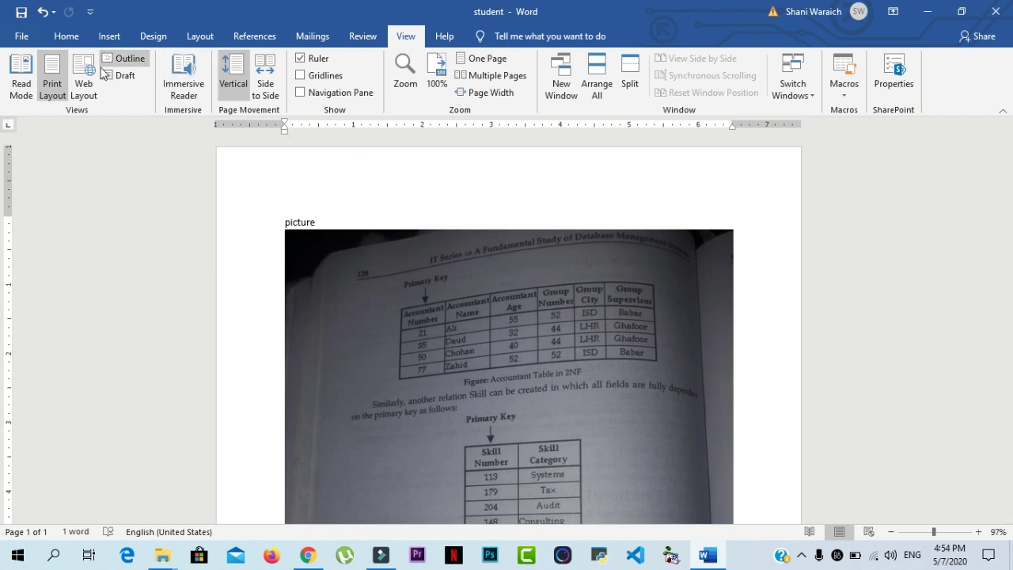
pyautogui.click(19, 34)
pyautogui.click(65, 233)
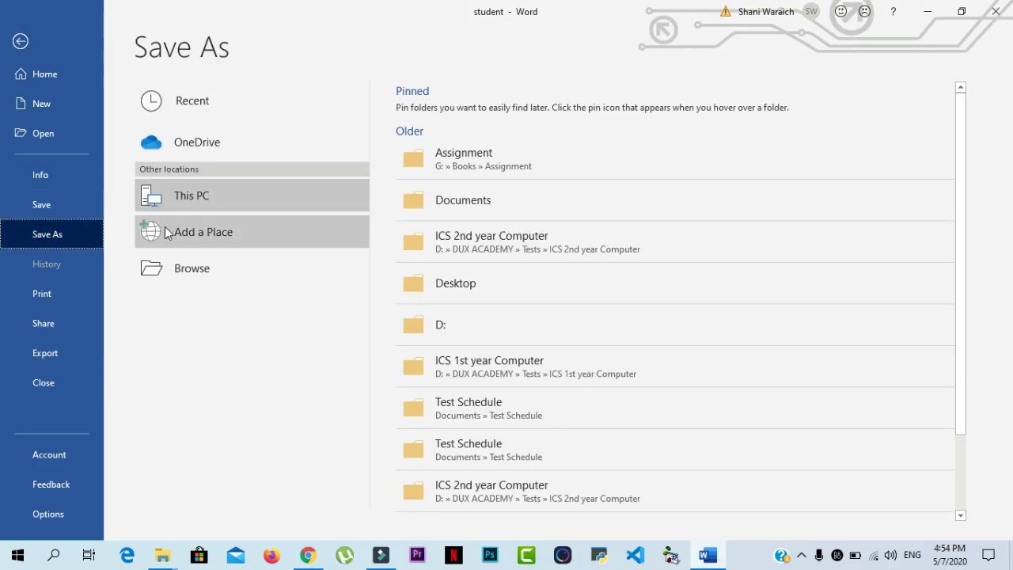
pyautogui.doubleClick(185, 198)
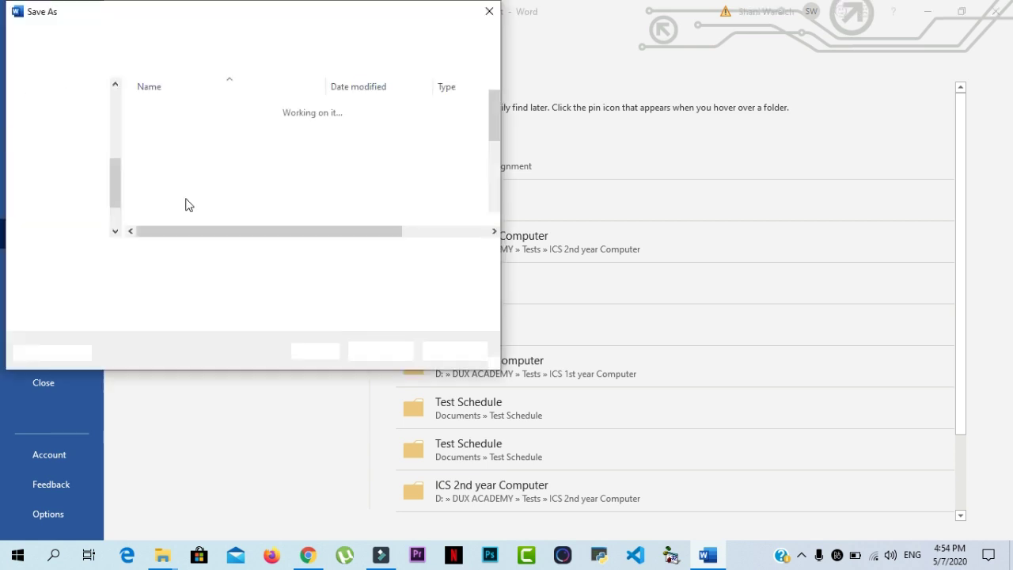
pyautogui.click(63, 129)
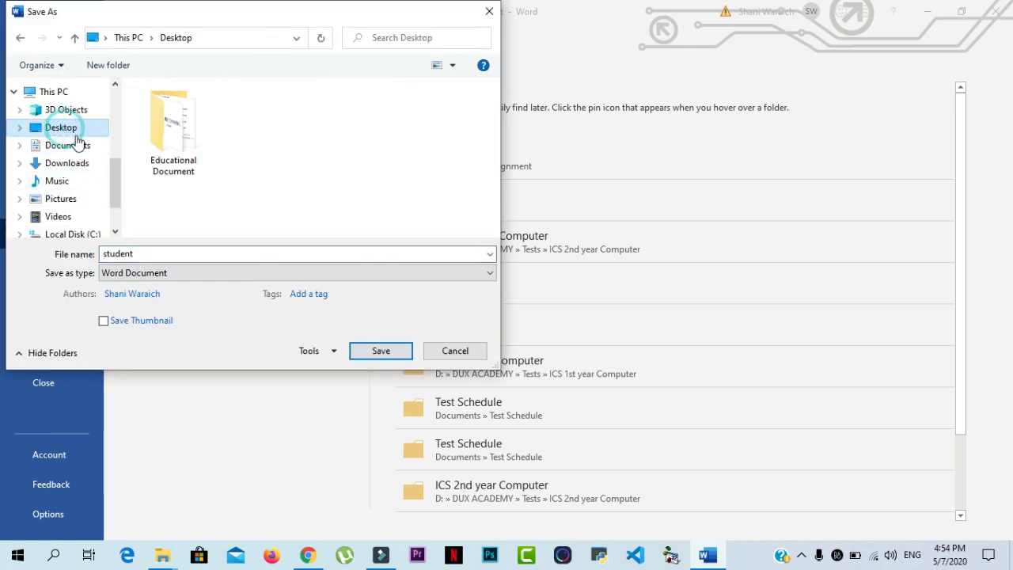
pyautogui.click(64, 152)
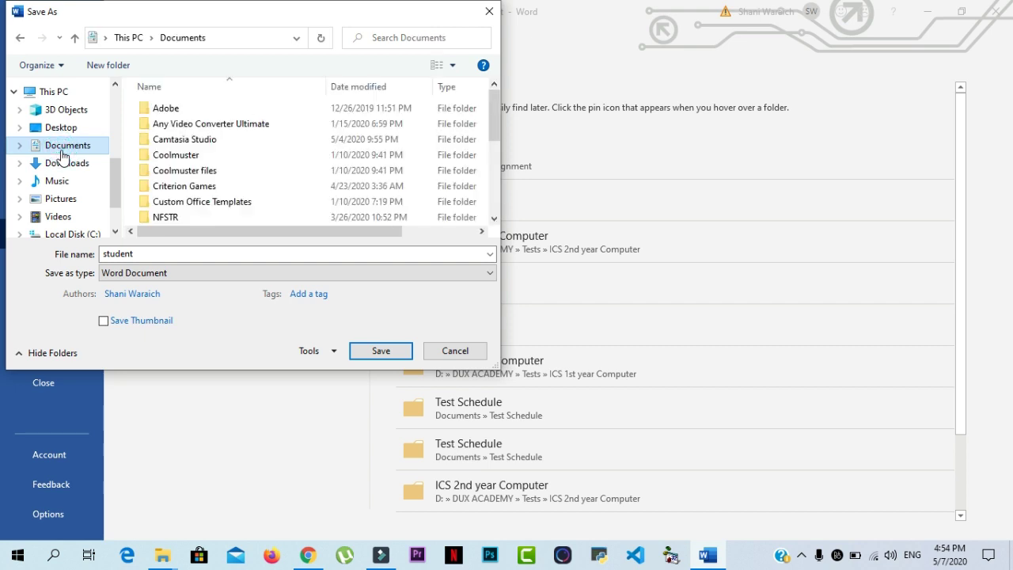
pyautogui.click(387, 351)
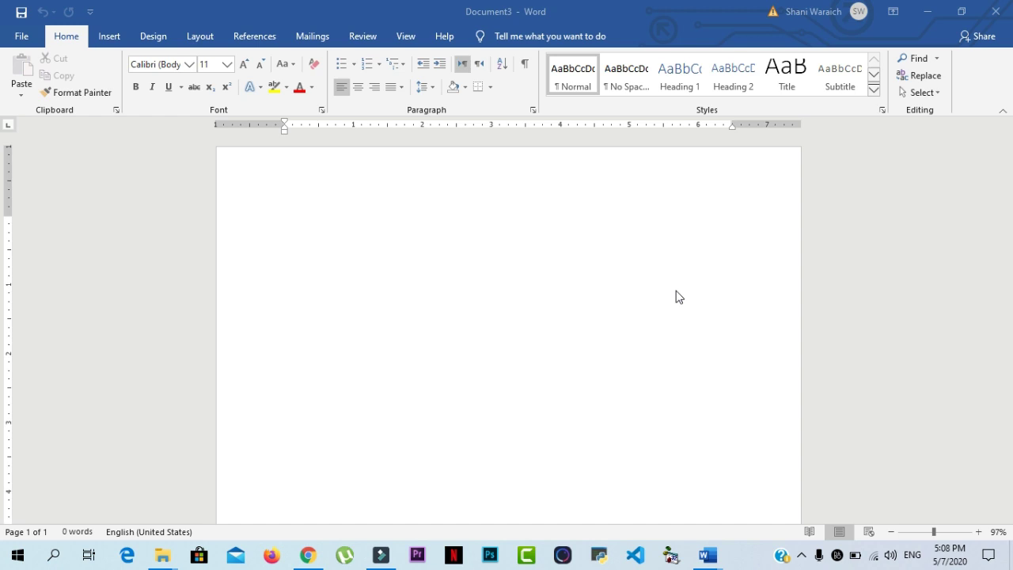
# Type 'A quick brown fox jumps over the lazy dog.' and start a new line
pyautogui.click(482, 262)
pyautogui.write('A quick brown fox jumo')
pyautogui.press('BackSpace')
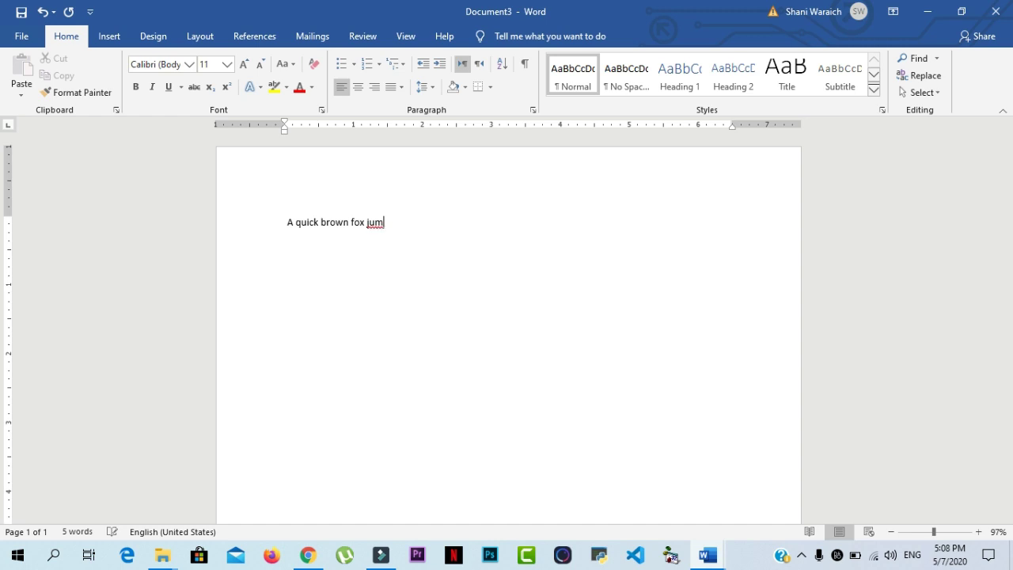
pyautogui.write('ps over the lazy dog.')
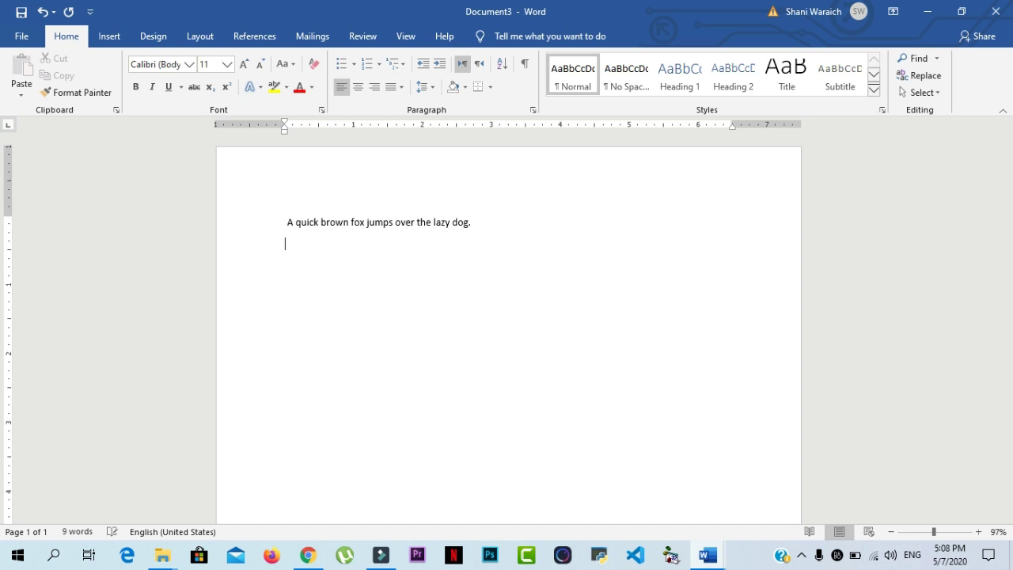
pyautogui.press('Return')
# Move the insertion point back into the sentence around 'quick' and 'brown'
pyautogui.press('Up')
pyautogui.click(309, 223)
pyautogui.click(319, 222)
pyautogui.click(335, 223)
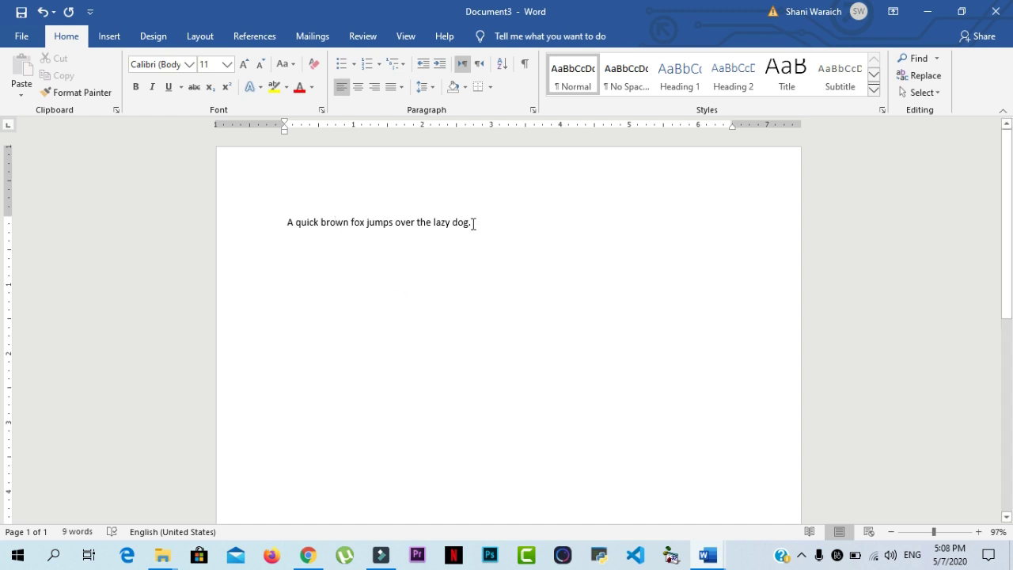
# Select the sentence and set it in the Adobe Hebrew font
pyautogui.moveTo(473, 224); pyautogui.dragTo(285, 227)
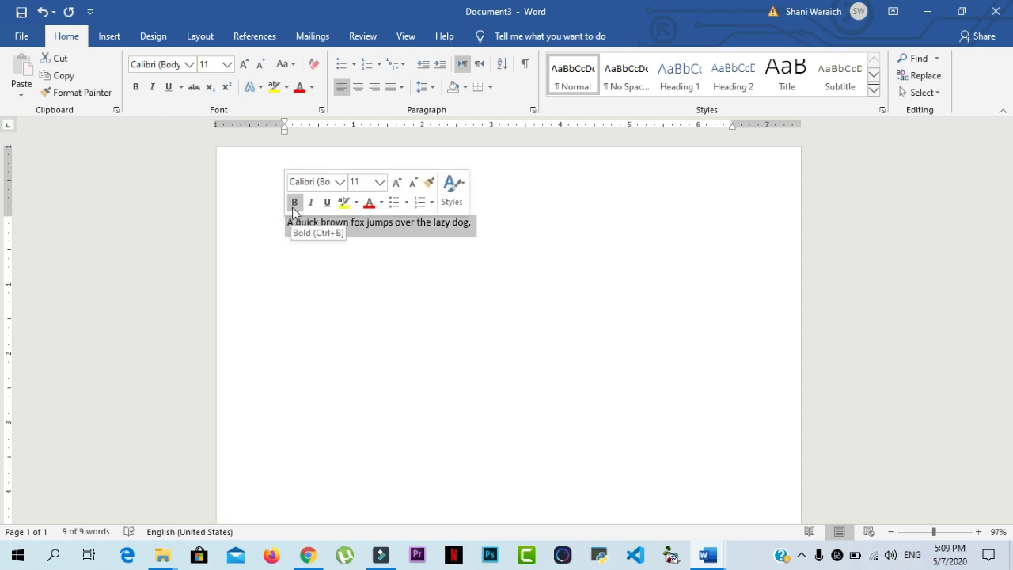
pyautogui.click(189, 64)
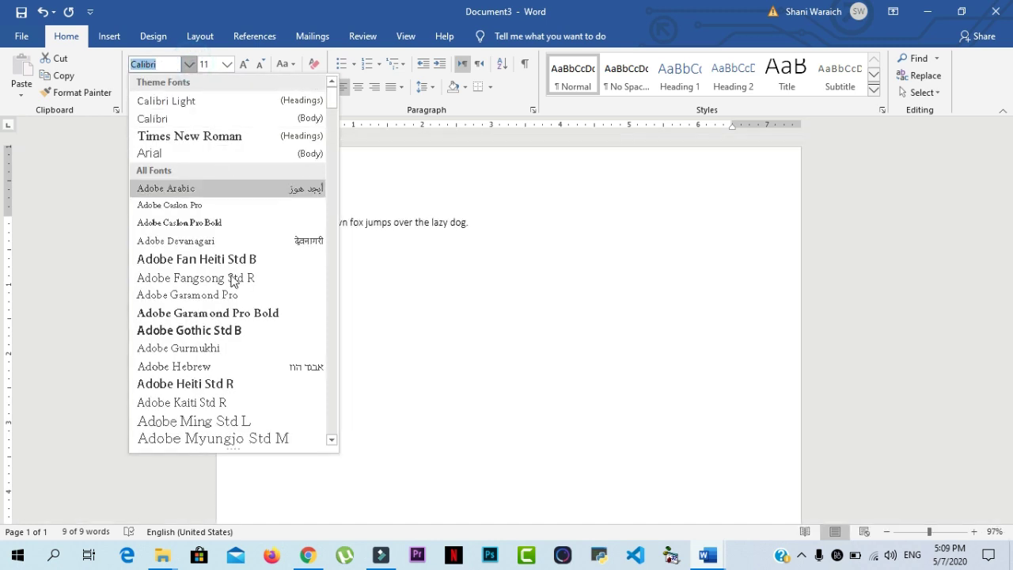
pyautogui.click(211, 361)
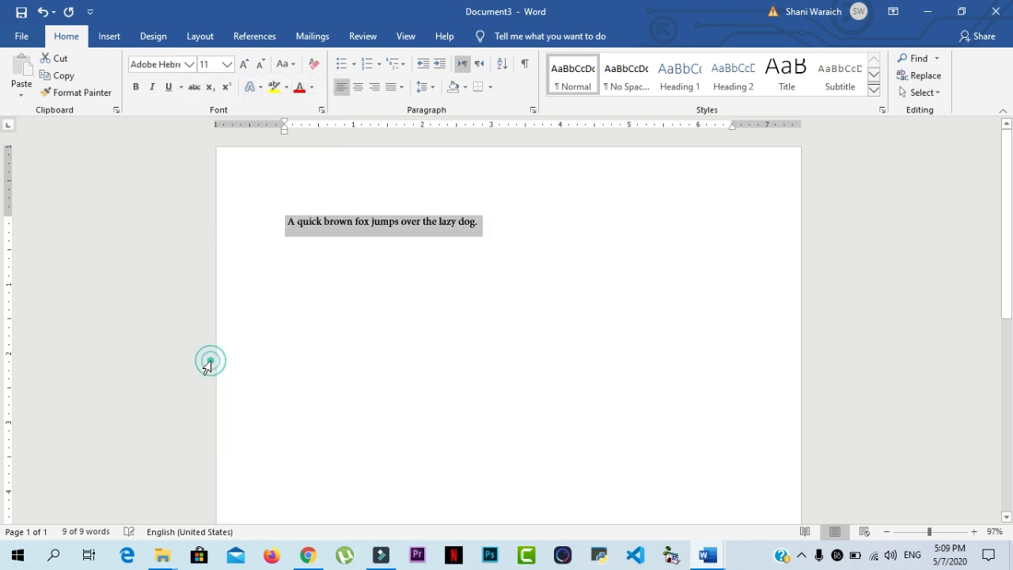
# Make the sentence bold and italic with a dashed underline, then deselect it
pyautogui.click(136, 89)
pyautogui.click(152, 87)
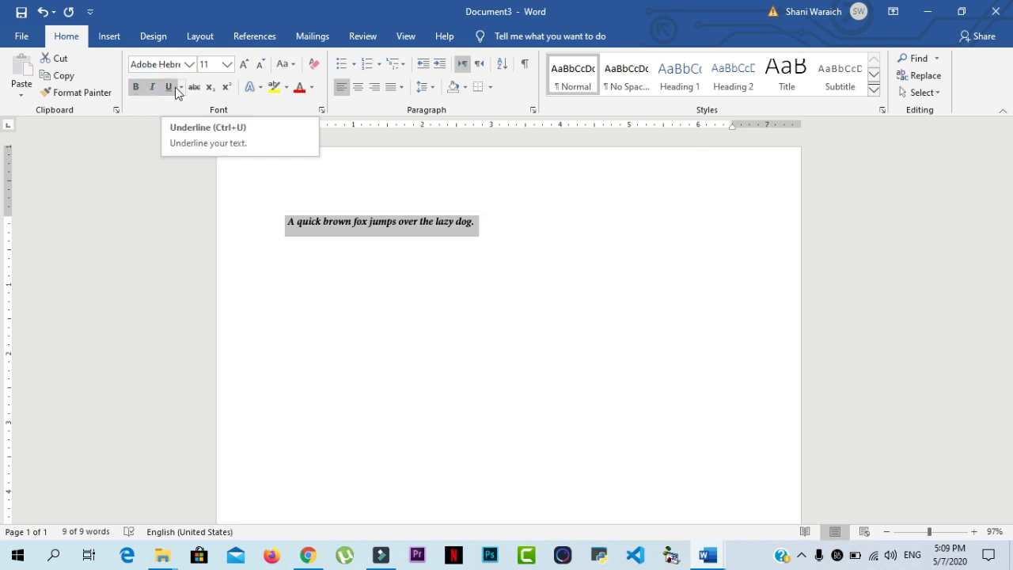
pyautogui.click(167, 94)
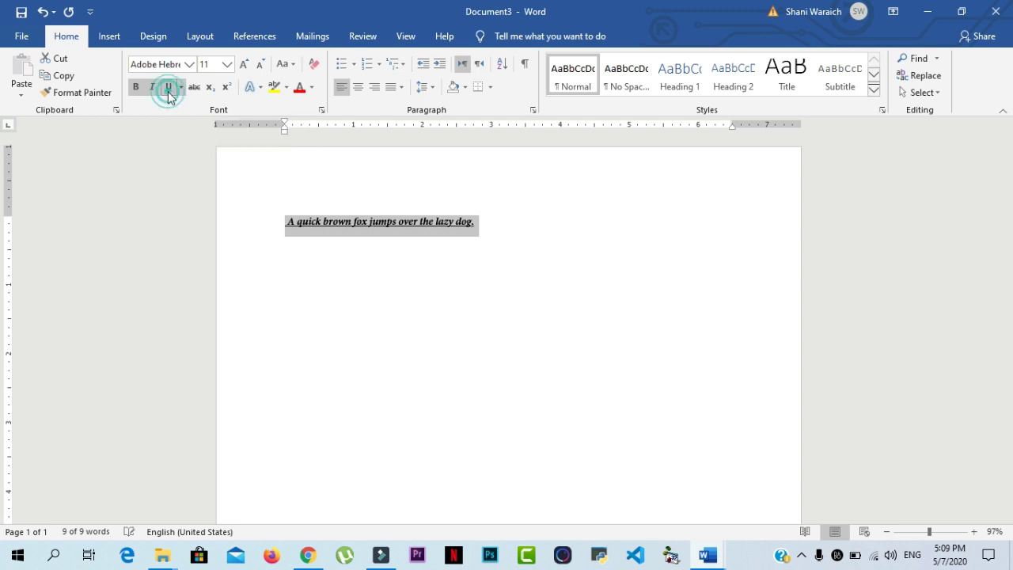
pyautogui.click(182, 87)
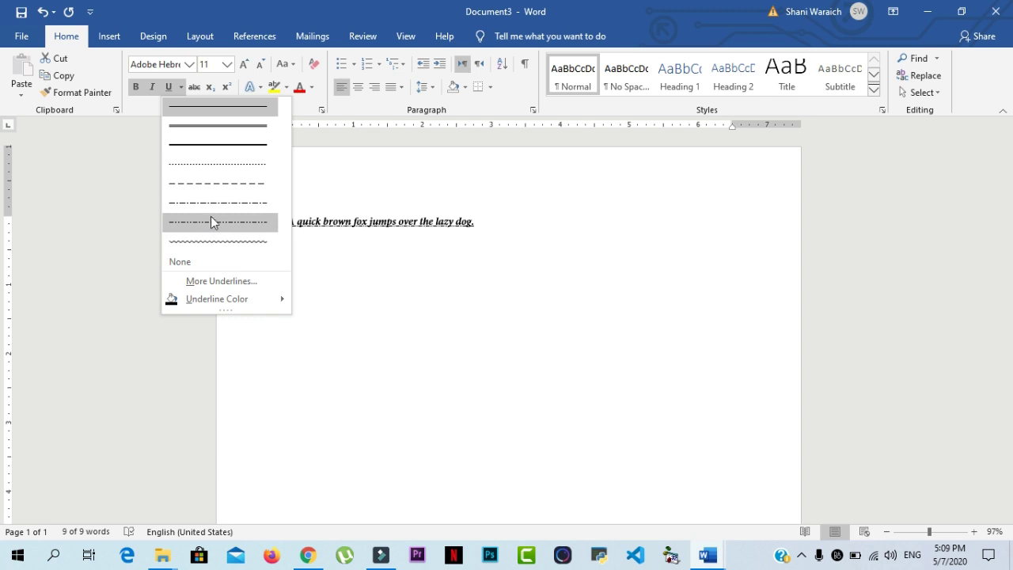
pyautogui.click(213, 183)
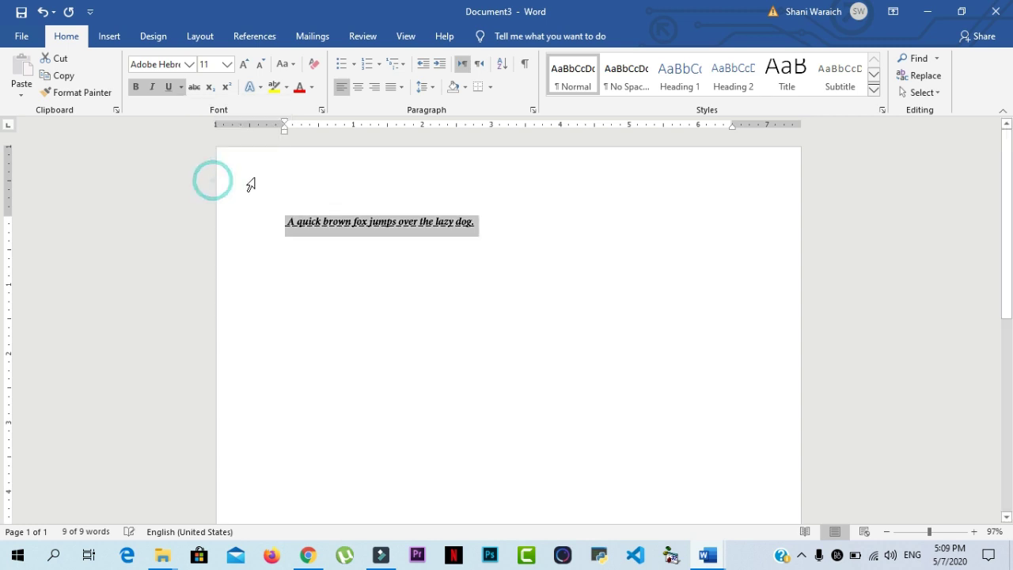
pyautogui.click(488, 221)
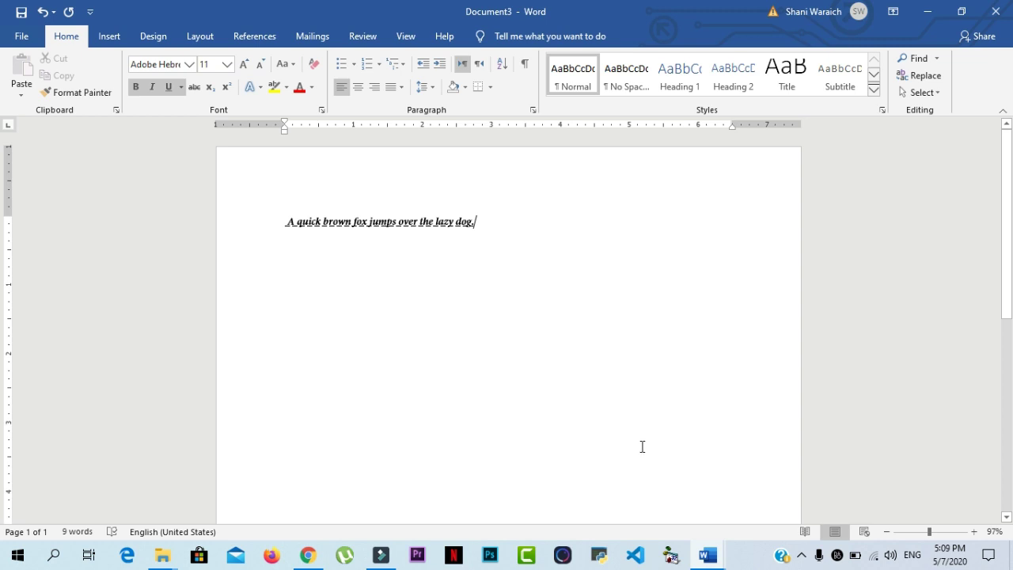
# Select the opening paragraph of Wikipedia's COVID-19 pandemic article in Chrome, then return to the student document
pyautogui.click(310, 555)
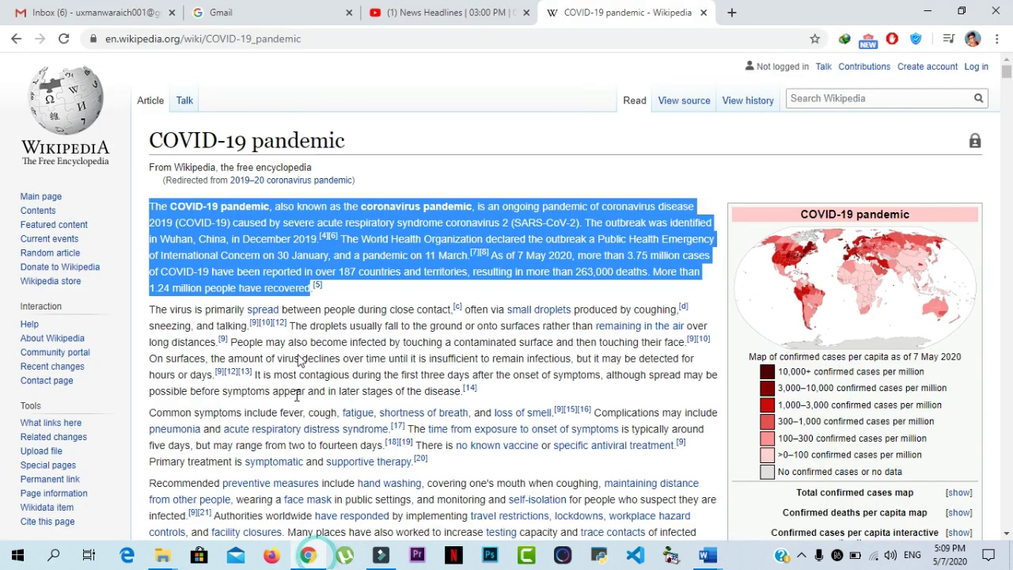
pyautogui.click(324, 300)
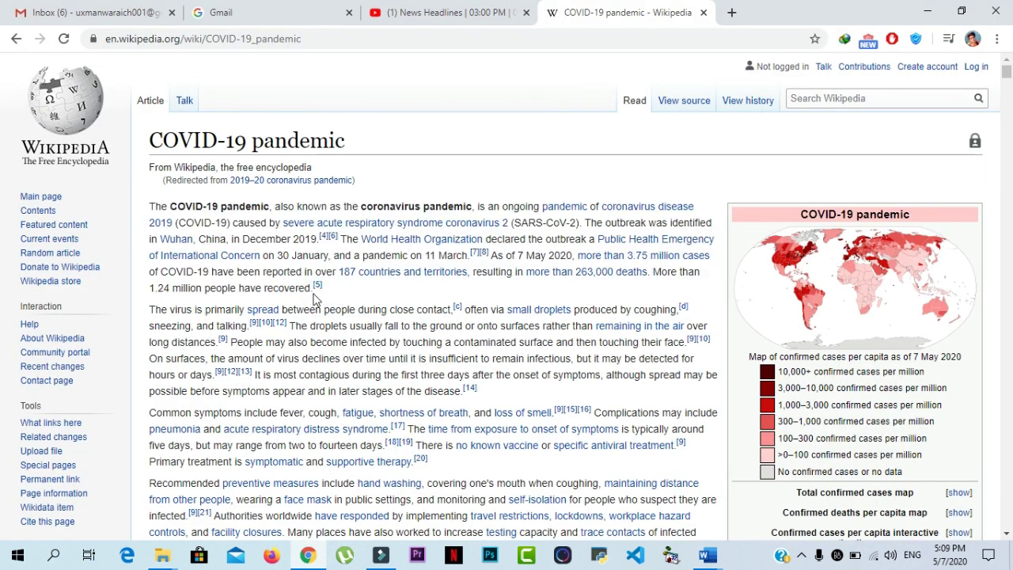
pyautogui.moveTo(311, 291); pyautogui.dragTo(144, 208)
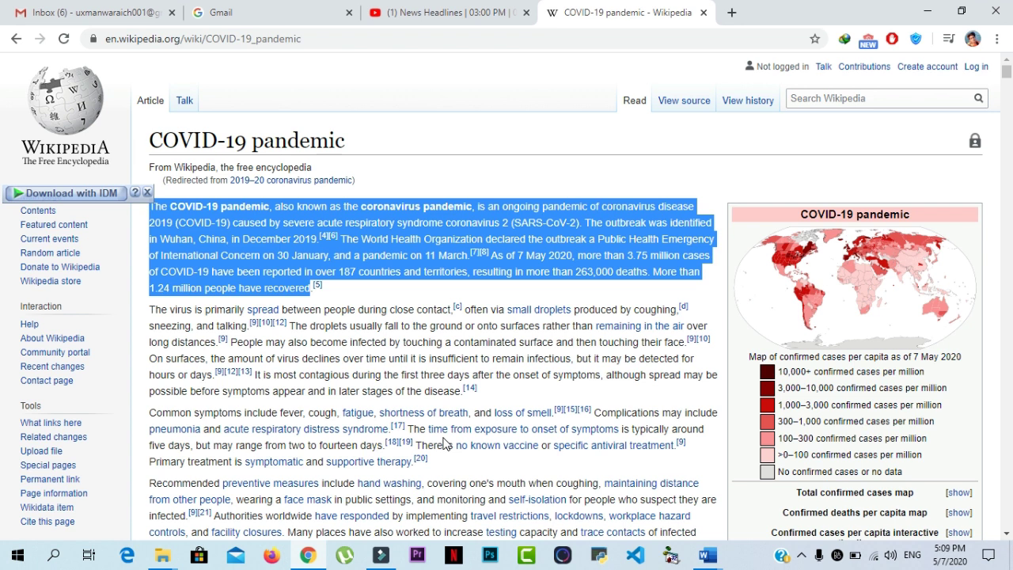
pyautogui.click(708, 555)
pyautogui.click(668, 532)
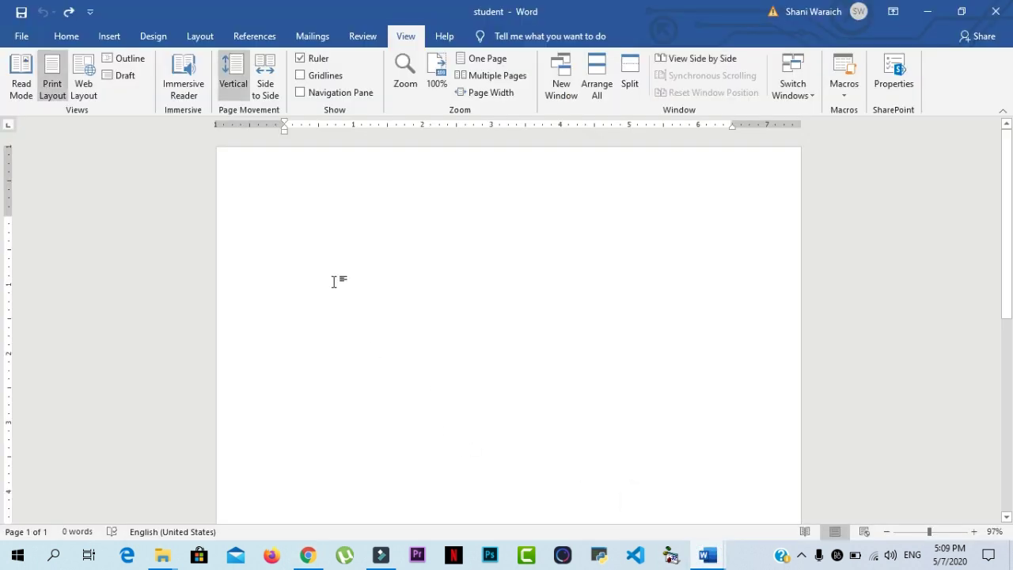
# Paste the copied Wikipedia paragraph into the document and delete its last line
pyautogui.write('The COVID-19 pandemic, also known as the coronavirus pandemic, is an ongoing pandemic of coronavirus disease 2019 (COVID-19) caused by severe acute respiratory syndrome coronavirus 2 (SARS-CoV-2). The outbreak was identified in Wuhan, China, in December 2019.[4][5] The World Health Organization declared the outbreak a Public Health Emergency of International Concern on 30 January, and a pandemic on 11 March.[7][8] As of 7 May 2020, more than 3.75 million cases of COVID-19 have been reported in over 187 countries and territories, resulting in more than 263,000 deaths. More than 1.24 million people have recovered')
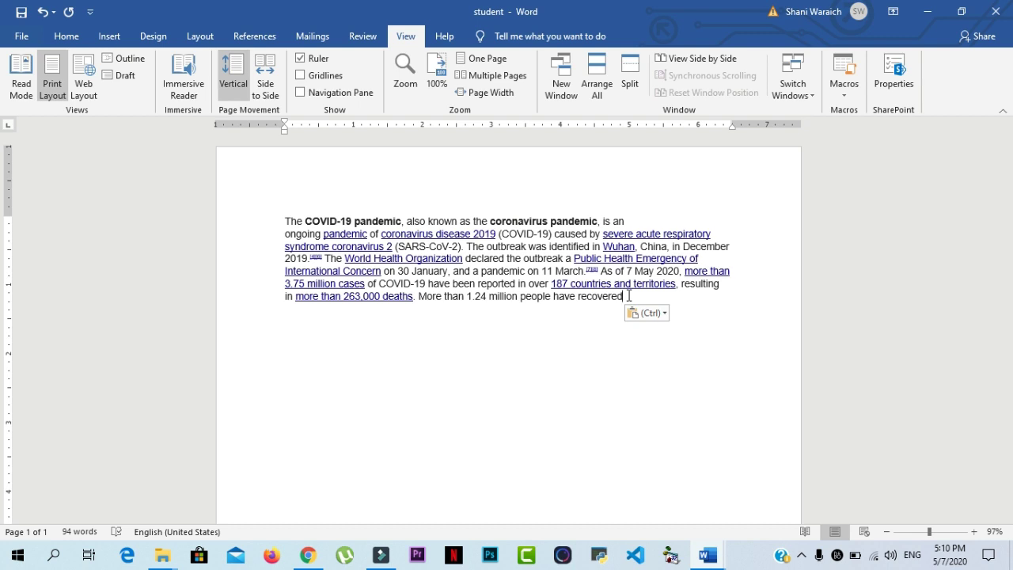
pyautogui.moveTo(628, 295); pyautogui.dragTo(288, 294)
pyautogui.press('Delete')
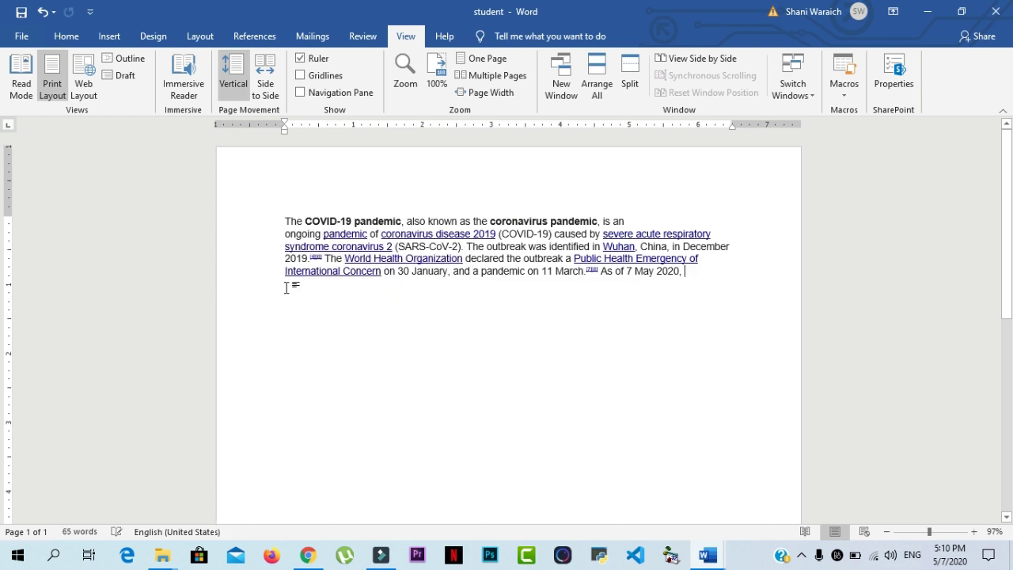
# Undo the deletion to restore the sentence about 3.75 million cases, 263,000 deaths and 1.24 million recoveries
pyautogui.click(22, 36)
pyautogui.click(18, 40)
pyautogui.click(66, 37)
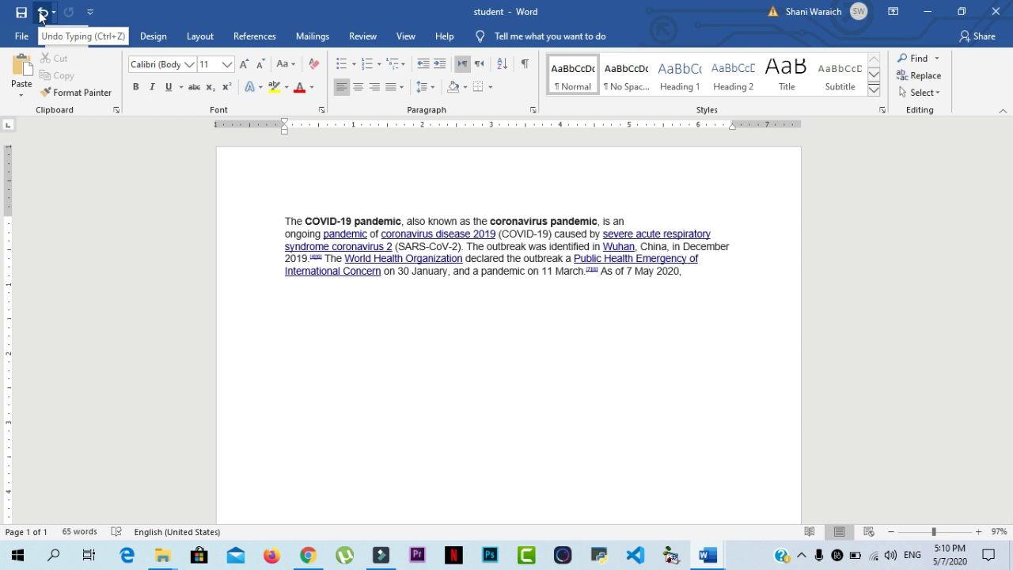
pyautogui.click(42, 16)
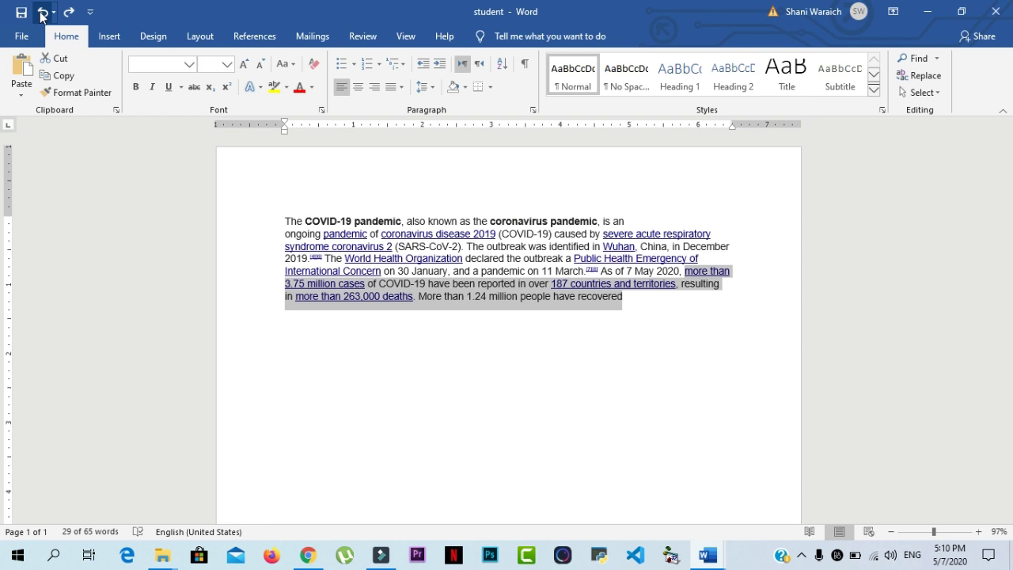
pyautogui.click(445, 385)
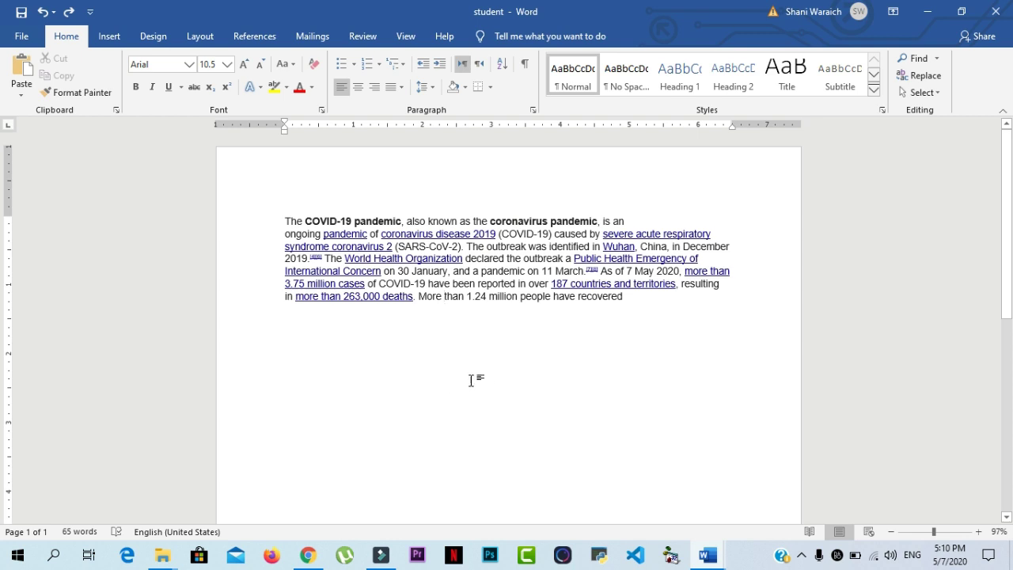
# Add the line "A quick brown fox jumps over the lazy dog." below the first paragraph
pyautogui.click(639, 301)
pyautogui.press('Return')
pyautogui.write('A ')
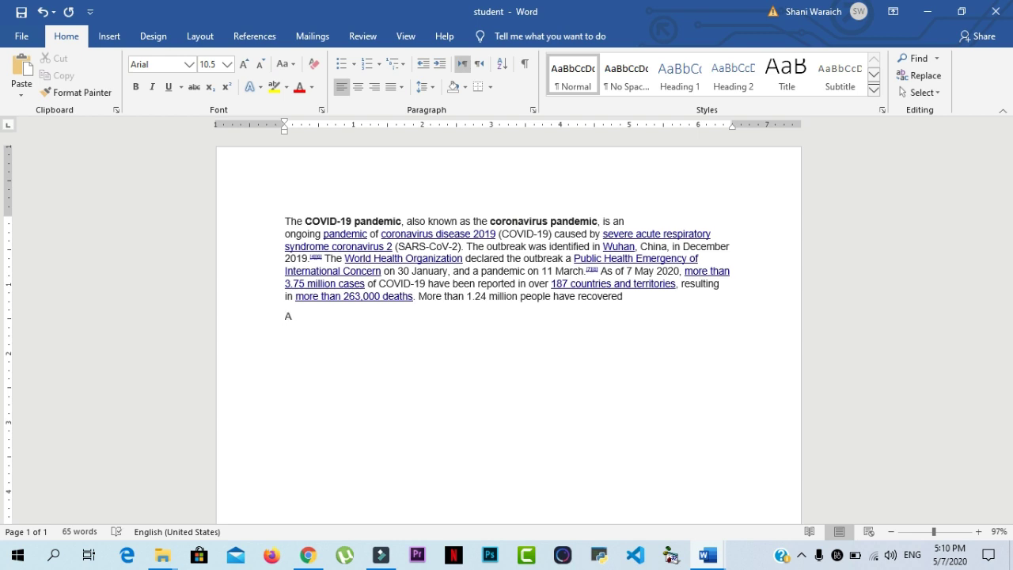
pyautogui.write('quick brwn')
pyautogui.press('BackSpace')
pyautogui.press('BackSpace')
pyautogui.press('BackSpace')
pyautogui.press('BackSpace')
pyautogui.write('rown fox jumps o')
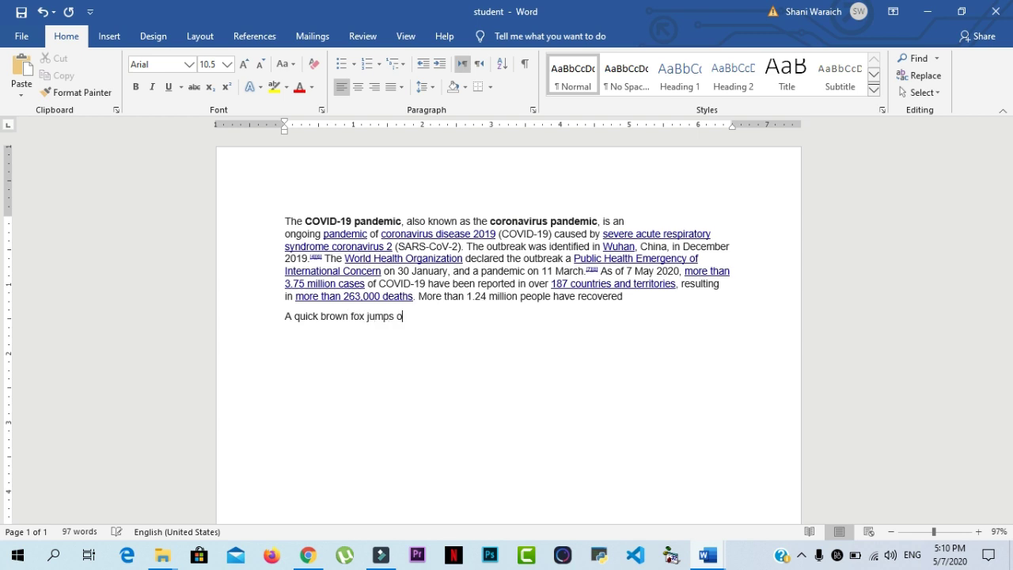
pyautogui.write('ver the lazy dog.')
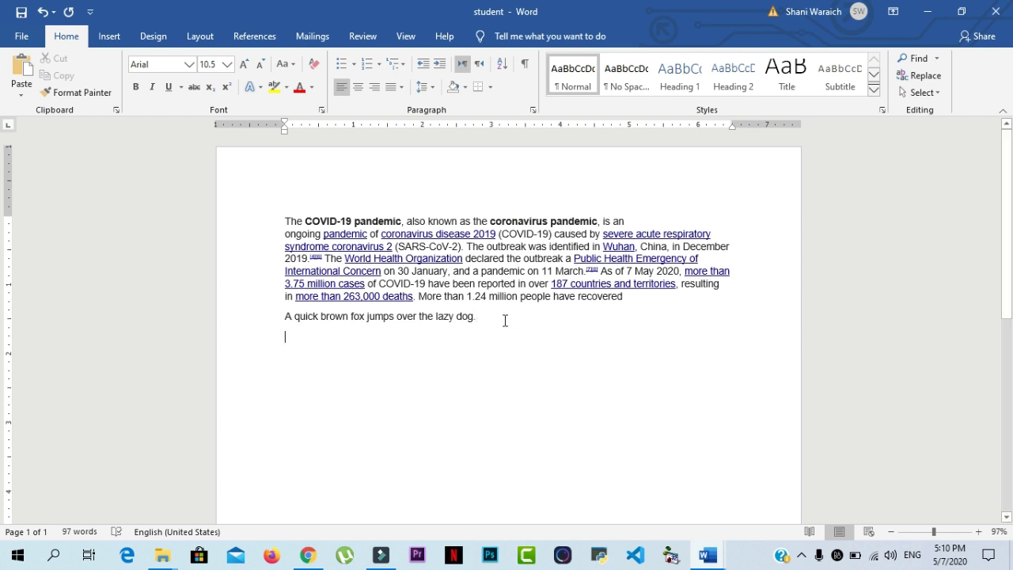
# Set the fox sentence to 10 pt using the font size buttons
pyautogui.moveTo(477, 320); pyautogui.dragTo(396, 324)
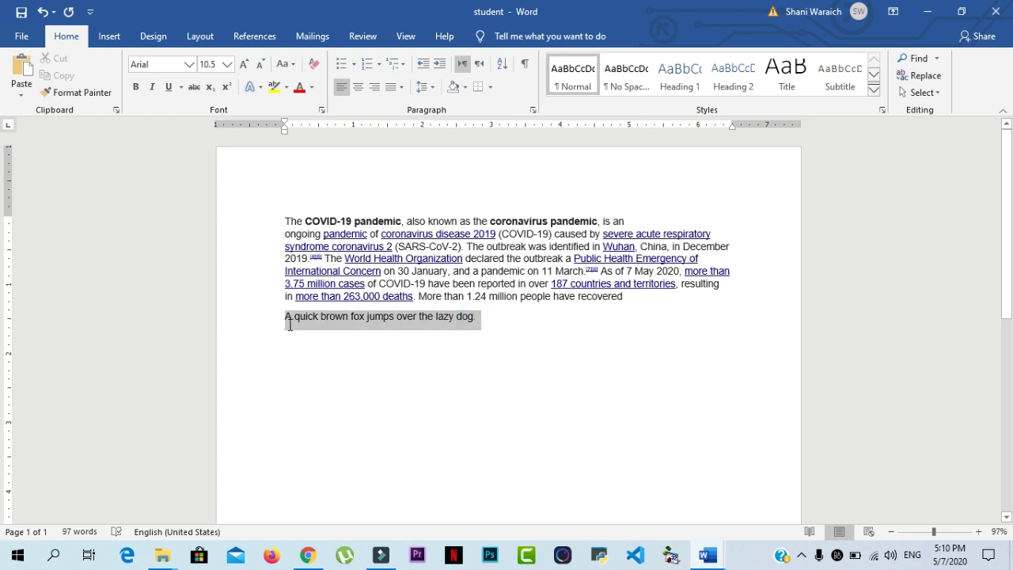
pyautogui.moveTo(288, 325); pyautogui.dragTo(286, 331)
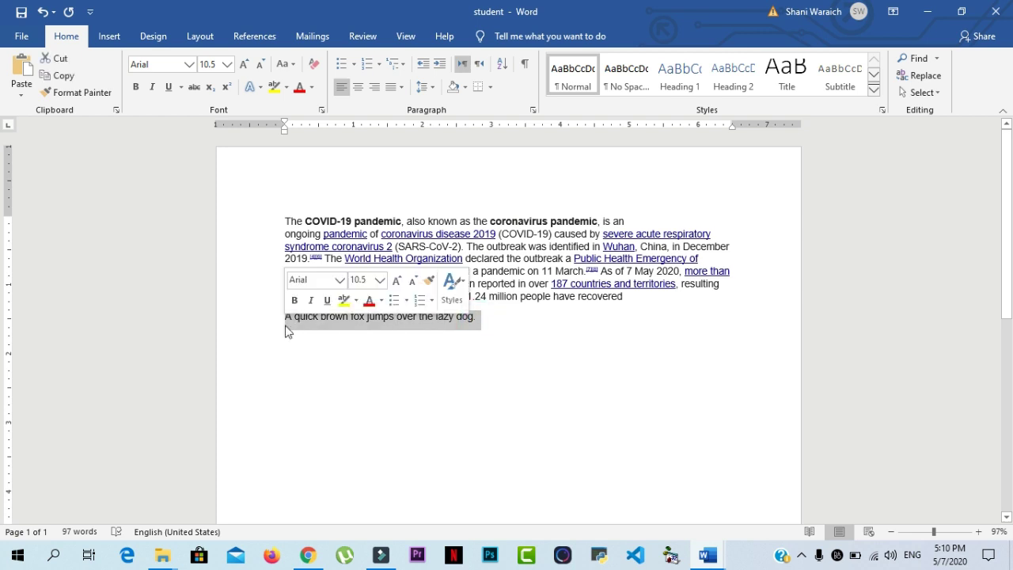
pyautogui.click(260, 64)
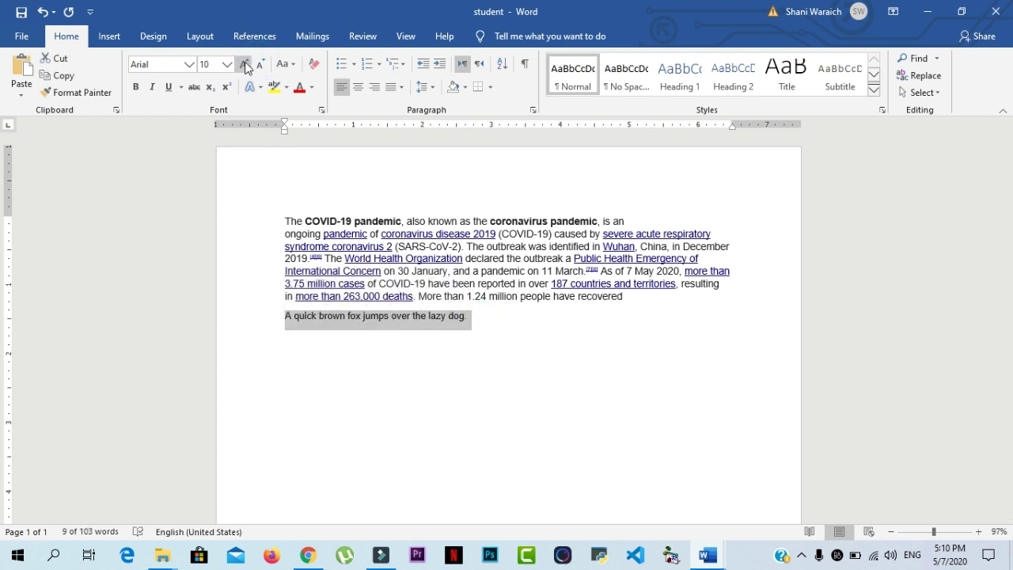
pyautogui.click(247, 64)
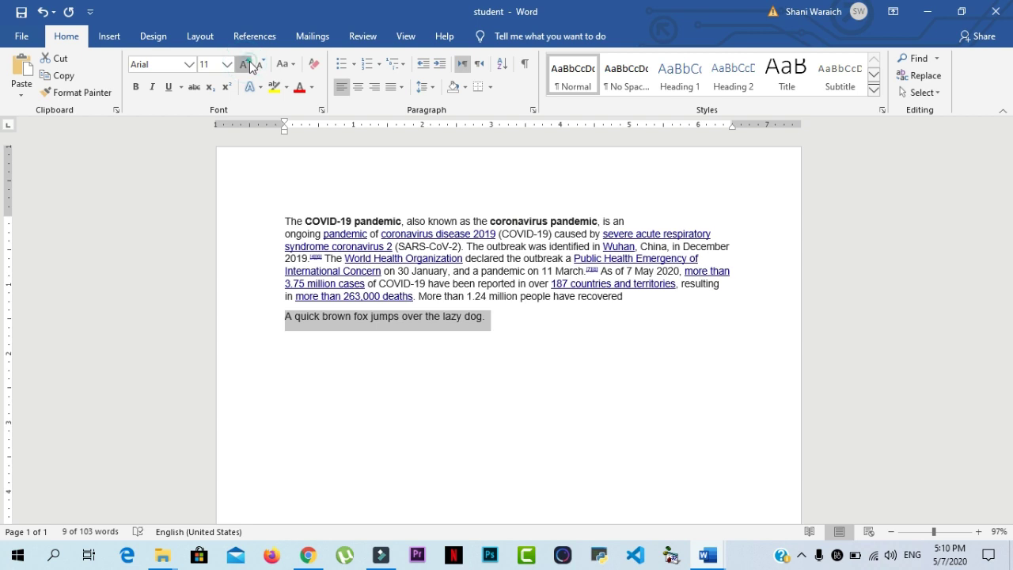
pyautogui.click(247, 64)
pyautogui.click(247, 64)
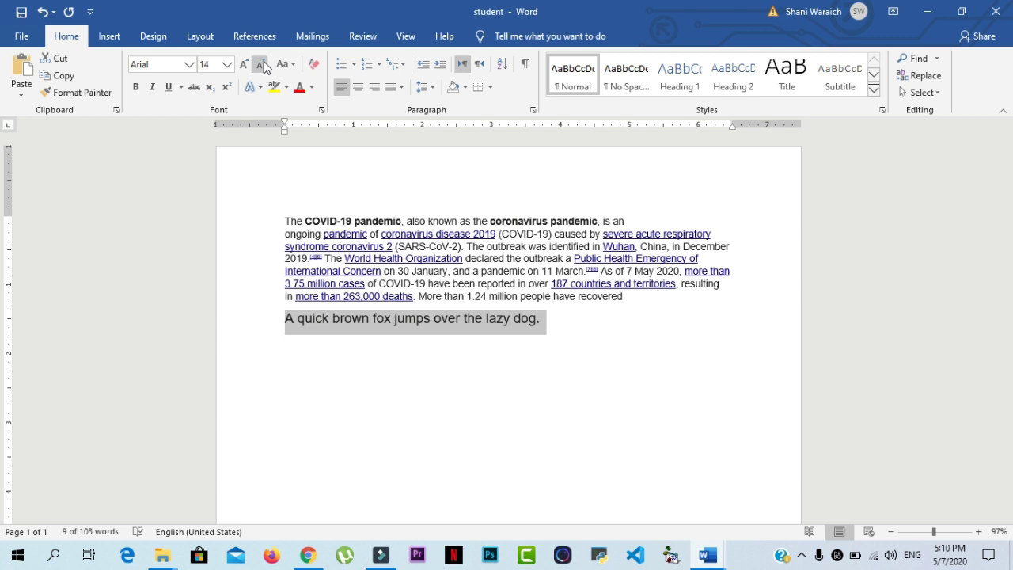
pyautogui.click(262, 65)
pyautogui.click(262, 64)
pyautogui.click(262, 64)
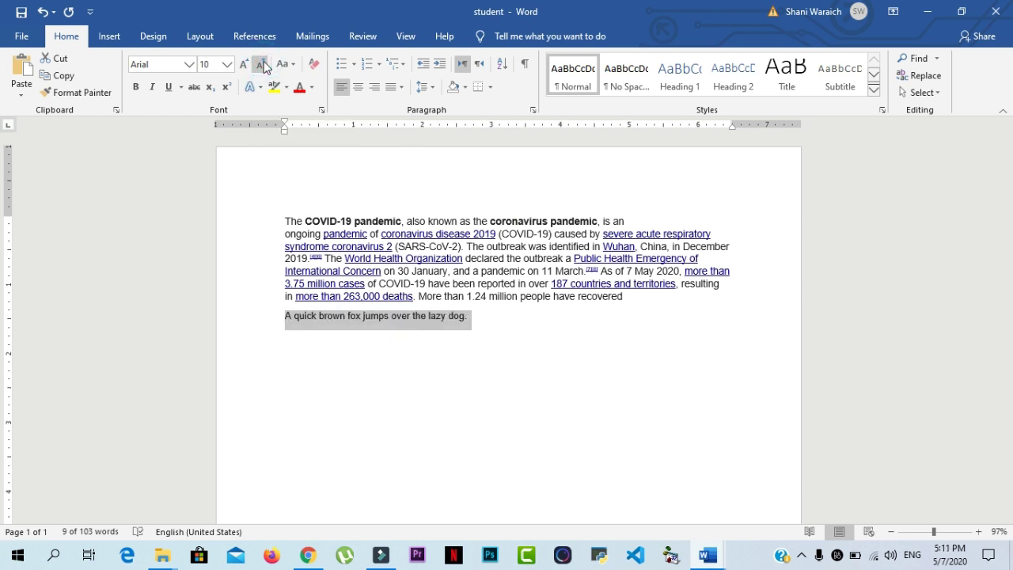
# Change the fox sentence to UPPERCASE with Change Case
pyautogui.click(291, 65)
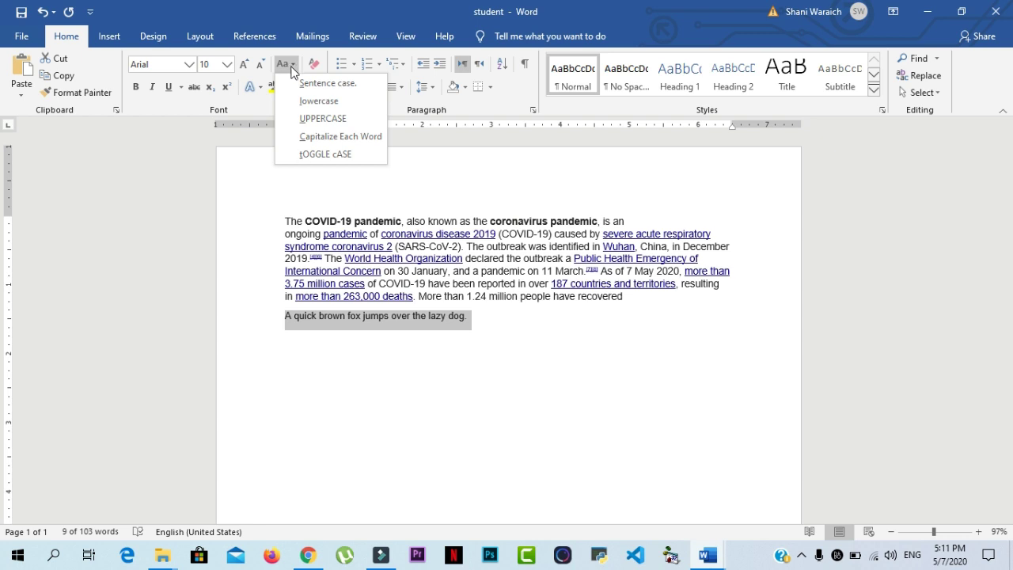
pyautogui.click(306, 119)
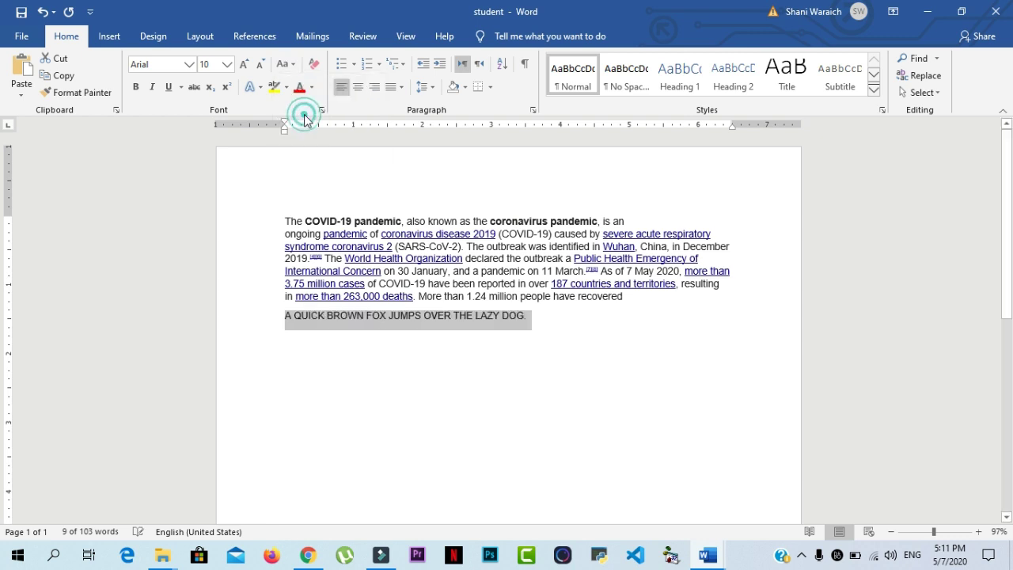
pyautogui.click(637, 318)
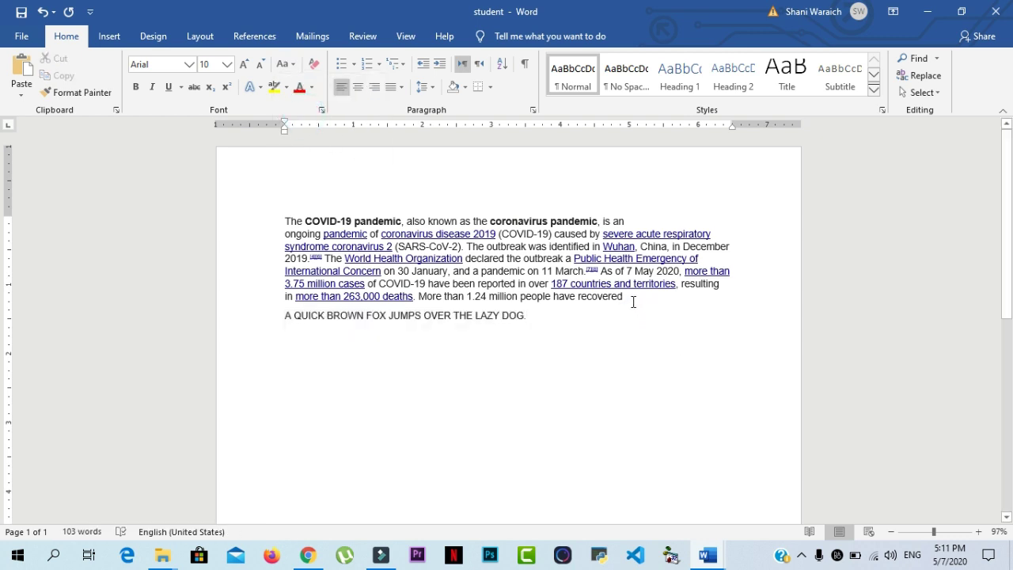
# Change the whole COVID-19 paragraph to UPPERCASE as well
pyautogui.moveTo(632, 301); pyautogui.dragTo(253, 220)
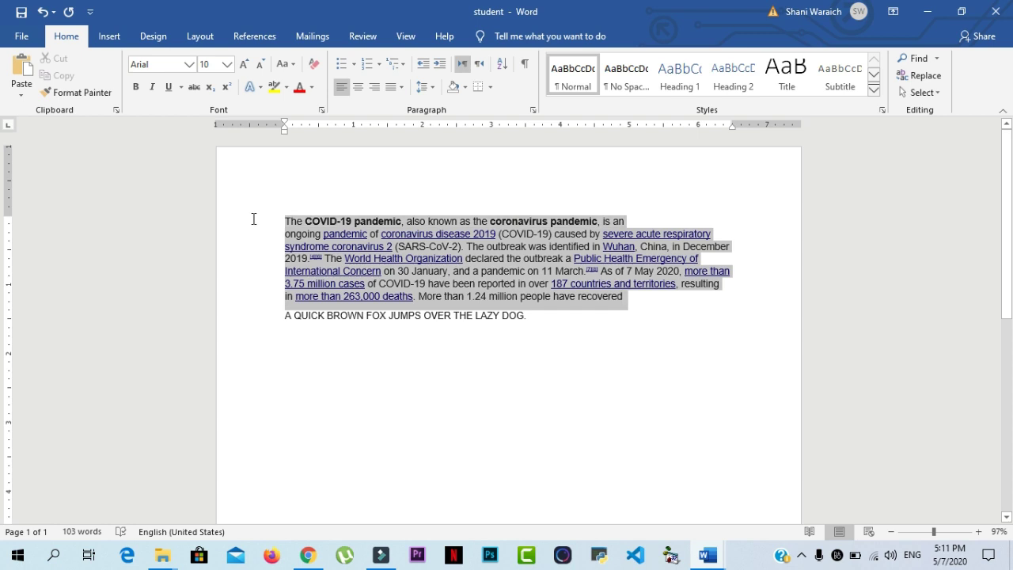
pyautogui.click(288, 66)
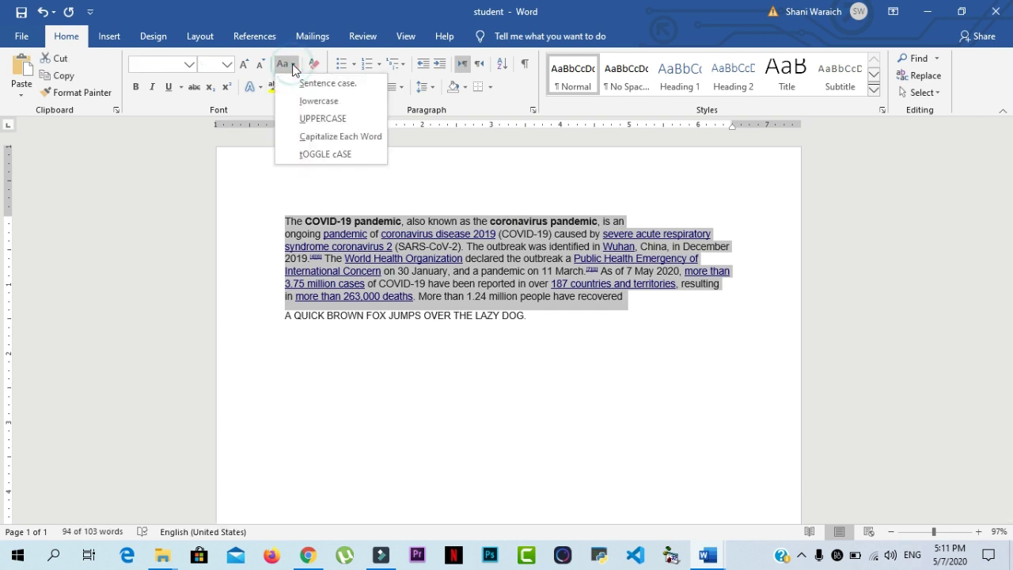
pyautogui.click(306, 118)
pyautogui.click(636, 382)
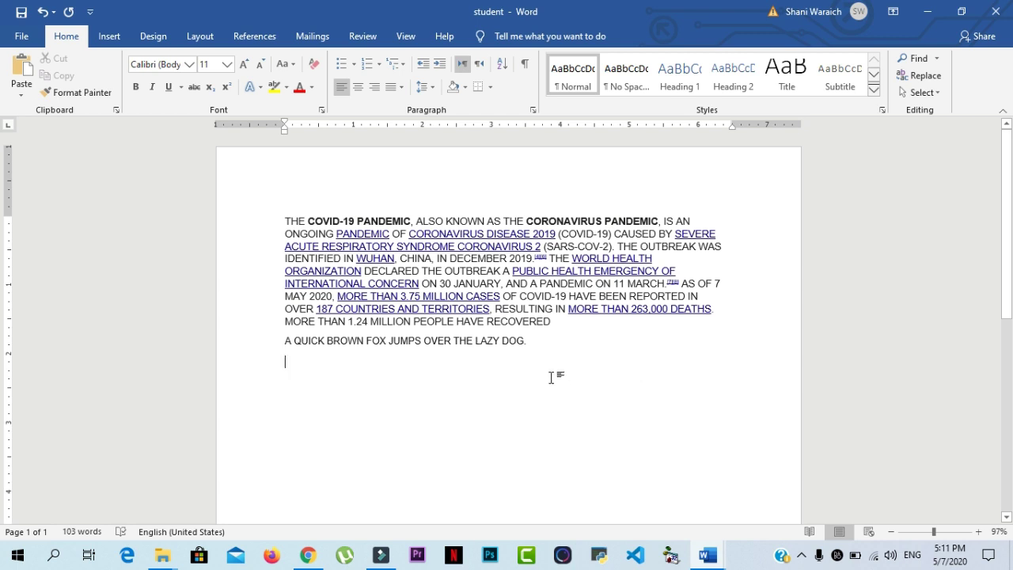
# Paste several copies of the uppercase fox sentence on the line below it
pyautogui.moveTo(529, 342); pyautogui.dragTo(280, 348)
pyautogui.hotkey('ctrl', 'c')
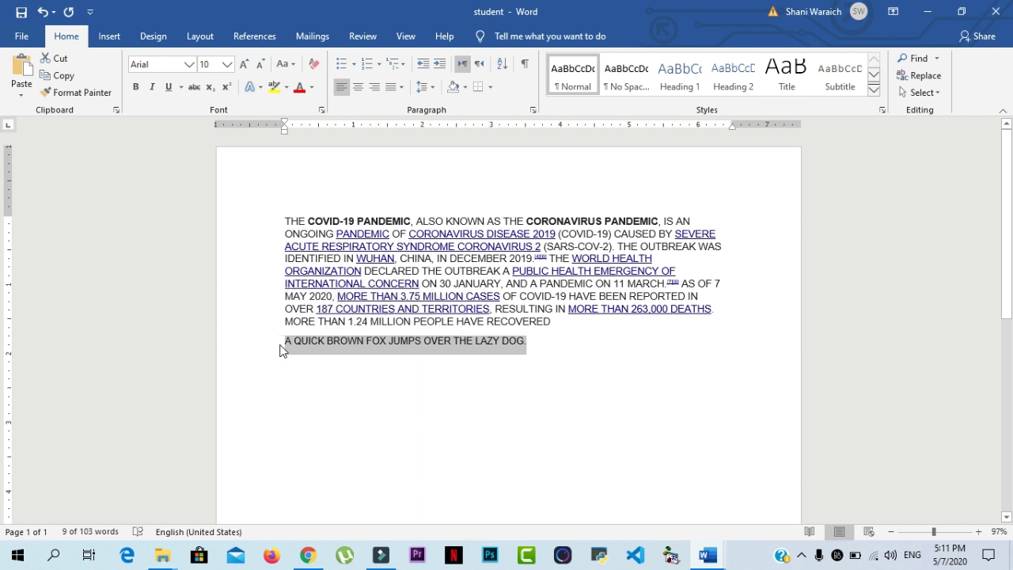
pyautogui.click(541, 340)
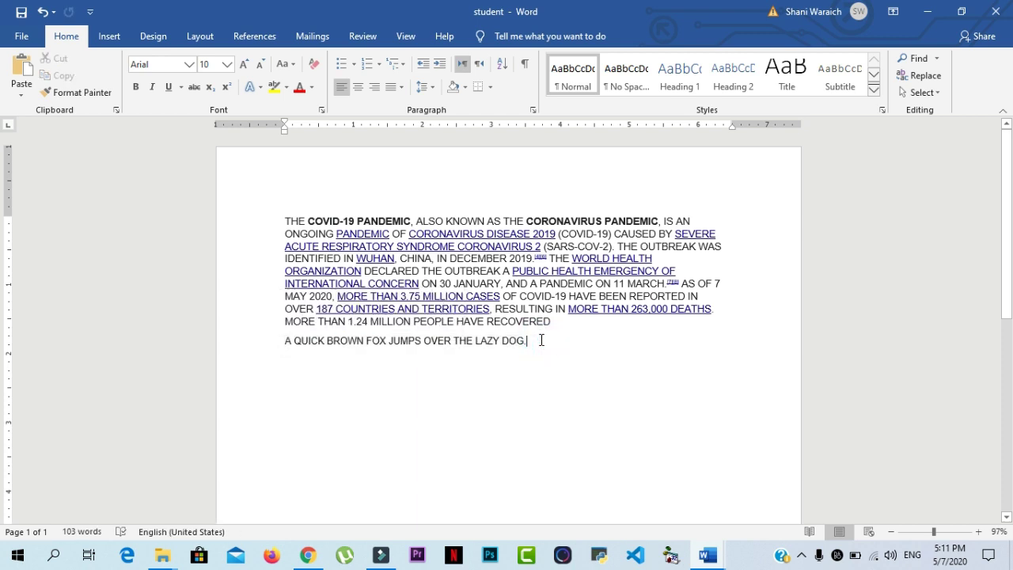
pyautogui.press('Down')
pyautogui.hotkey('ctrl', 'v')
pyautogui.hotkey('ctrl', 'v')
pyautogui.hotkey('ctrl', 'v')
pyautogui.hotkey('ctrl', 'v')
pyautogui.hotkey('ctrl', 'v')
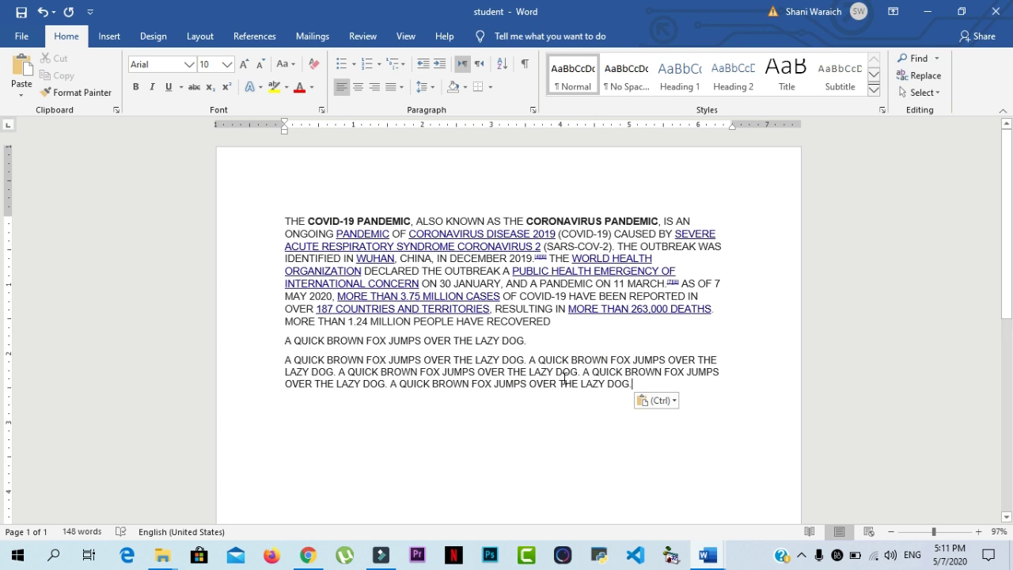
# Put each pasted fox sentence on its own line and remove the stray period
pyautogui.click(530, 360)
pyautogui.press('Return')
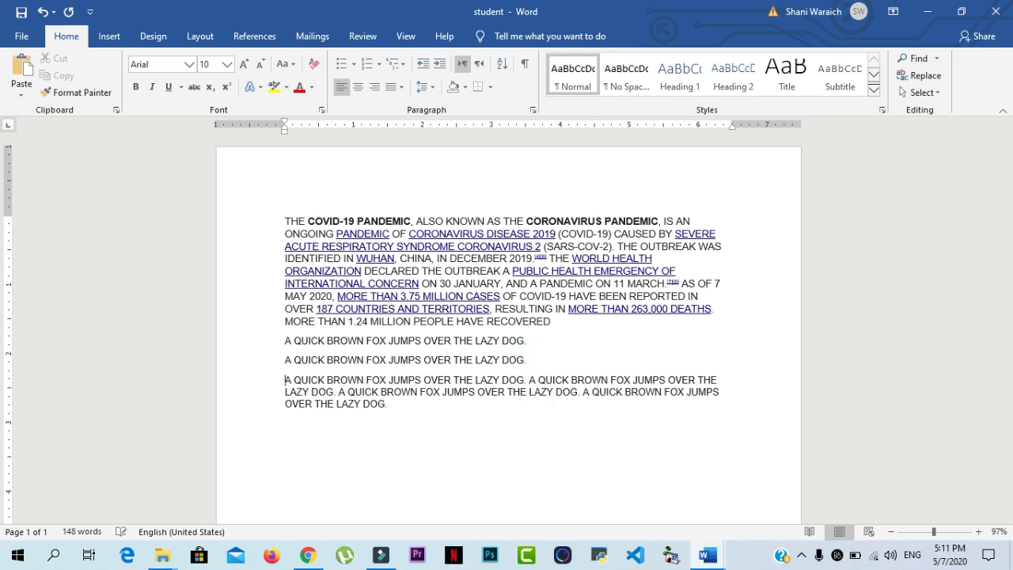
pyautogui.click(530, 380)
pyautogui.press('Return')
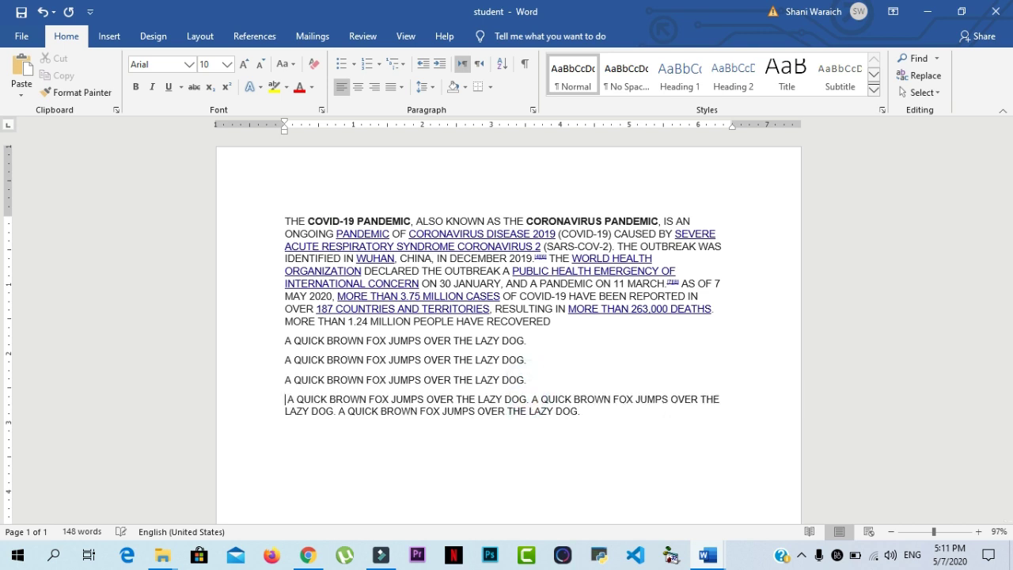
pyautogui.click(527, 402)
pyautogui.press('Return')
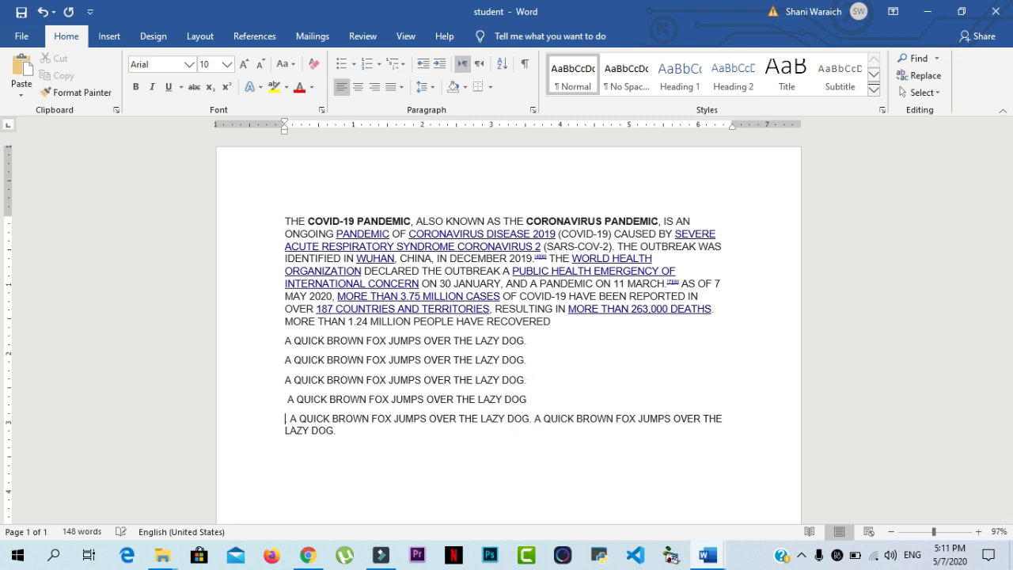
pyautogui.click(532, 418)
pyautogui.press('Return')
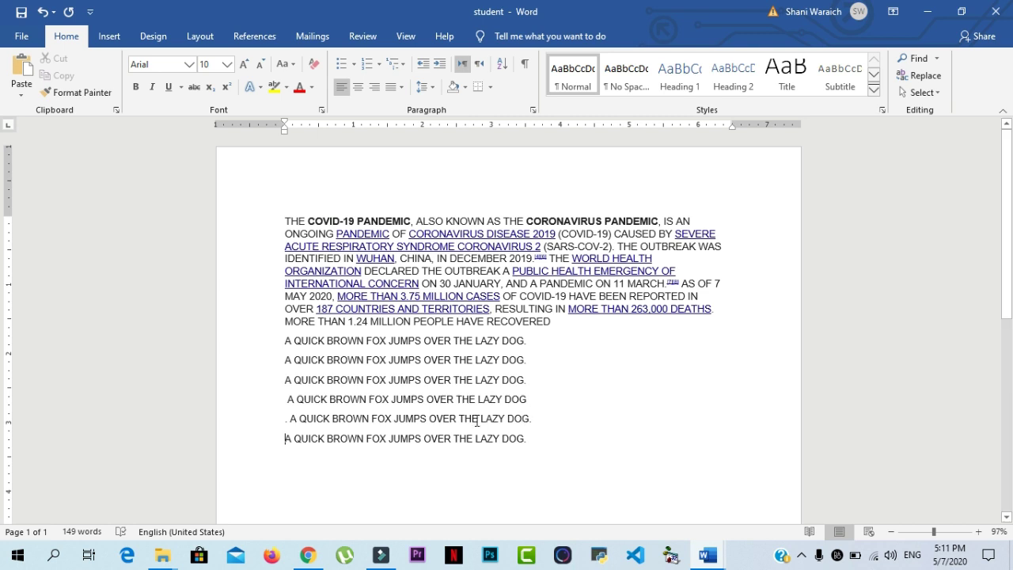
pyautogui.click(290, 419)
pyautogui.press('BackSpace')
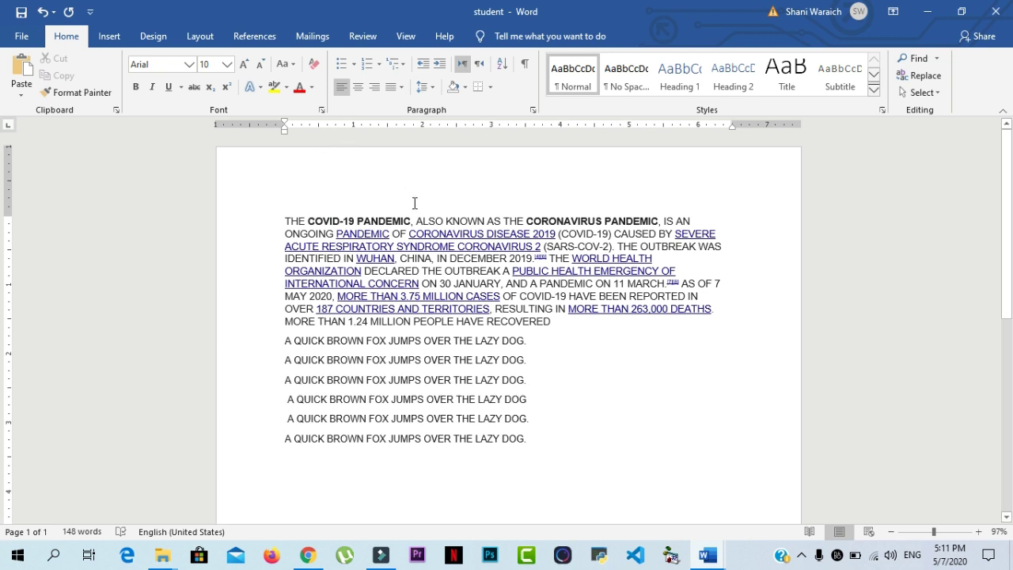
# Give the six fox lines diamond bullets
pyautogui.click(353, 65)
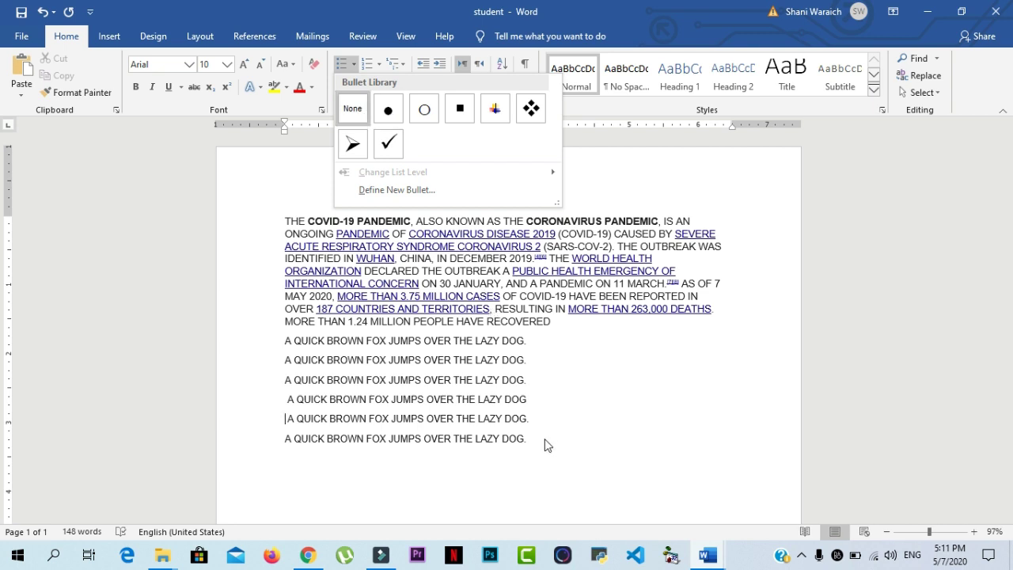
pyautogui.click(543, 438)
pyautogui.moveTo(543, 438); pyautogui.dragTo(285, 339)
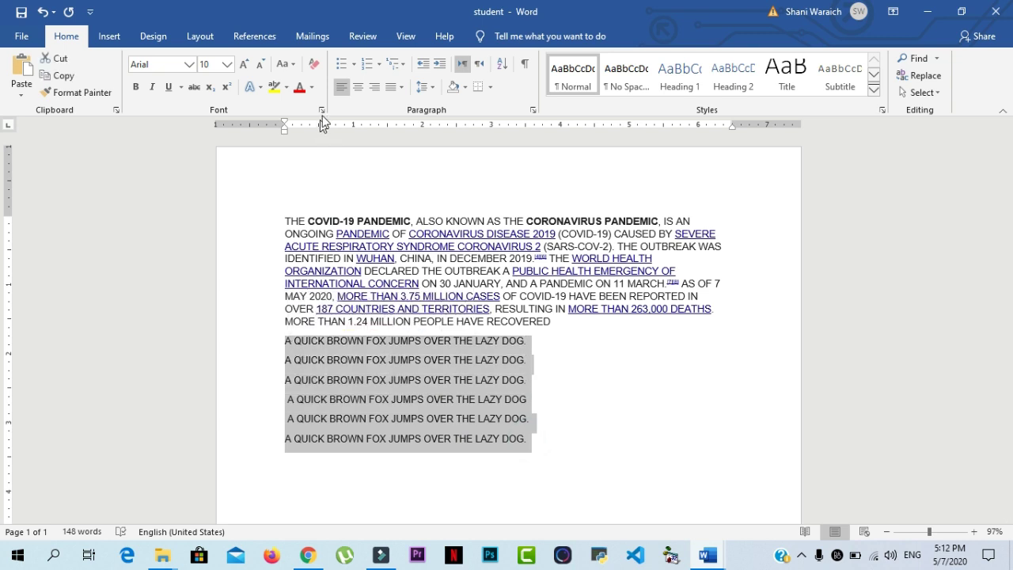
pyautogui.click(354, 67)
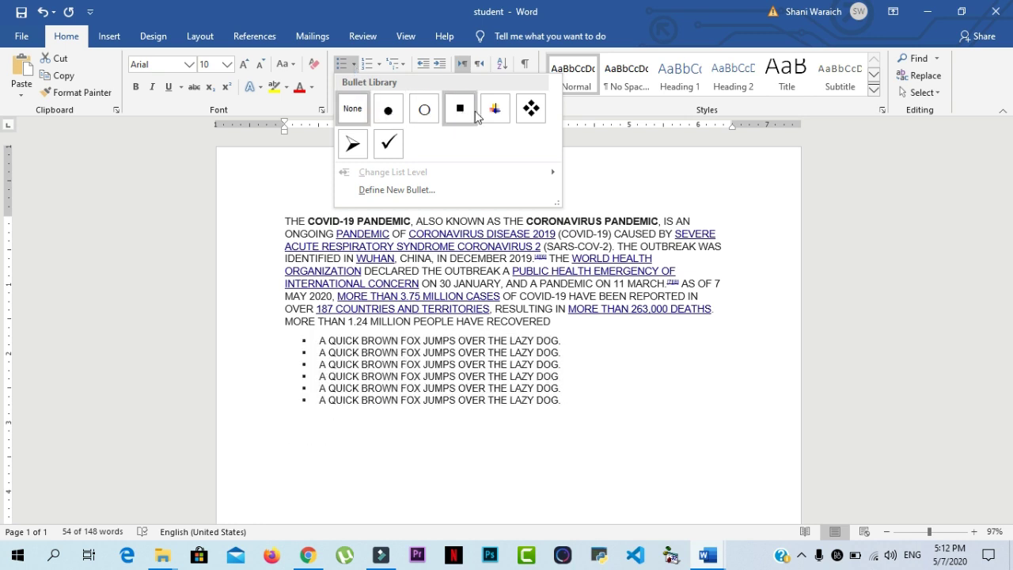
pyautogui.click(527, 111)
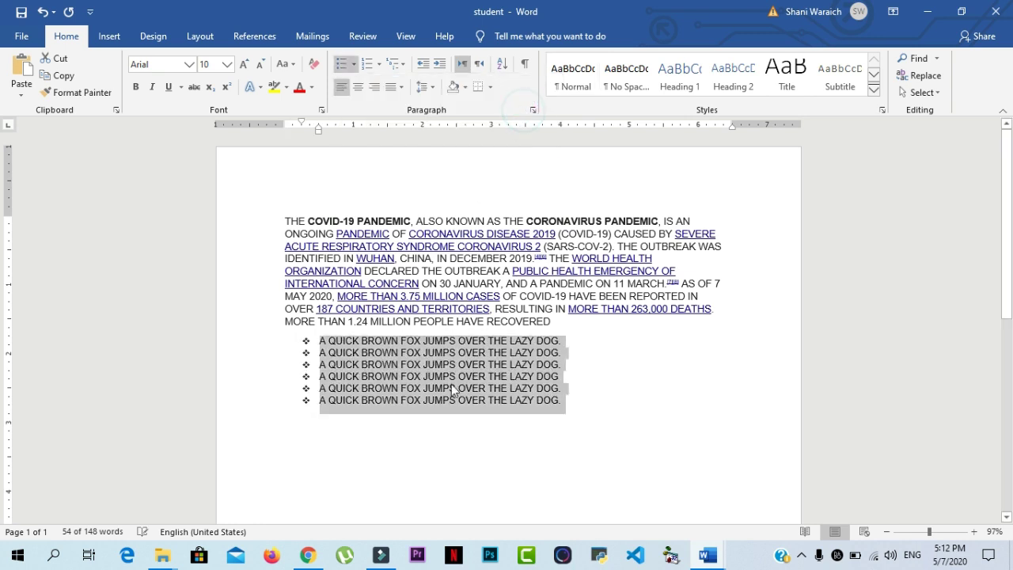
pyautogui.click(602, 369)
# Replace the bullets with 1. 2. 3. numbering on the six fox lines
pyautogui.moveTo(573, 403); pyautogui.dragTo(315, 342)
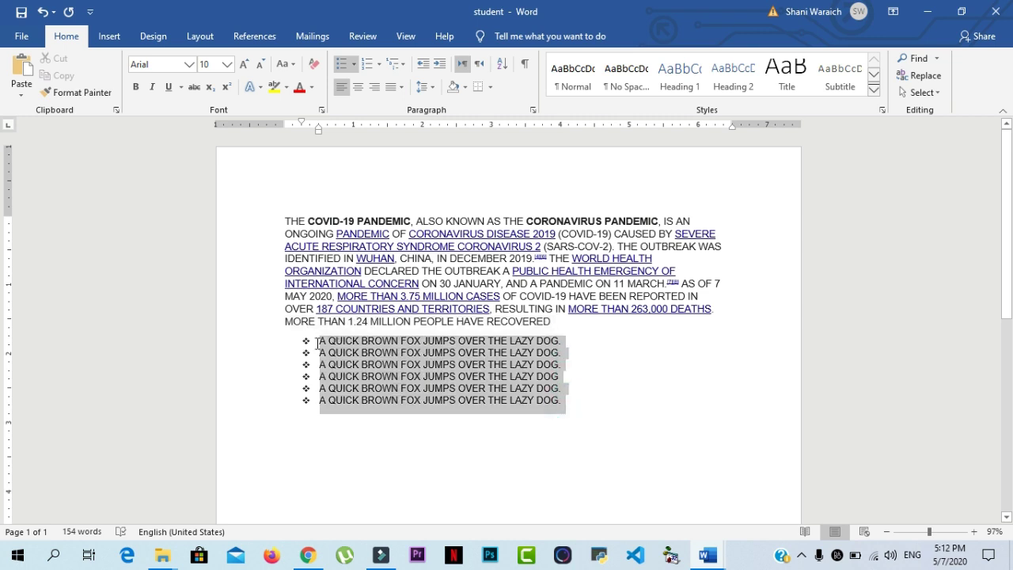
pyautogui.click(379, 63)
pyautogui.click(446, 129)
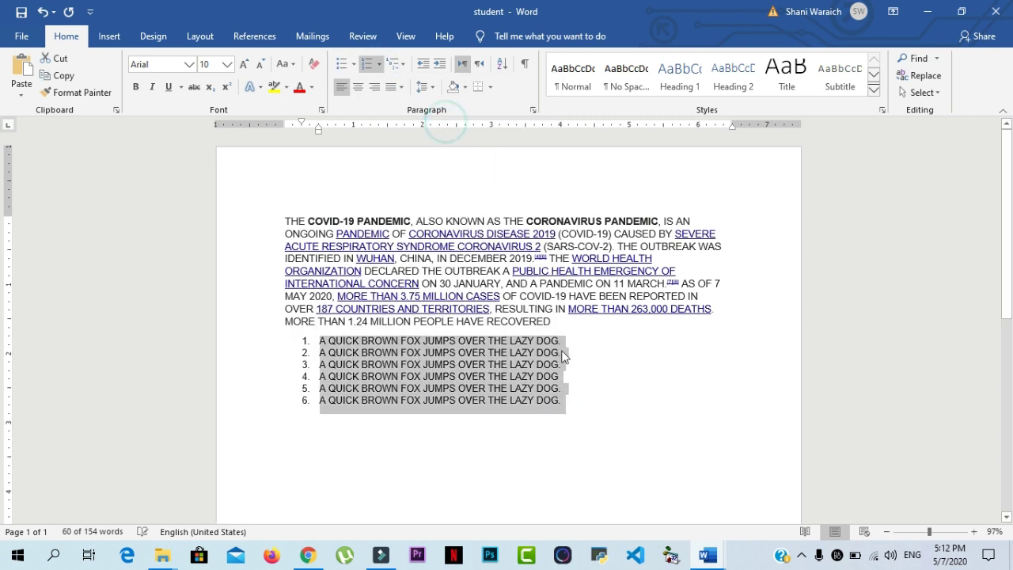
pyautogui.click(584, 357)
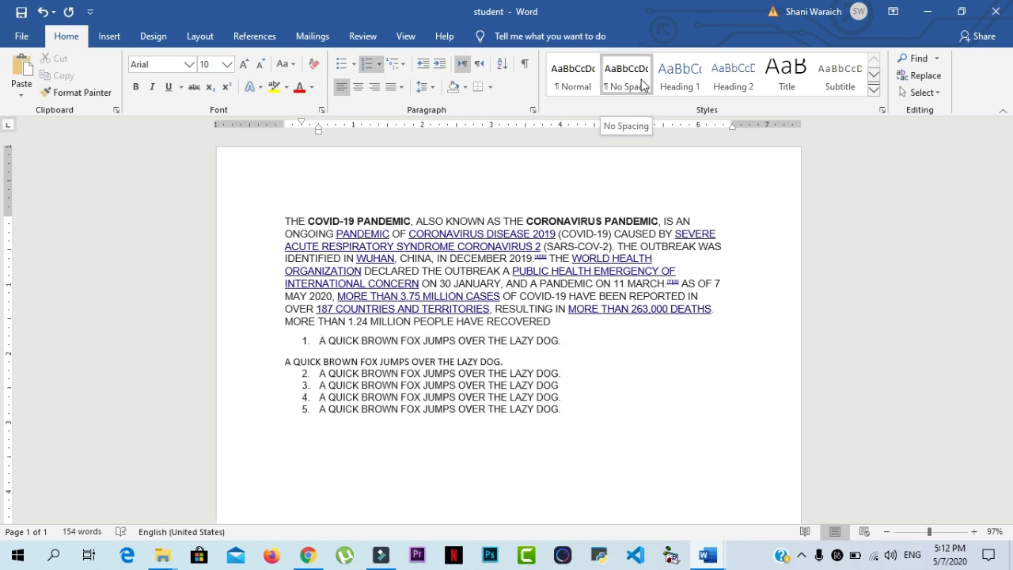
pyautogui.moveTo(601, 363); pyautogui.dragTo(289, 195)
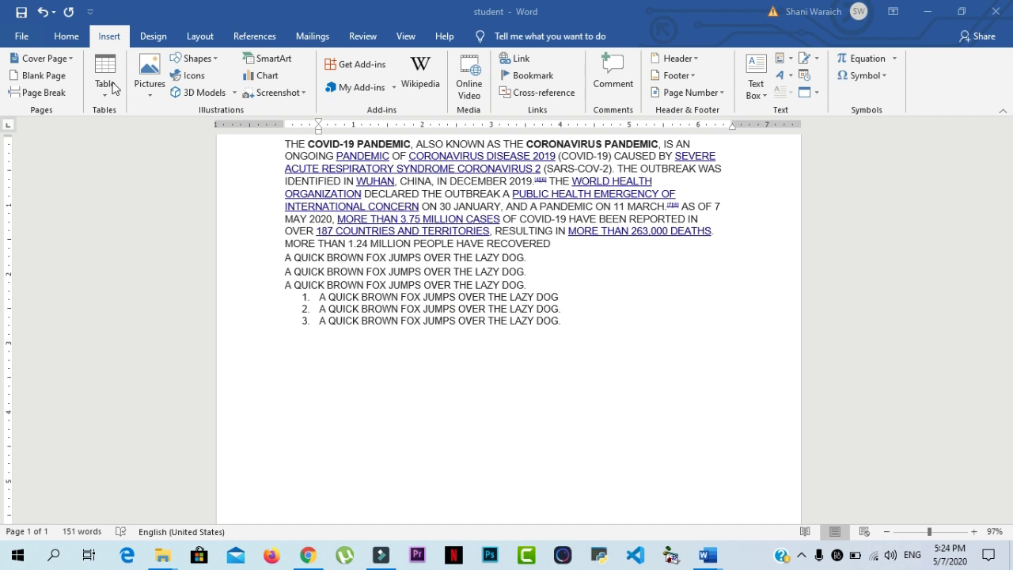
# Insert an empty table with 8 columns and 5 rows through Insert Table
pyautogui.click(109, 95)
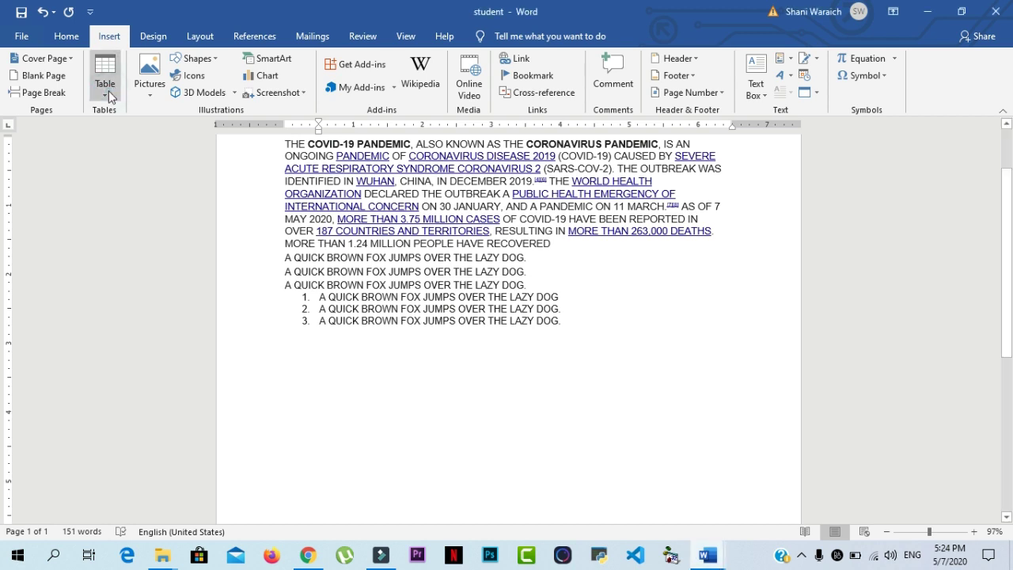
pyautogui.click(109, 92)
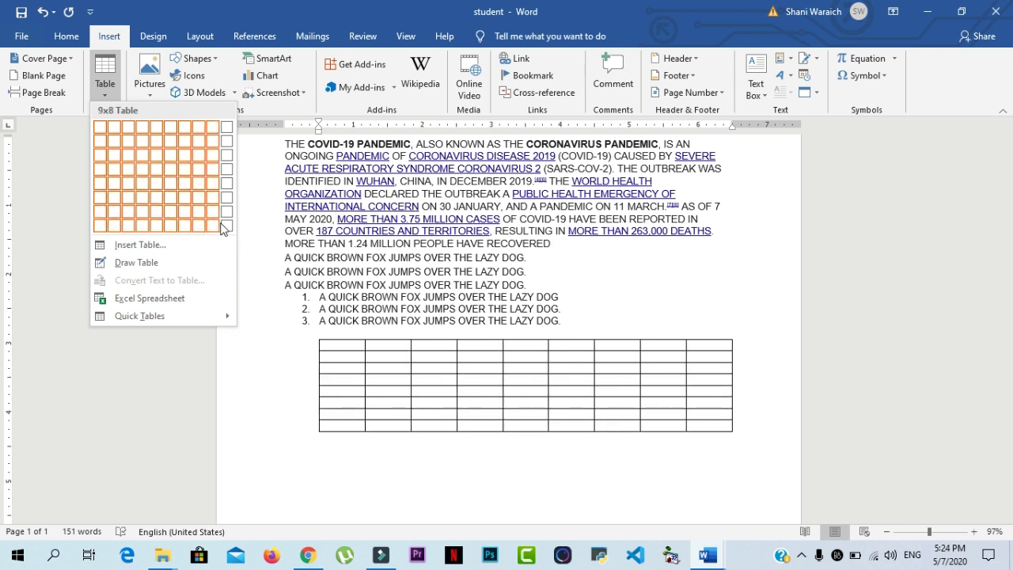
pyautogui.click(170, 241)
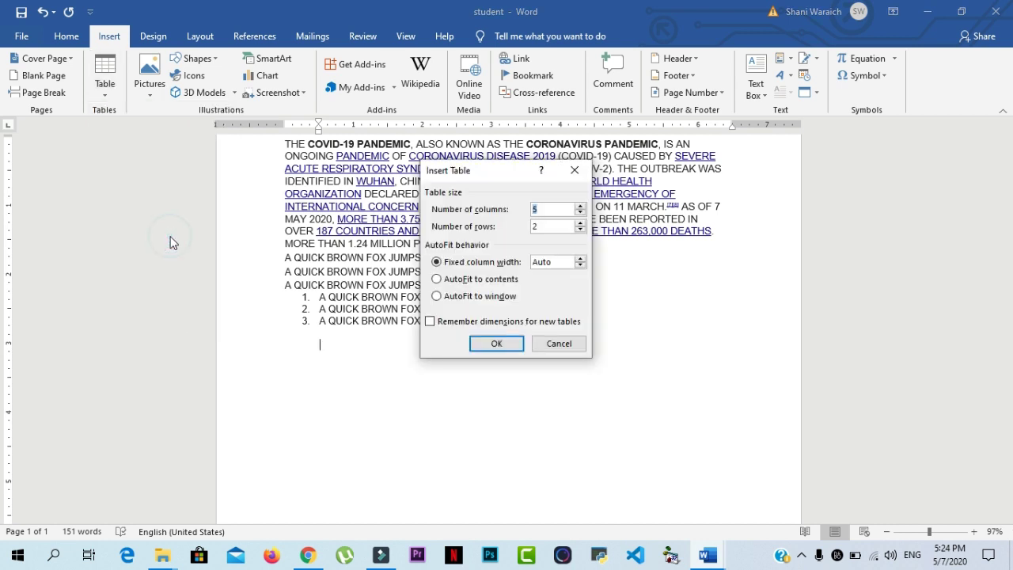
pyautogui.click(559, 226)
pyautogui.press('BackSpace')
pyautogui.write('5')
pyautogui.click(496, 345)
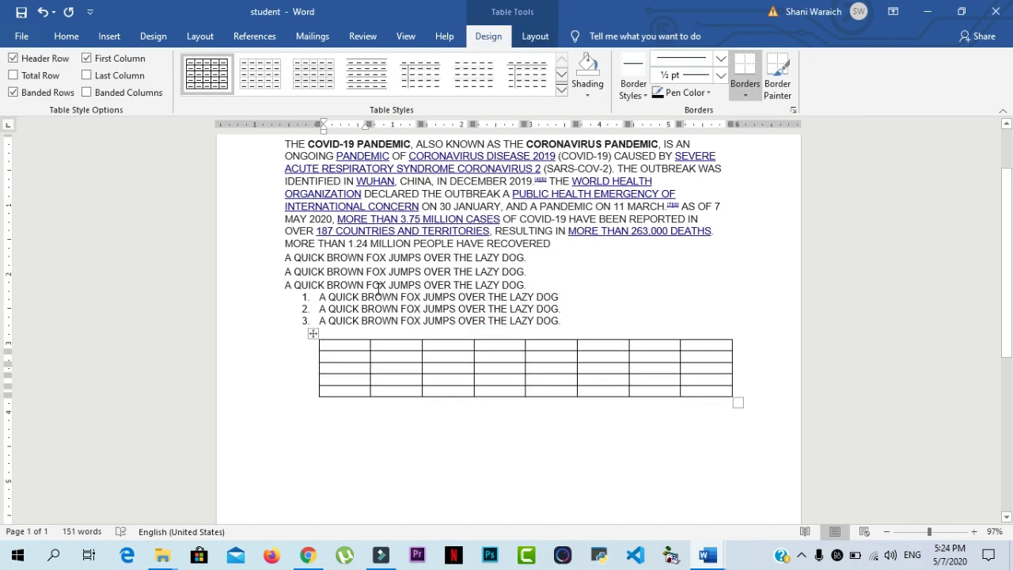
# Apply a minimal header-line style to the table from the Table Styles gallery
pyautogui.click(273, 73)
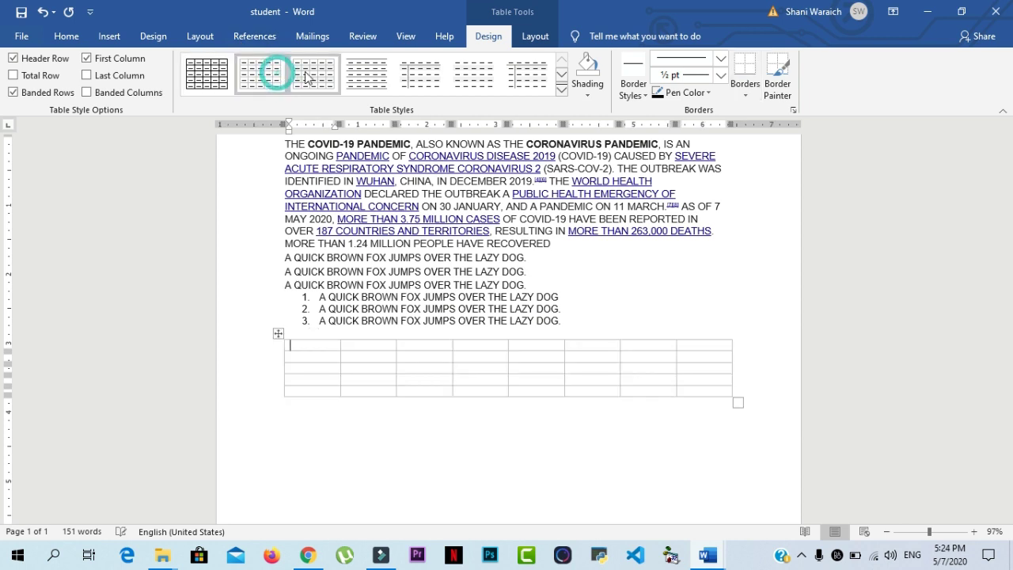
pyautogui.click(526, 73)
pyautogui.click(111, 38)
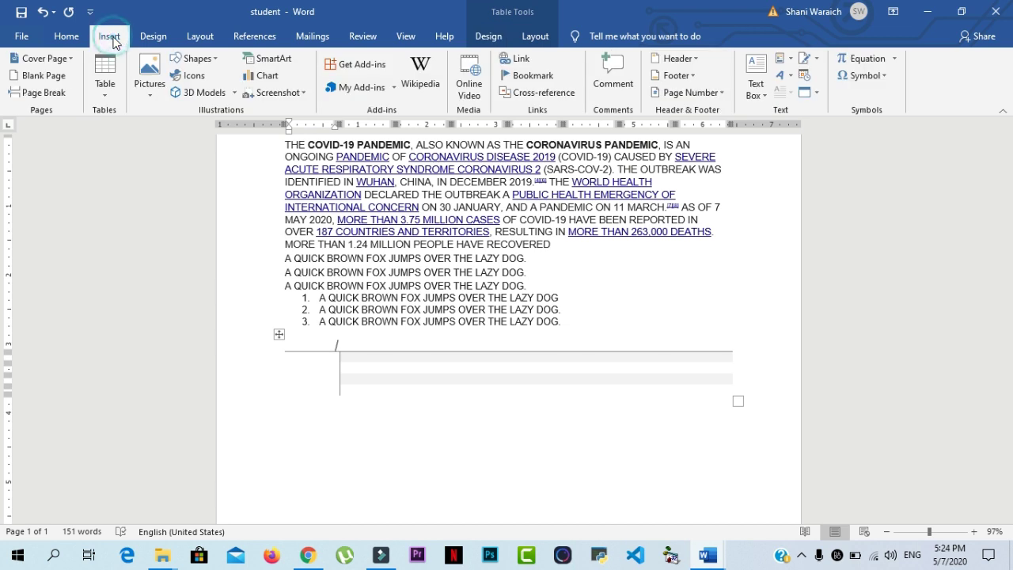
# Insert the Square-Subscribe-Button-PNG picture from the Desktop
pyautogui.click(161, 94)
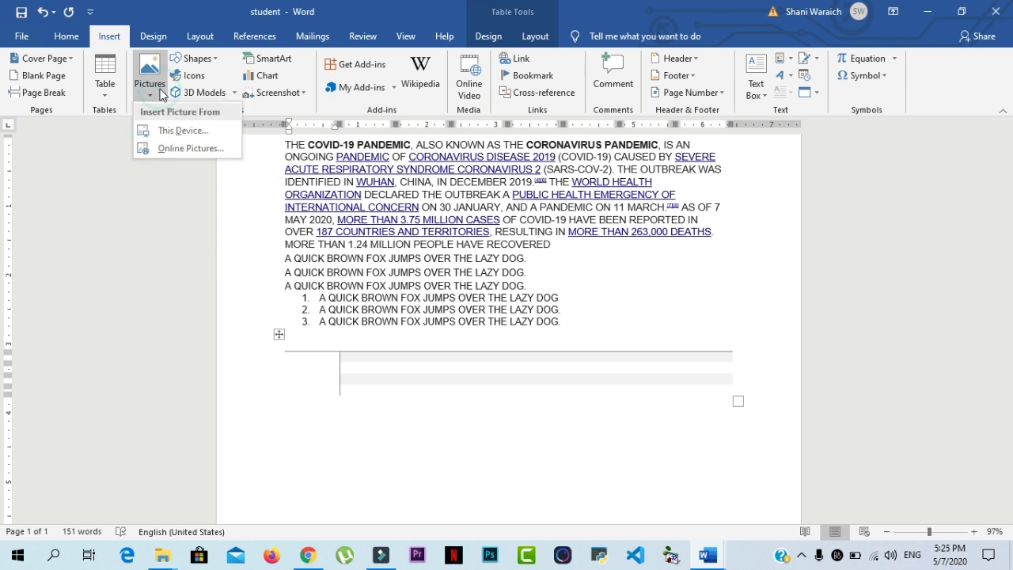
pyautogui.click(166, 129)
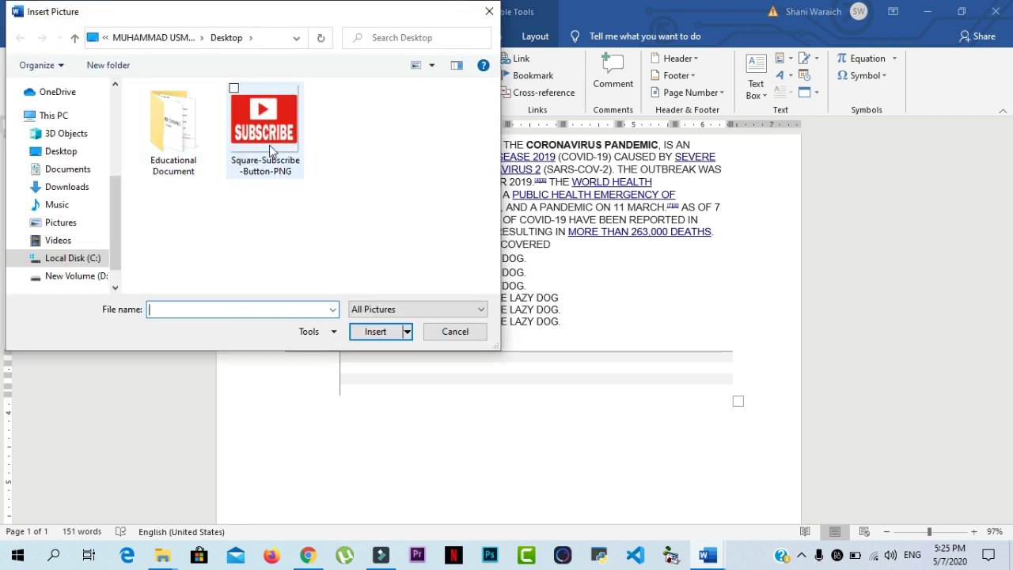
pyautogui.click(269, 145)
pyautogui.click(375, 332)
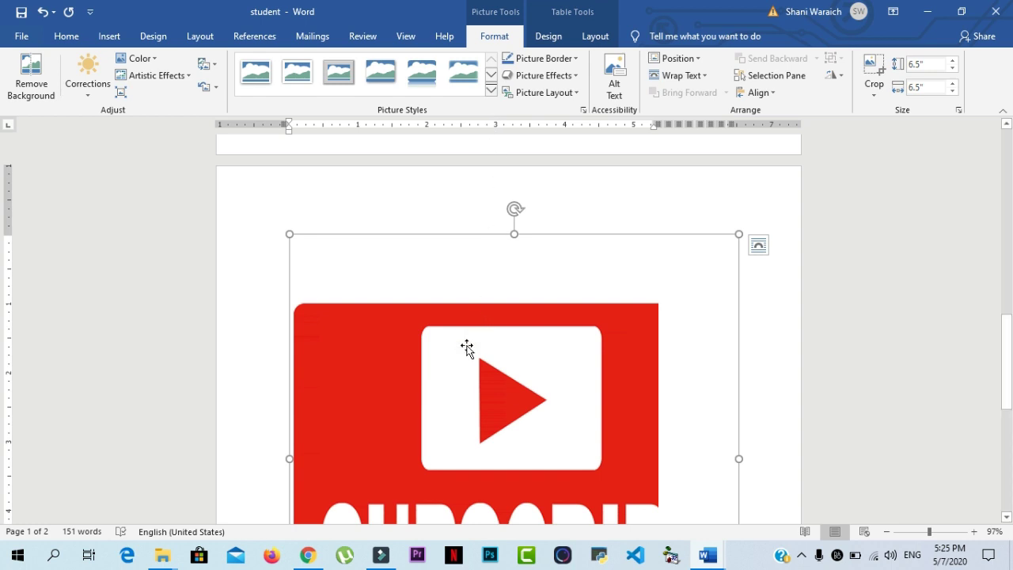
# Resize the Subscribe picture to about 4.27 inches square
pyautogui.click(428, 375)
pyautogui.moveTo(739, 234); pyautogui.dragTo(726, 237)
pyautogui.moveTo(688, 273); pyautogui.dragTo(506, 387)
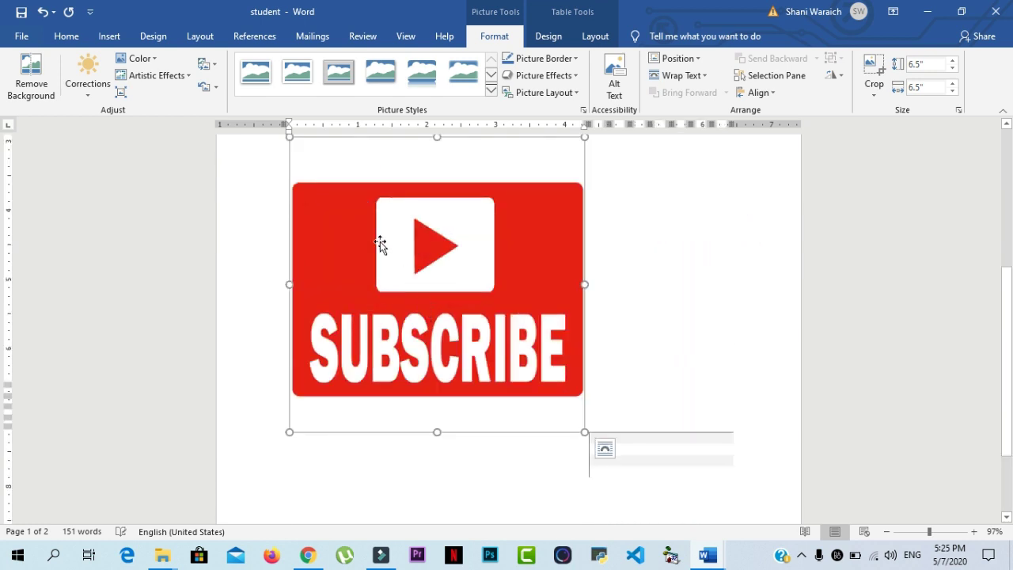
# Apply the Metal Oval picture style to make the picture a circle
pyautogui.click(299, 84)
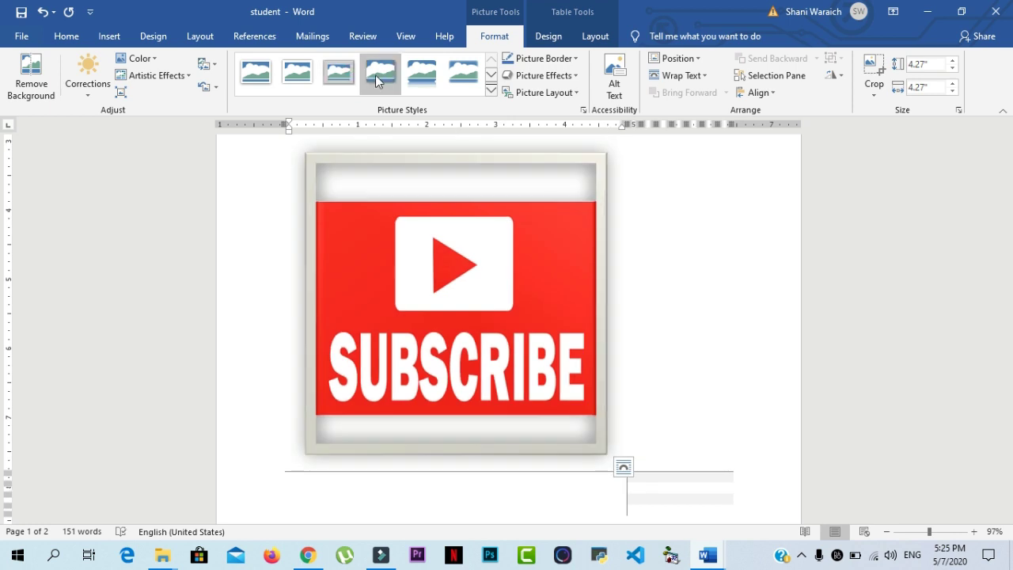
pyautogui.click(378, 79)
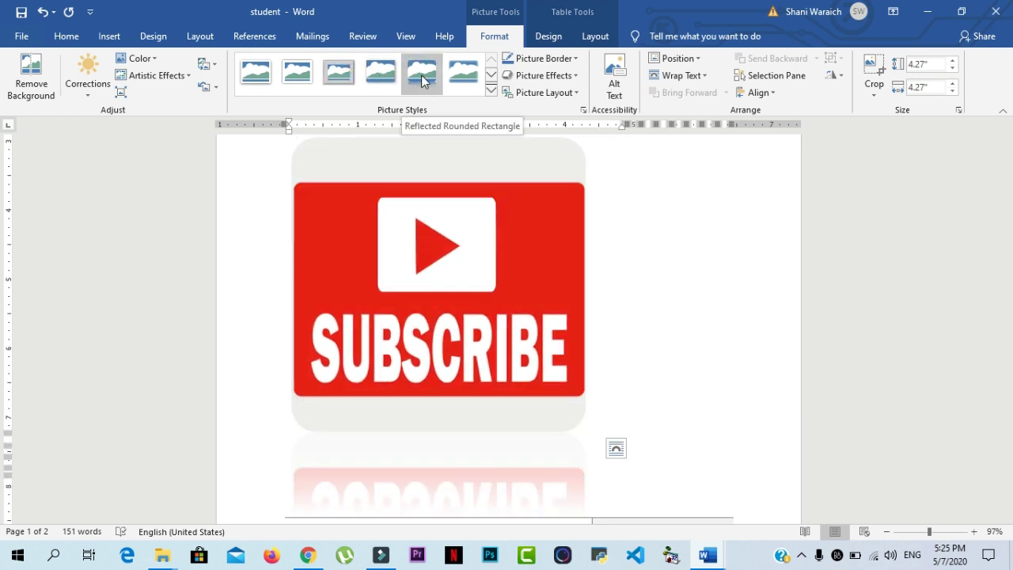
pyautogui.click(421, 75)
pyautogui.click(491, 90)
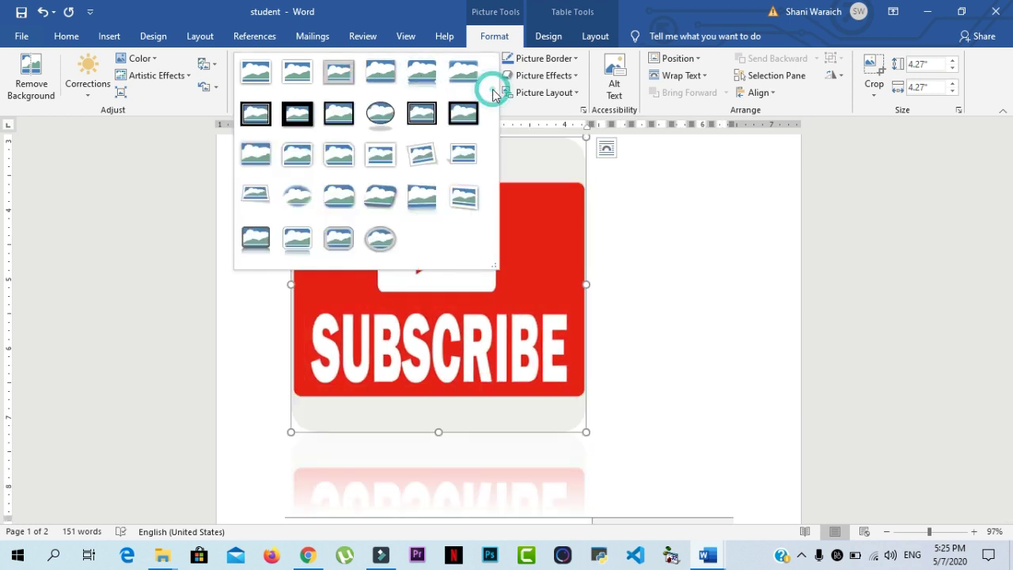
pyautogui.click(389, 238)
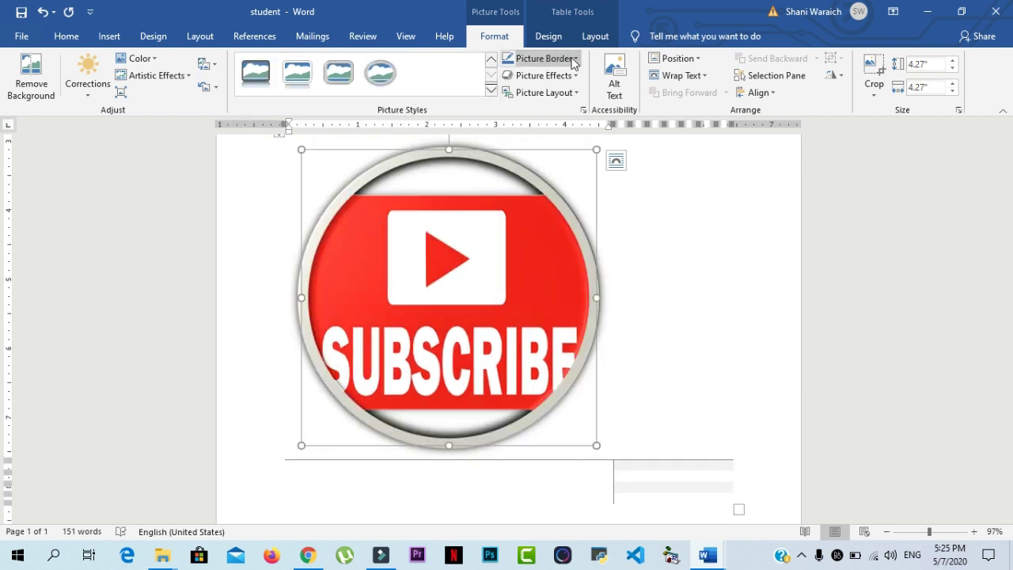
# Give the picture a green border and a yellow glow
pyautogui.click(573, 60)
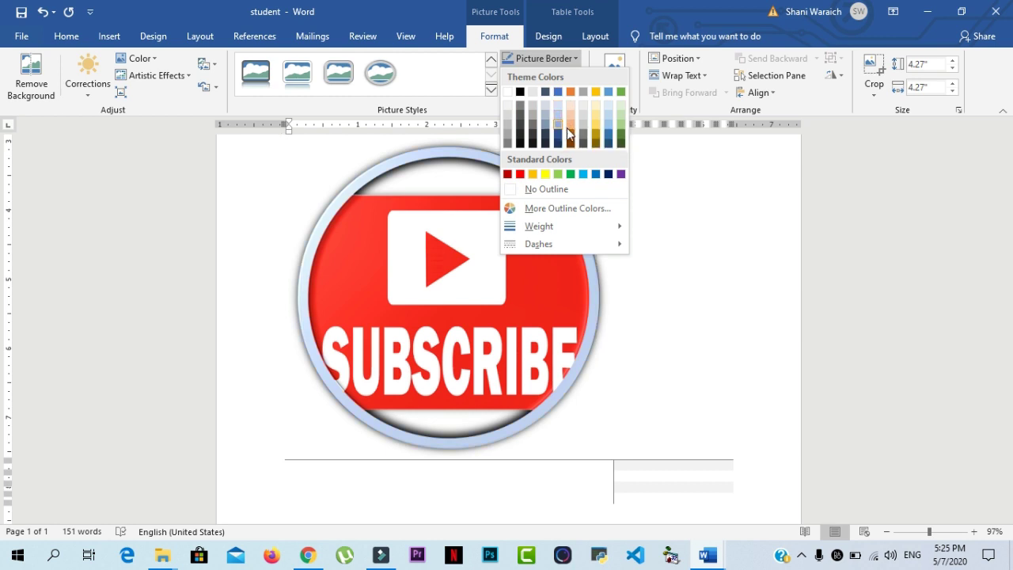
pyautogui.click(620, 139)
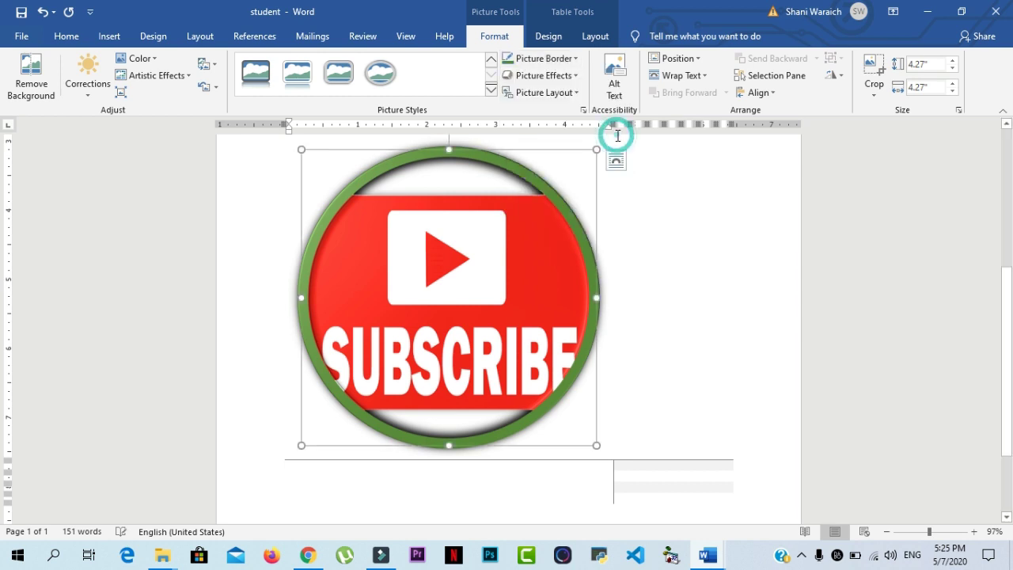
pyautogui.click(581, 79)
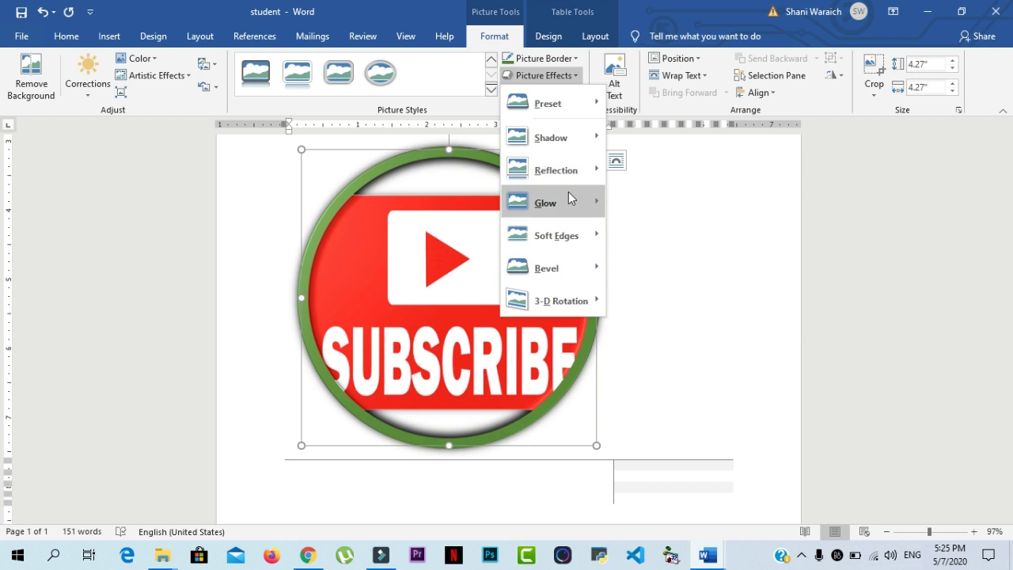
pyautogui.moveTo(579, 198)
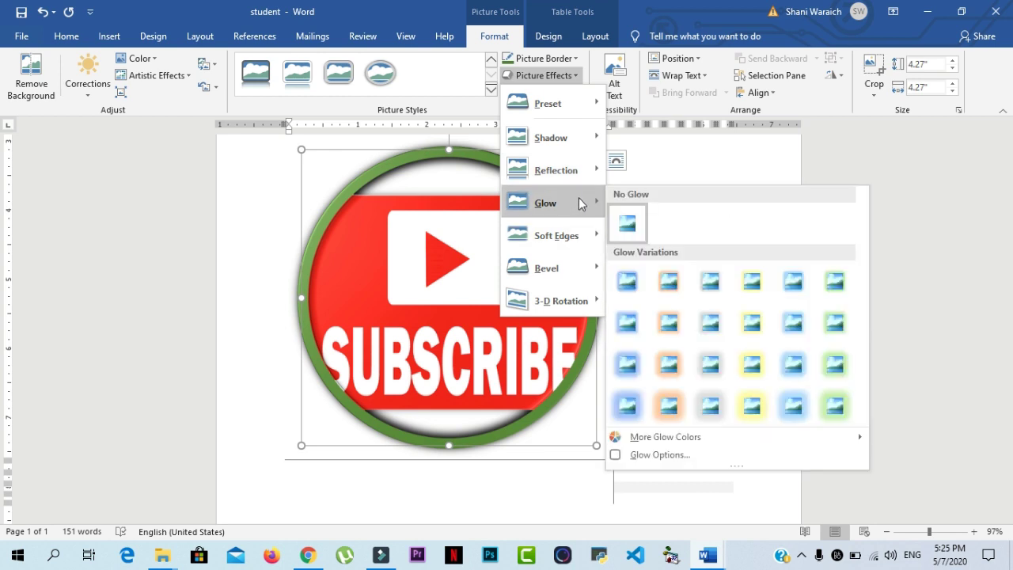
pyautogui.click(752, 326)
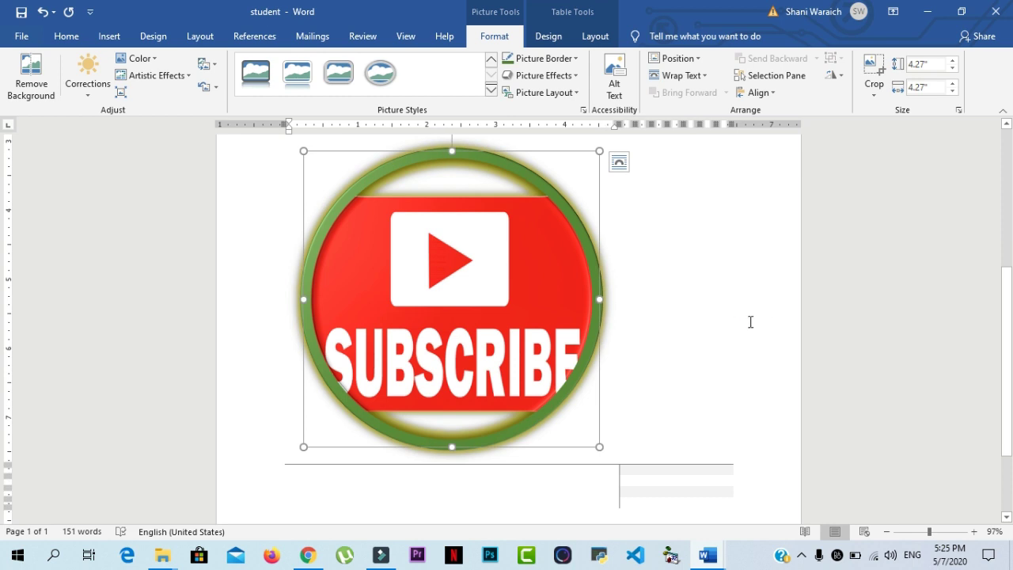
# Below the table, add a Blank (Three Columns) header and a Blank (Three Columns) footer
pyautogui.click(733, 301)
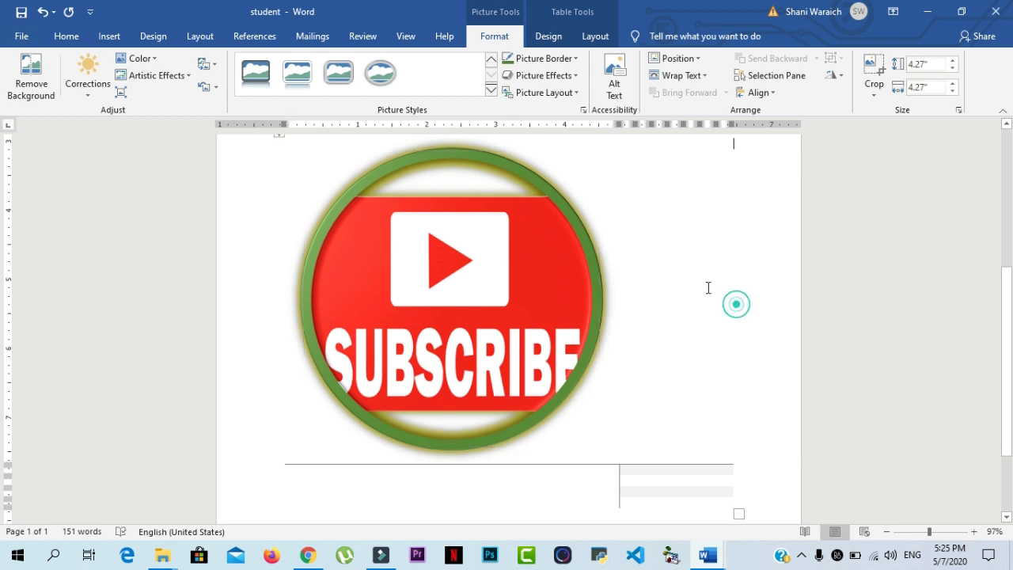
pyautogui.click(111, 39)
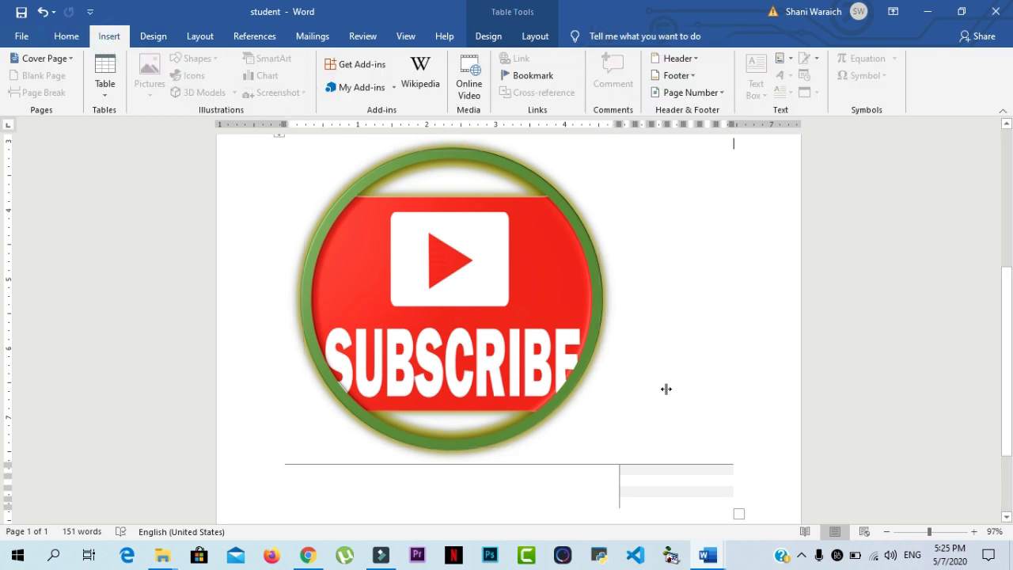
pyautogui.scroll(-1, 666, 388)
pyautogui.scroll(-2, 665, 389)
pyautogui.click(587, 428)
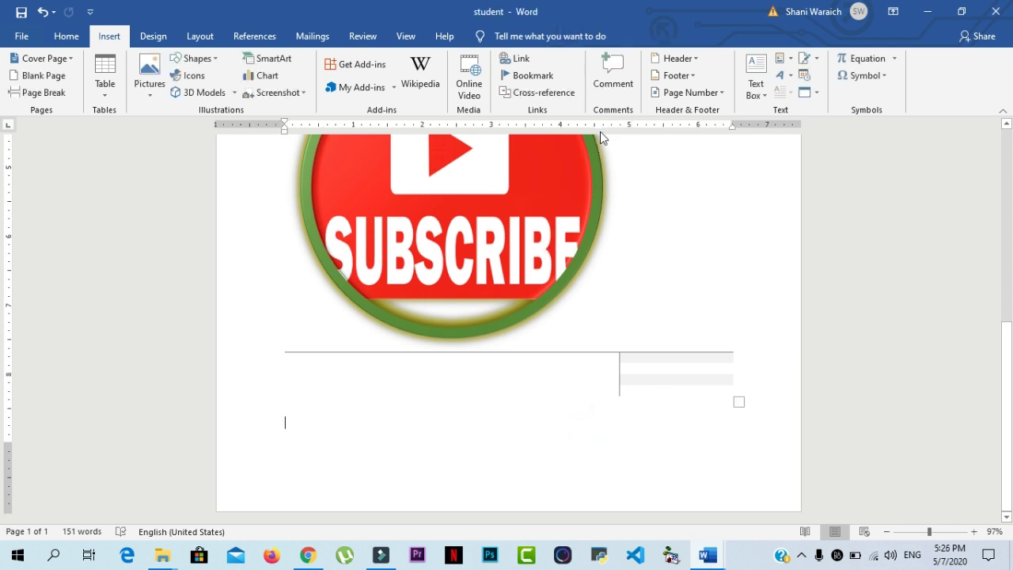
pyautogui.click(694, 64)
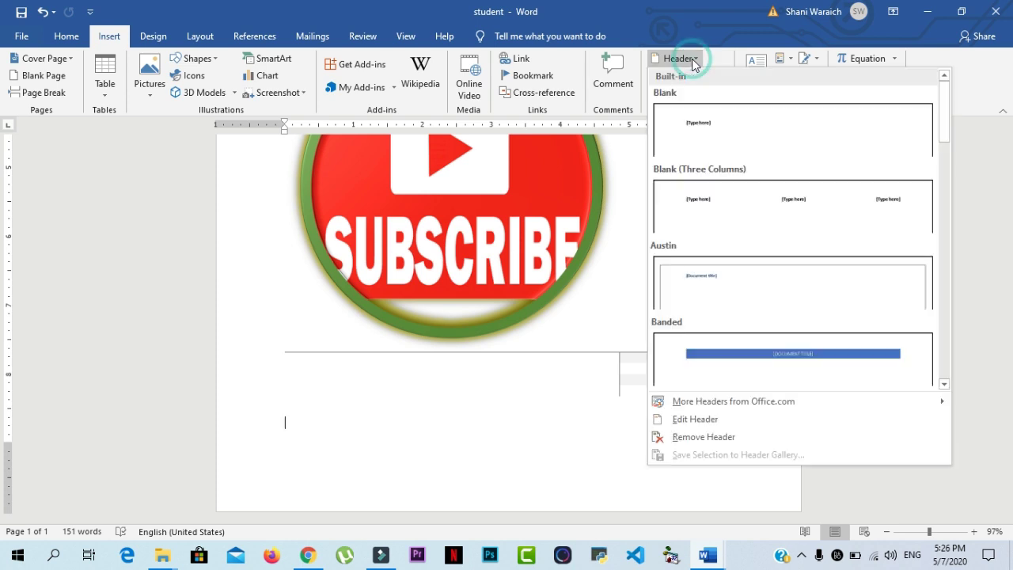
pyautogui.click(743, 203)
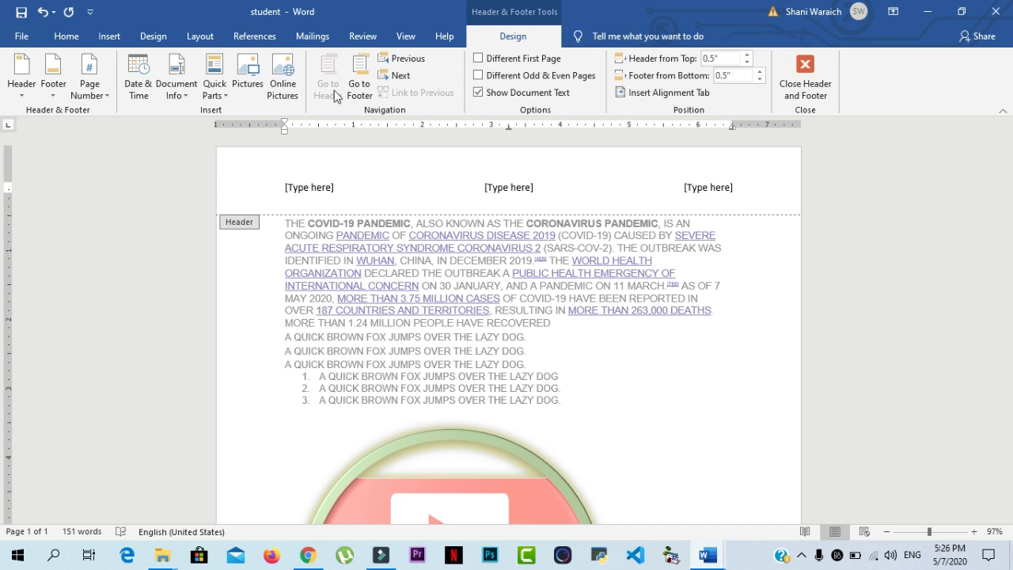
pyautogui.click(56, 88)
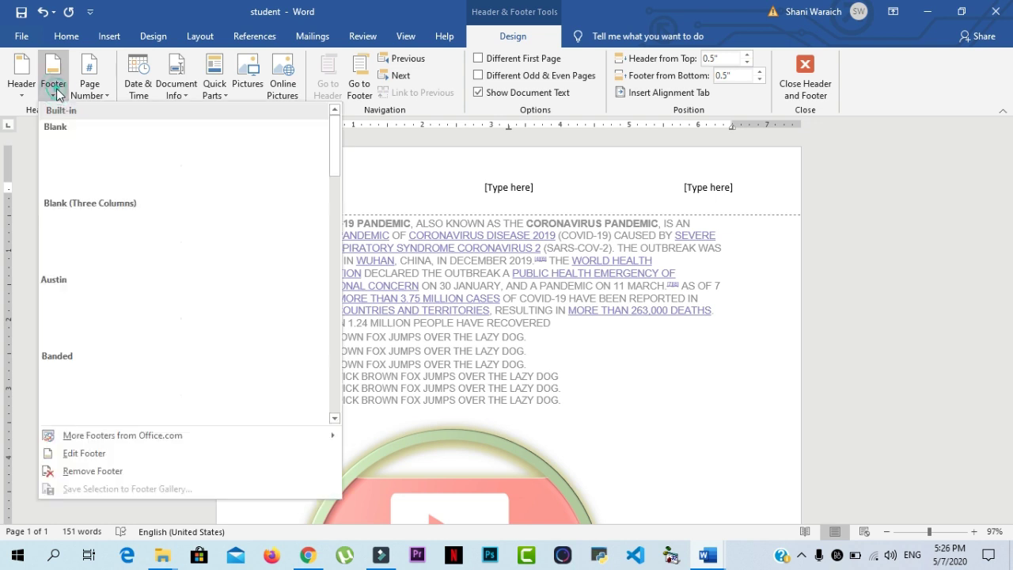
pyautogui.click(156, 252)
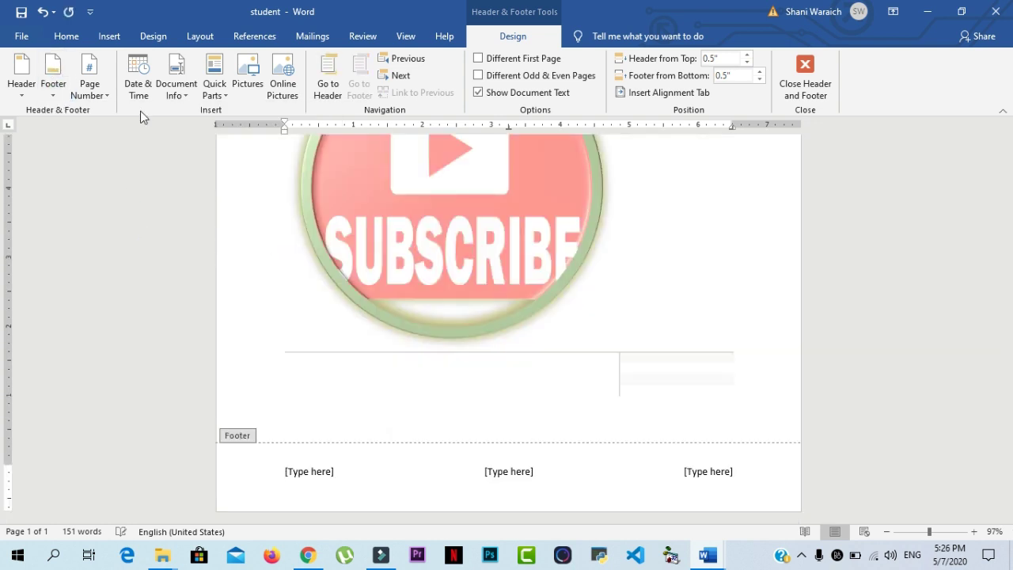
# Insert a centred Plain Number 2 page number at the top of the page
pyautogui.click(99, 89)
pyautogui.moveTo(122, 135)
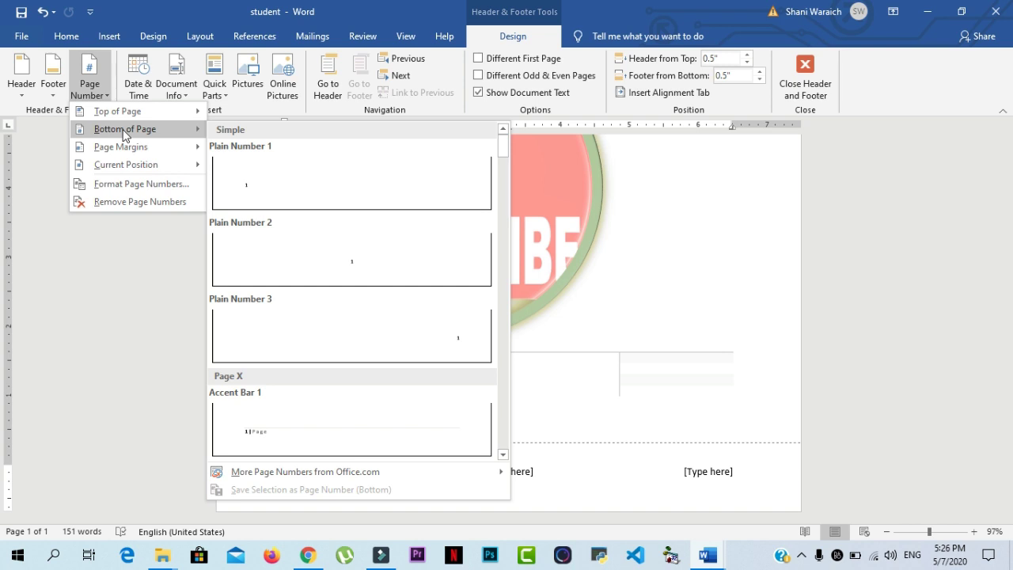
pyautogui.moveTo(141, 111)
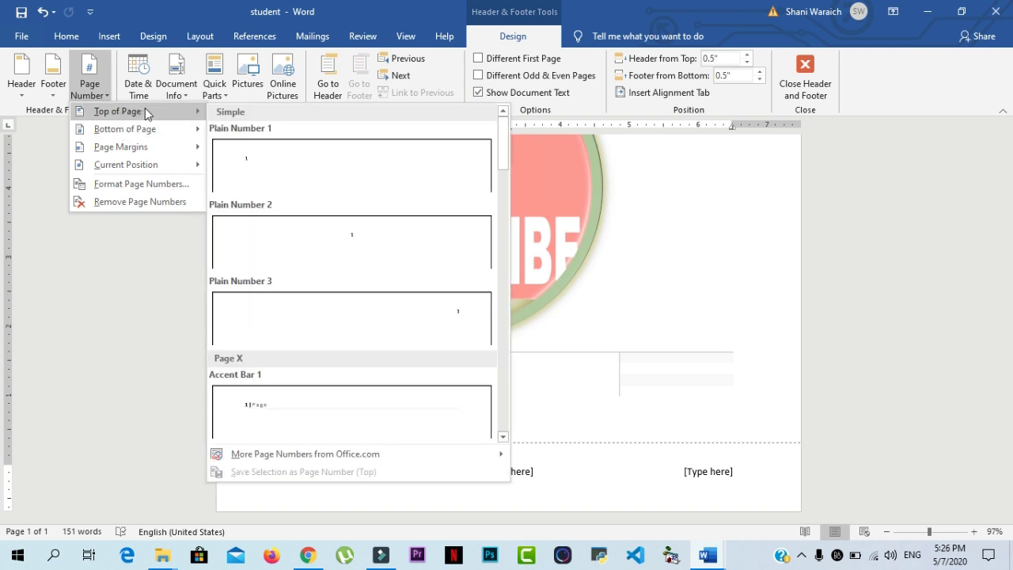
pyautogui.click(346, 253)
pyautogui.scroll(-10, 348, 240)
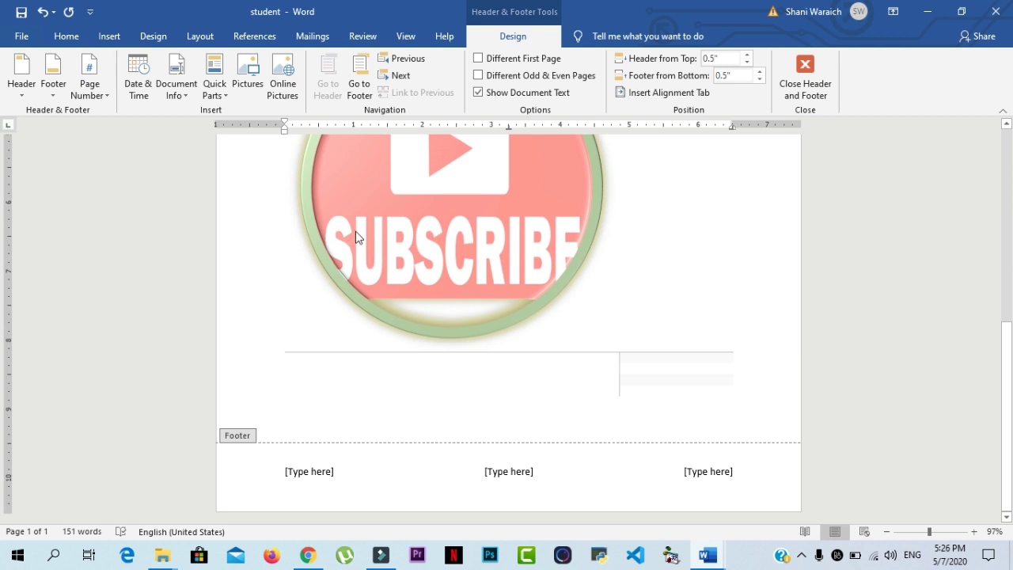
pyautogui.scroll(10, 356, 238)
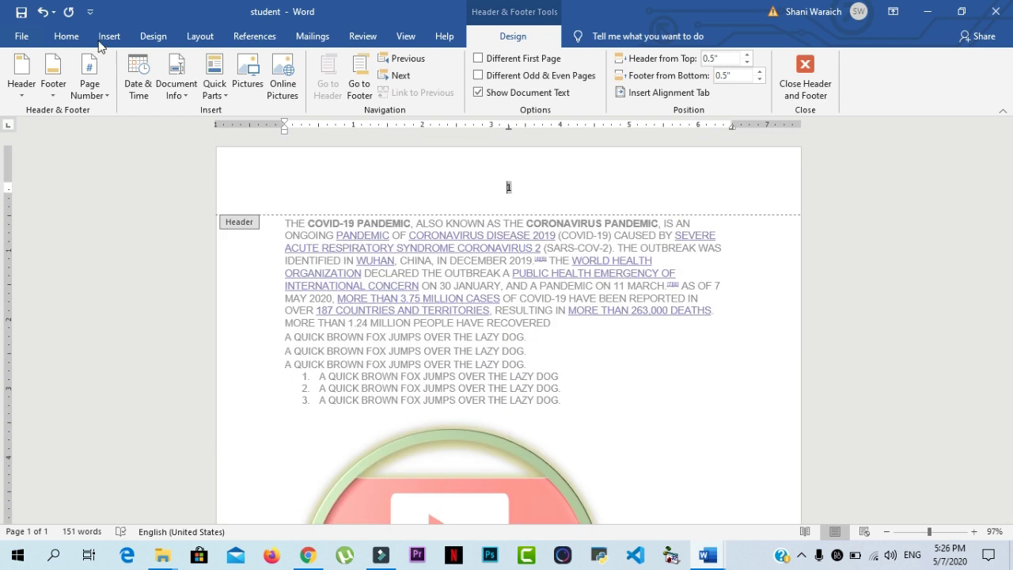
pyautogui.click(97, 32)
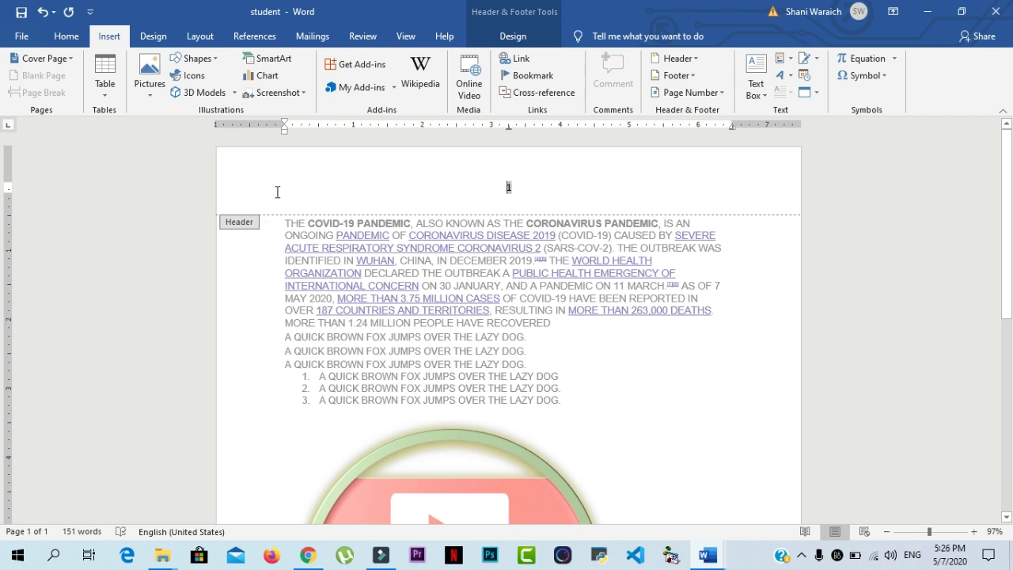
pyautogui.click(420, 89)
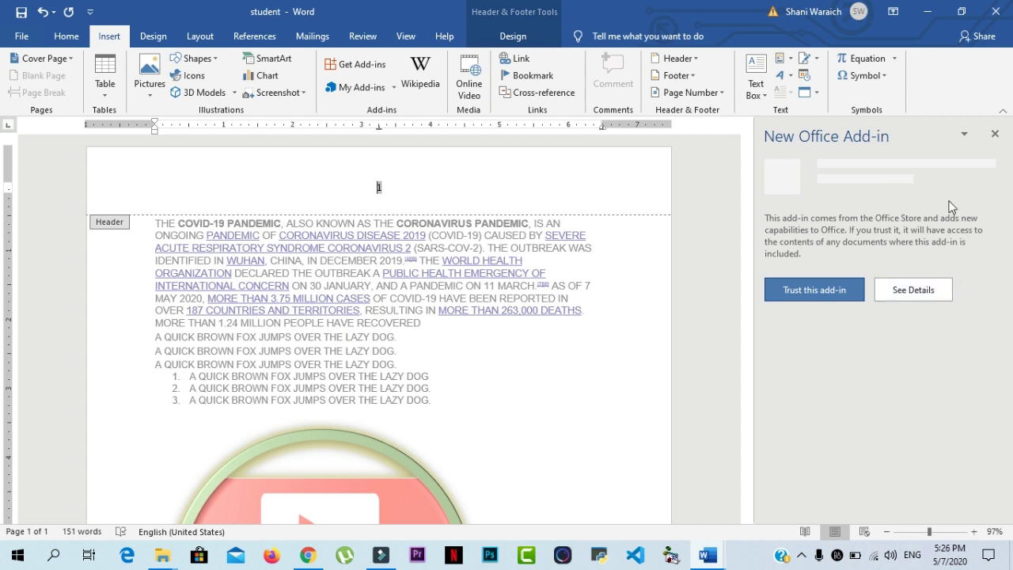
pyautogui.click(993, 136)
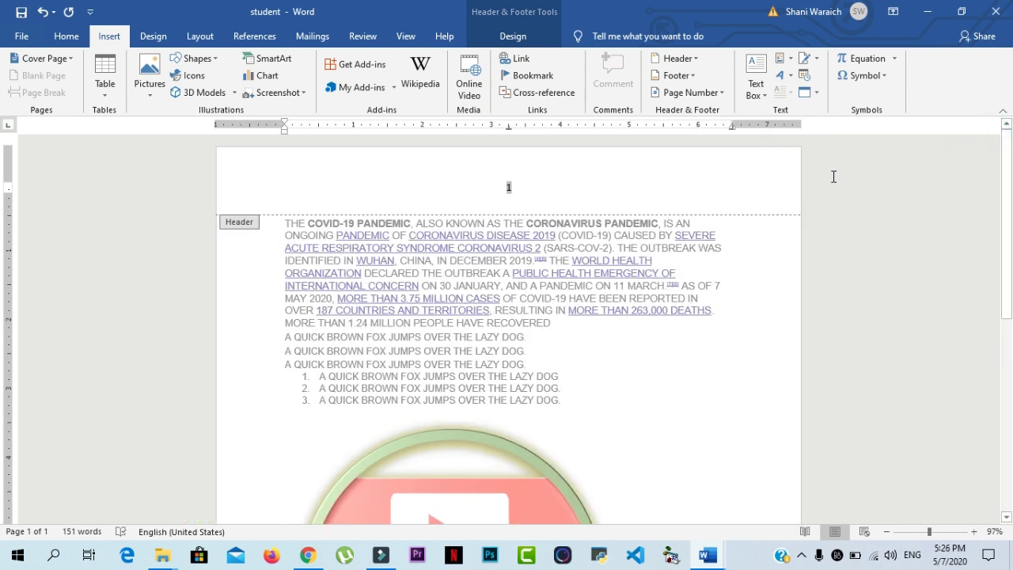
# Select the body text and preview several Design style sets on it
pyautogui.click(152, 37)
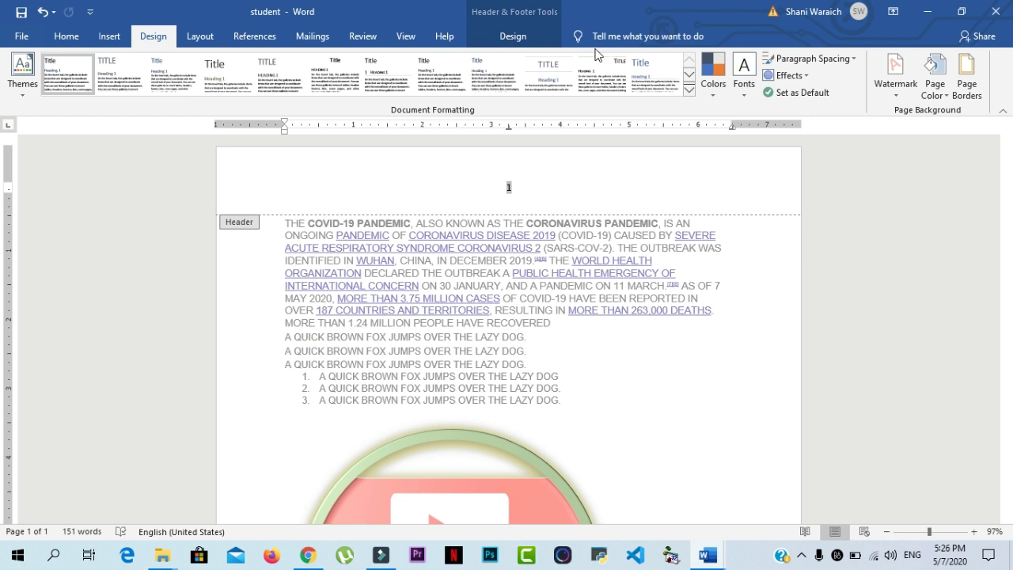
pyautogui.click(339, 69)
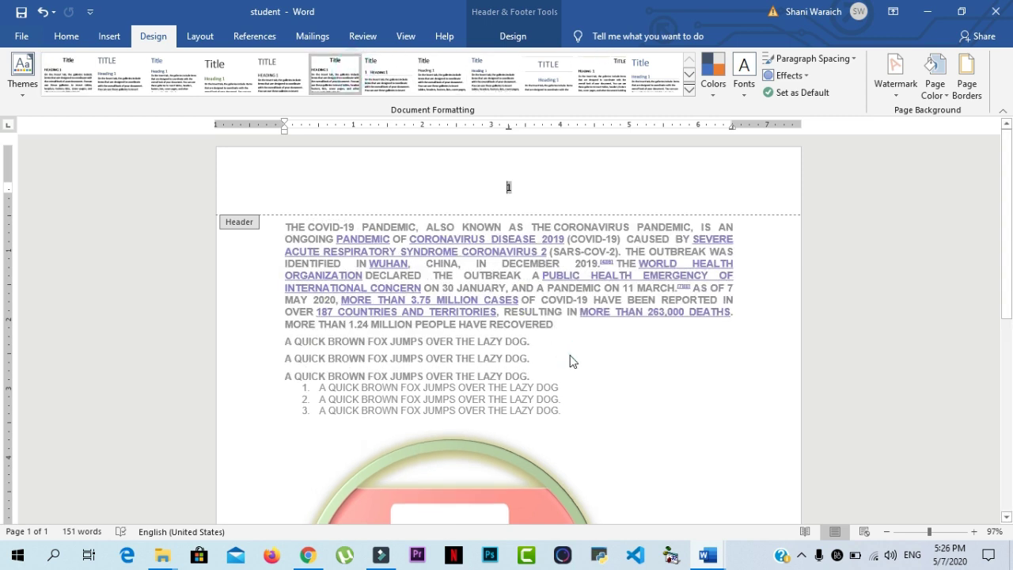
pyautogui.doubleClick(569, 356)
pyautogui.moveTo(565, 418); pyautogui.dragTo(302, 229)
pyautogui.click(388, 71)
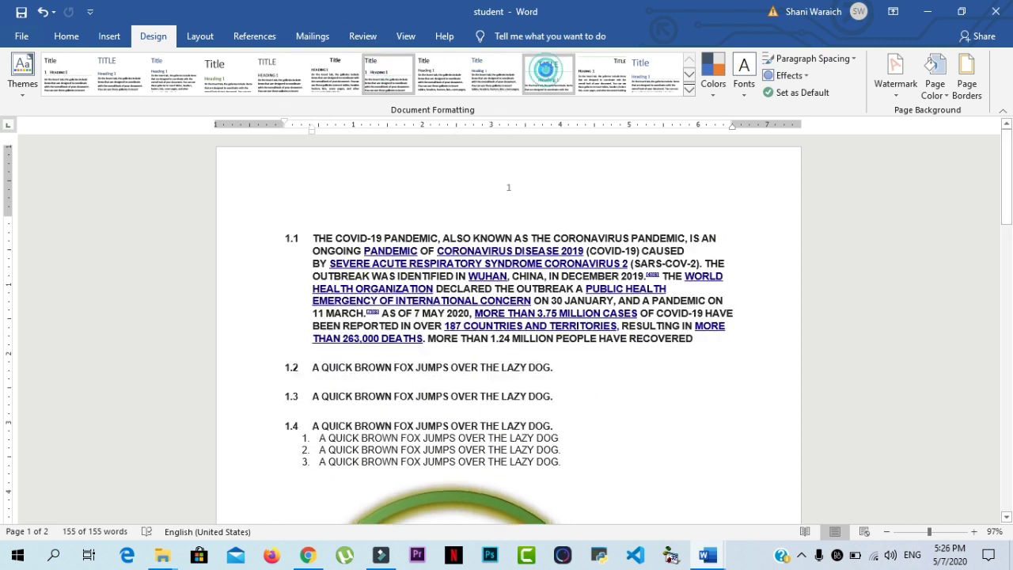
pyautogui.click(647, 76)
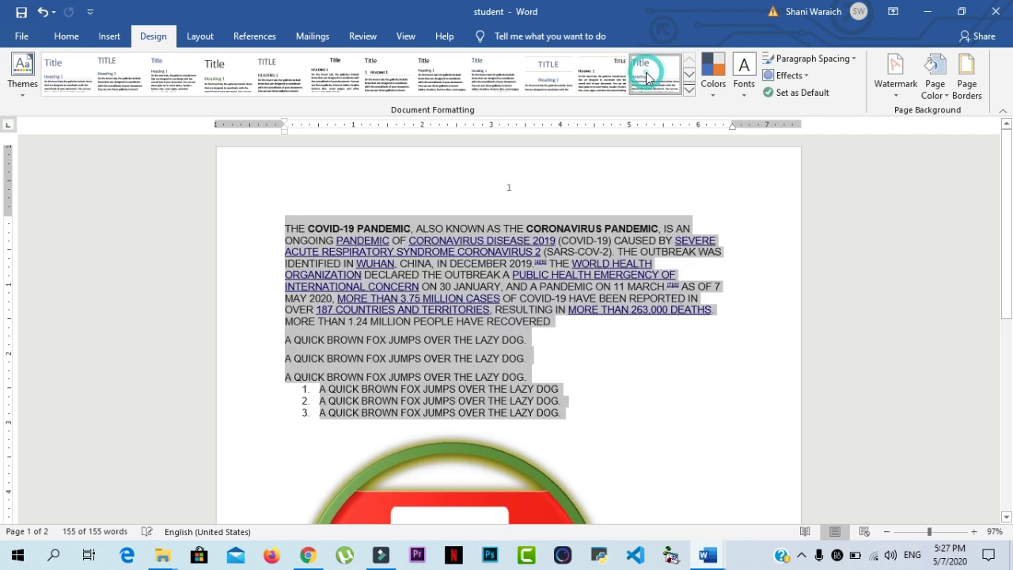
# Switch the theme colours to Green and the theme fonts to Arial
pyautogui.click(715, 85)
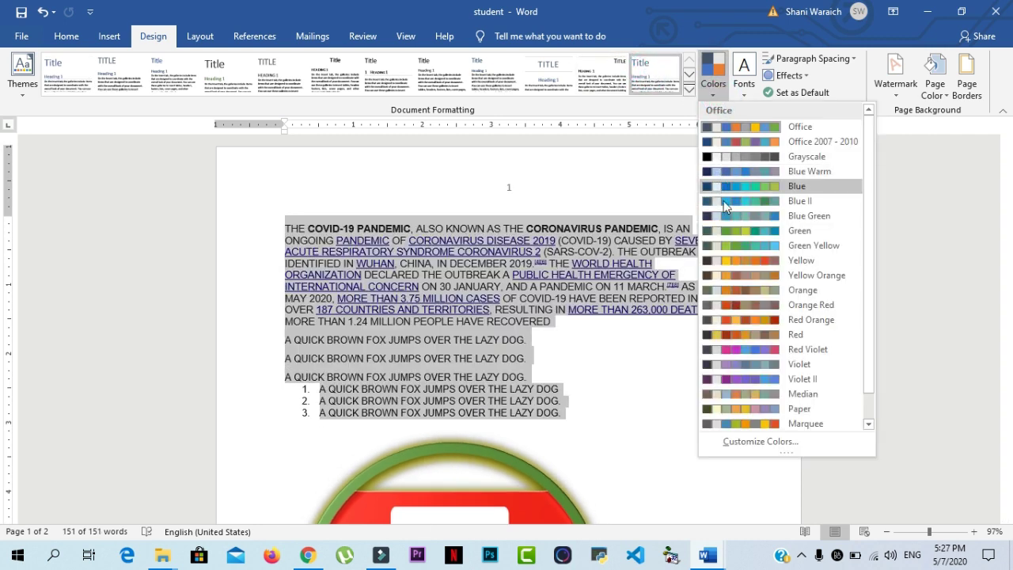
pyautogui.click(728, 234)
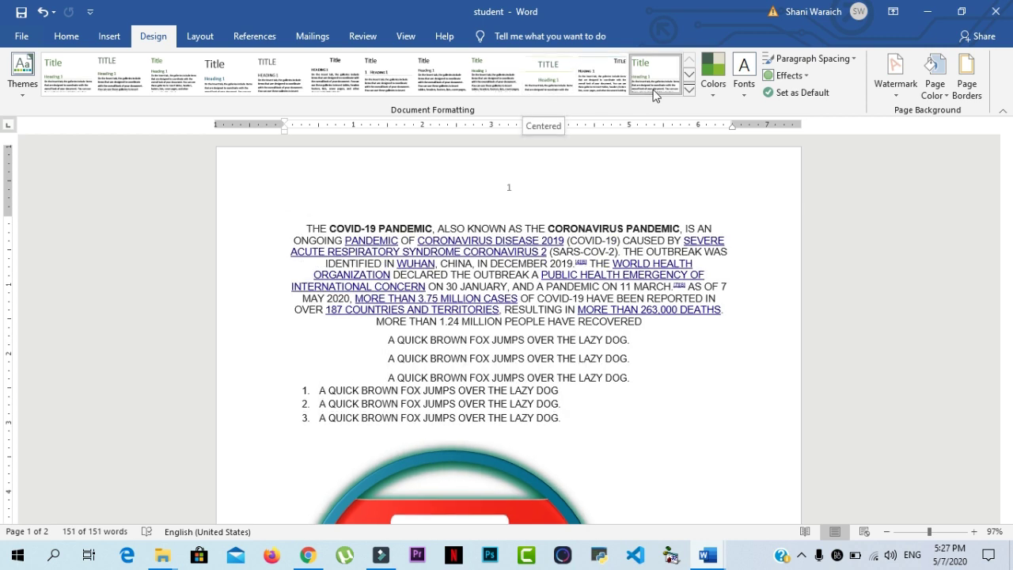
pyautogui.click(754, 87)
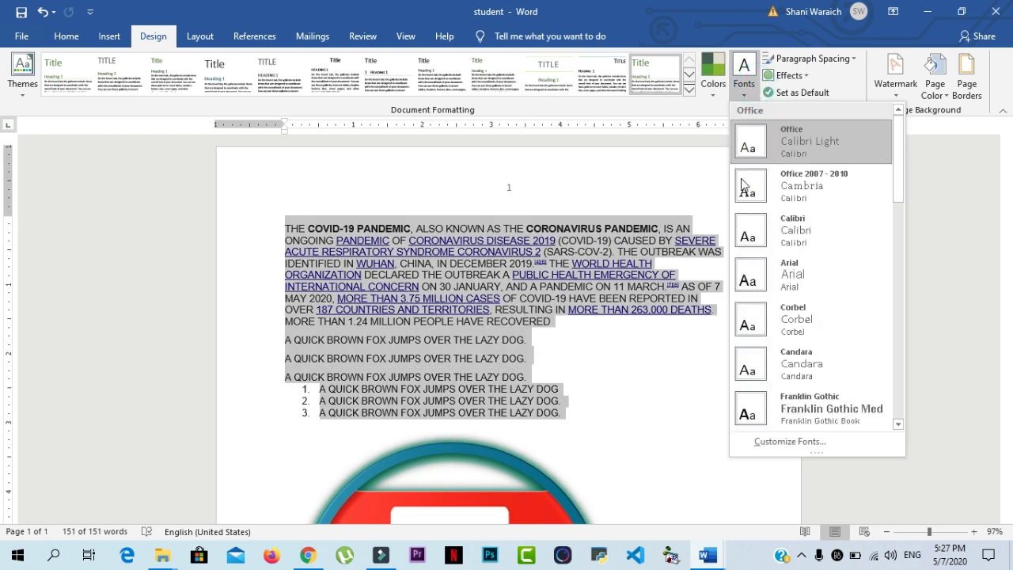
pyautogui.click(767, 287)
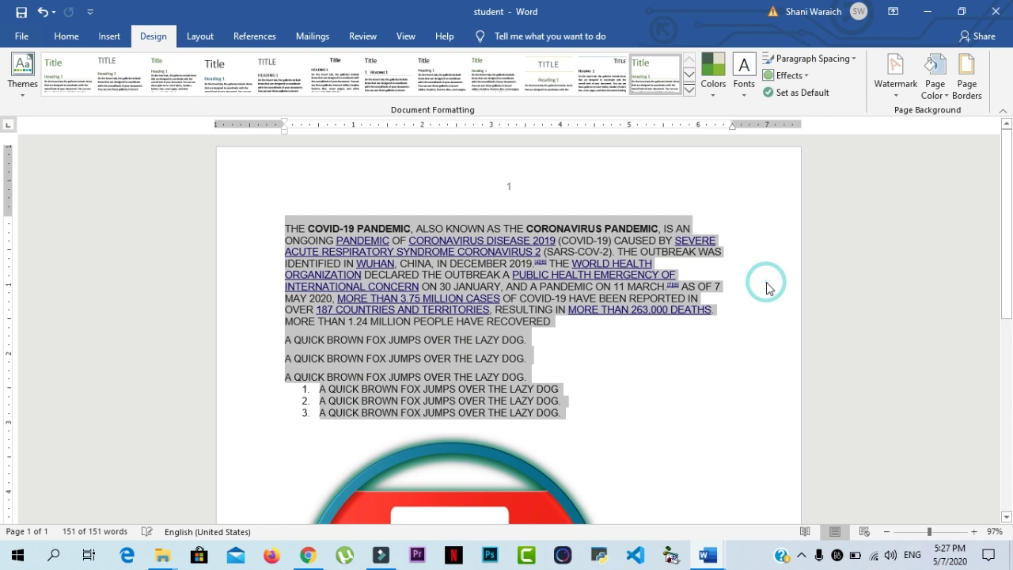
# Apply the Centered style set, leaving effects and paragraph spacing unchanged
pyautogui.click(557, 91)
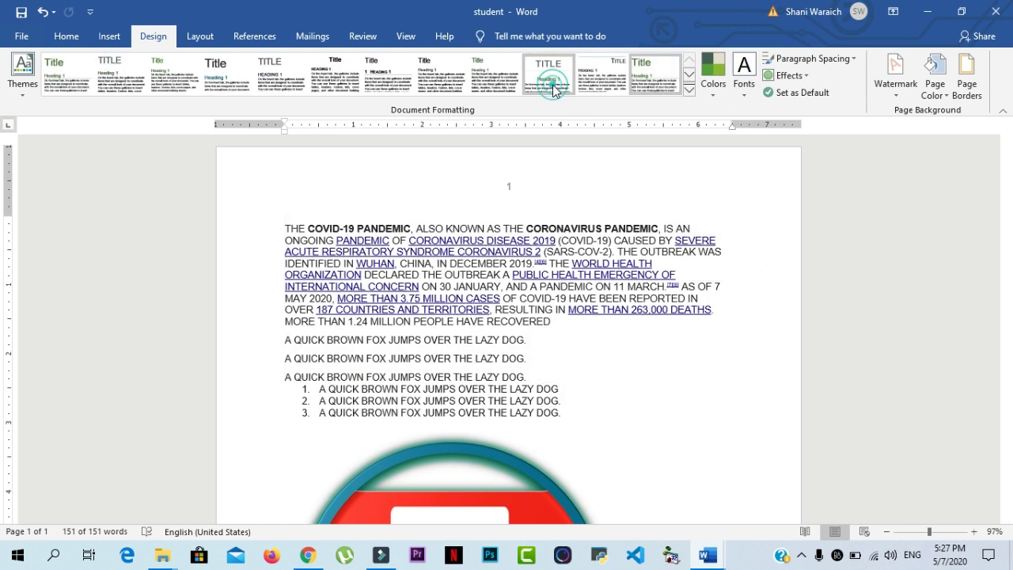
pyautogui.click(807, 76)
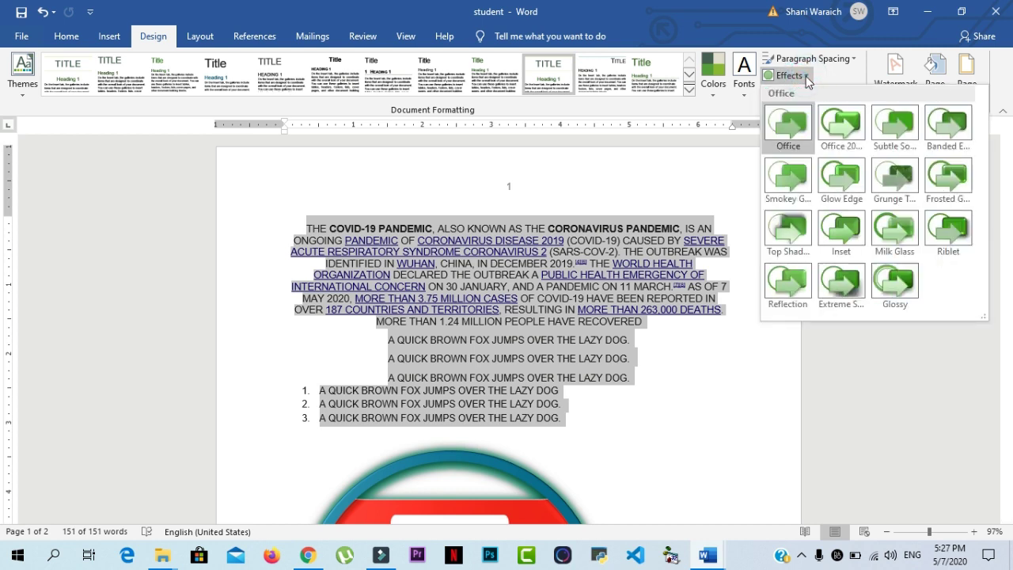
pyautogui.click(831, 64)
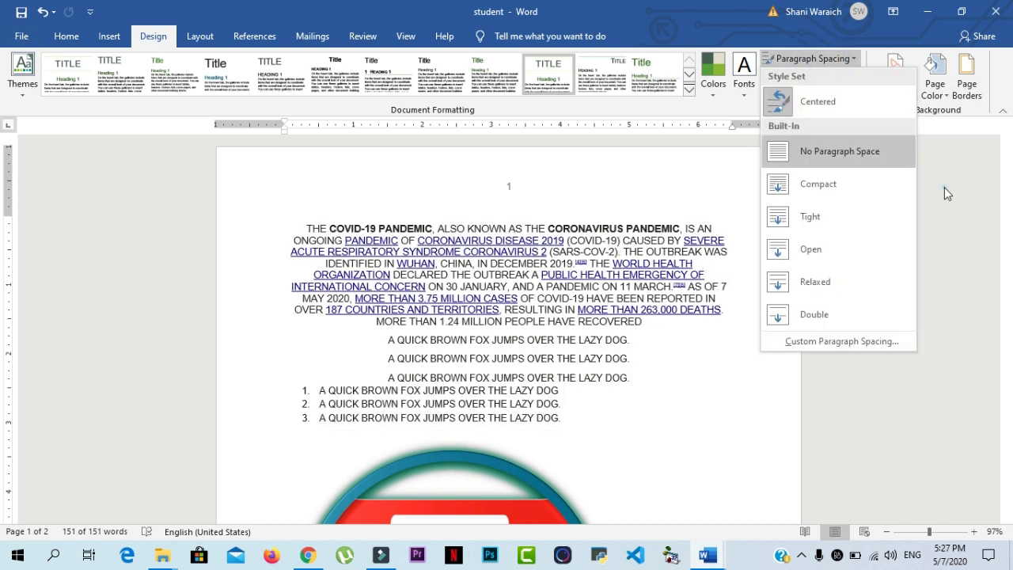
pyautogui.click(902, 89)
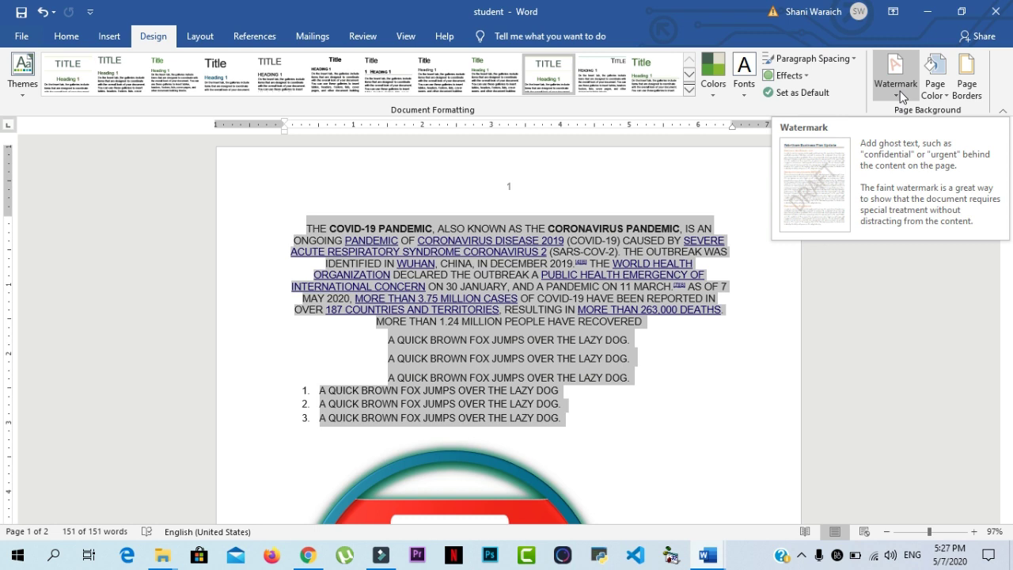
# Replace the custom text watermark 'ASAP' with 'student', keeping the diagonal layout
pyautogui.click(901, 95)
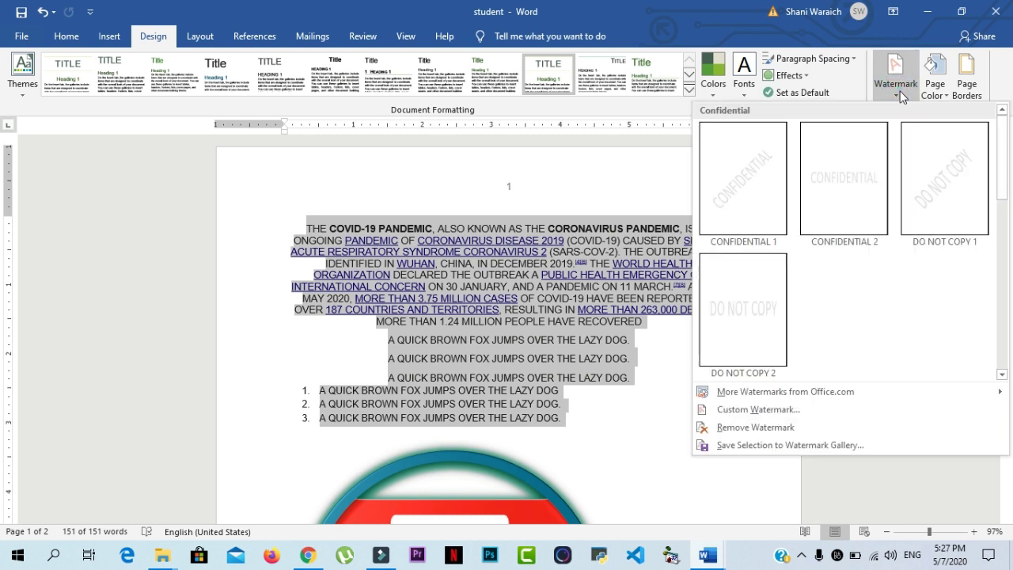
pyautogui.click(776, 410)
pyautogui.click(381, 243)
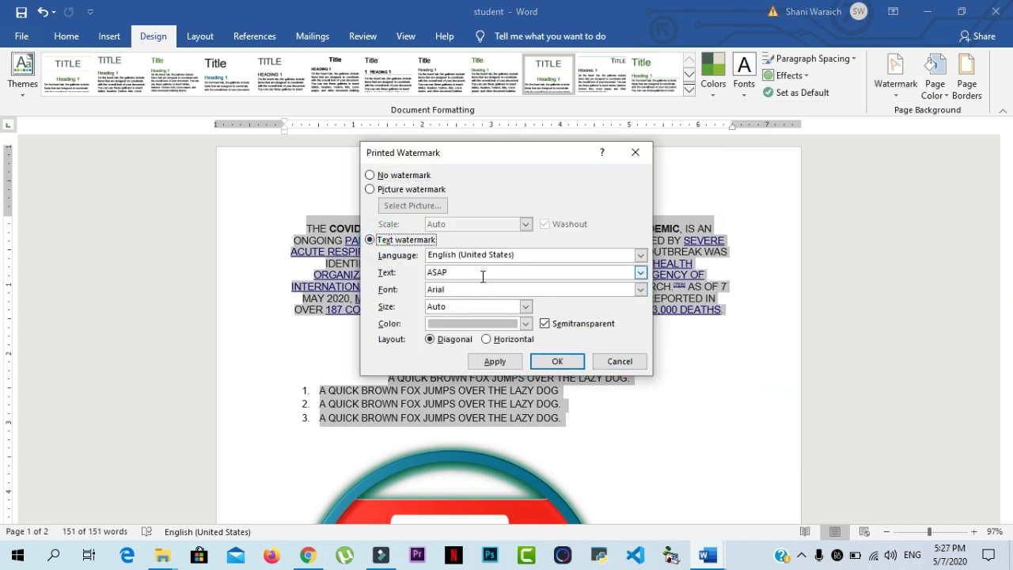
pyautogui.moveTo(483, 276); pyautogui.dragTo(418, 280)
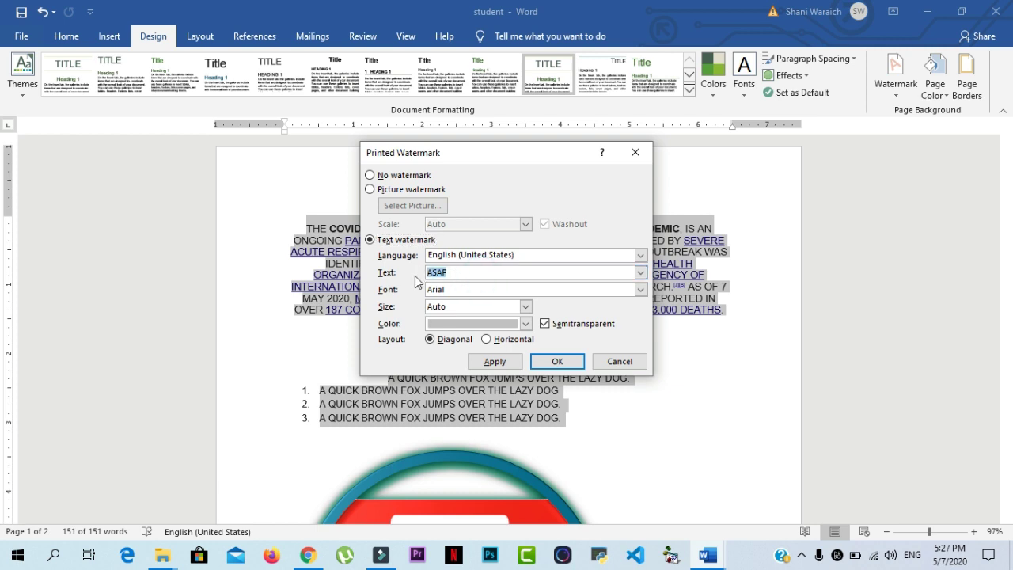
pyautogui.write('student')
pyautogui.click(558, 361)
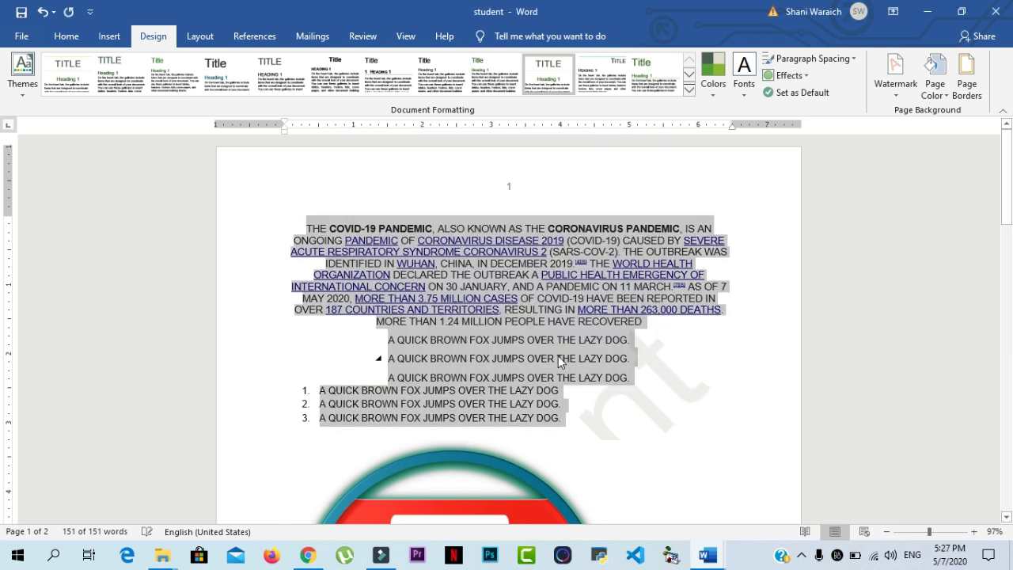
pyautogui.scroll(-3, 558, 356)
# Set the page colour to light green
pyautogui.click(669, 257)
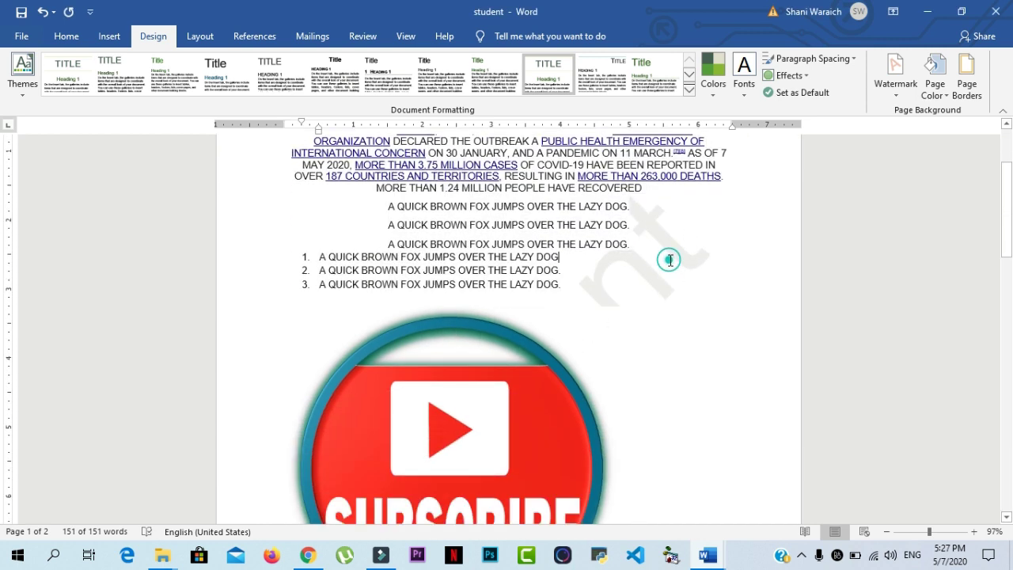
pyautogui.click(947, 93)
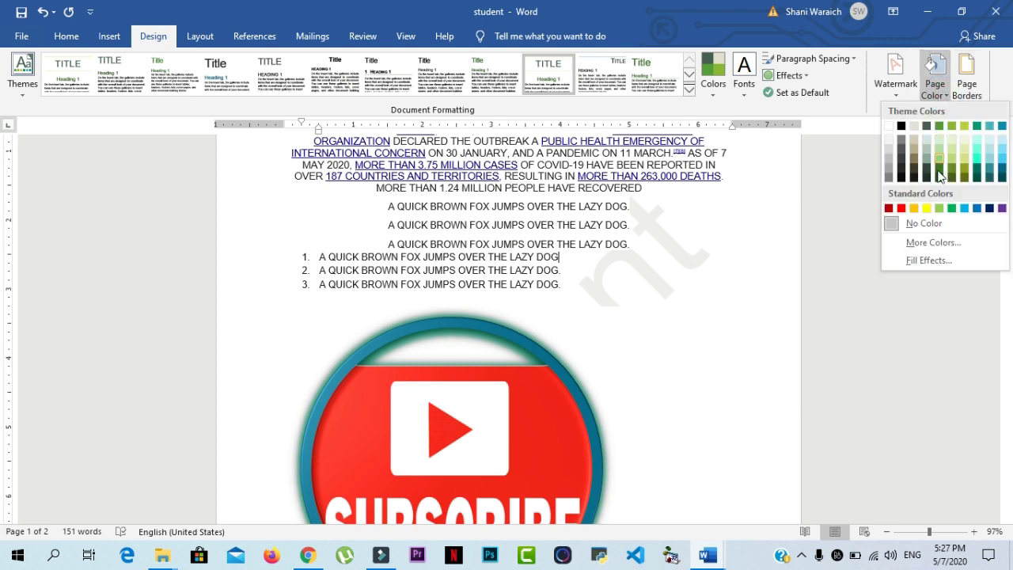
pyautogui.click(939, 208)
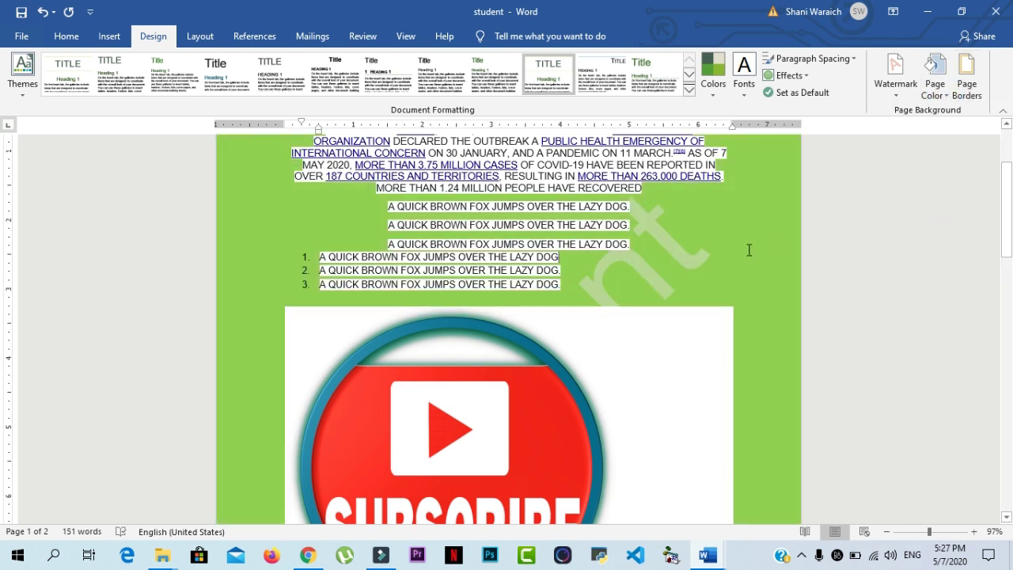
pyautogui.scroll(-10, 745, 250)
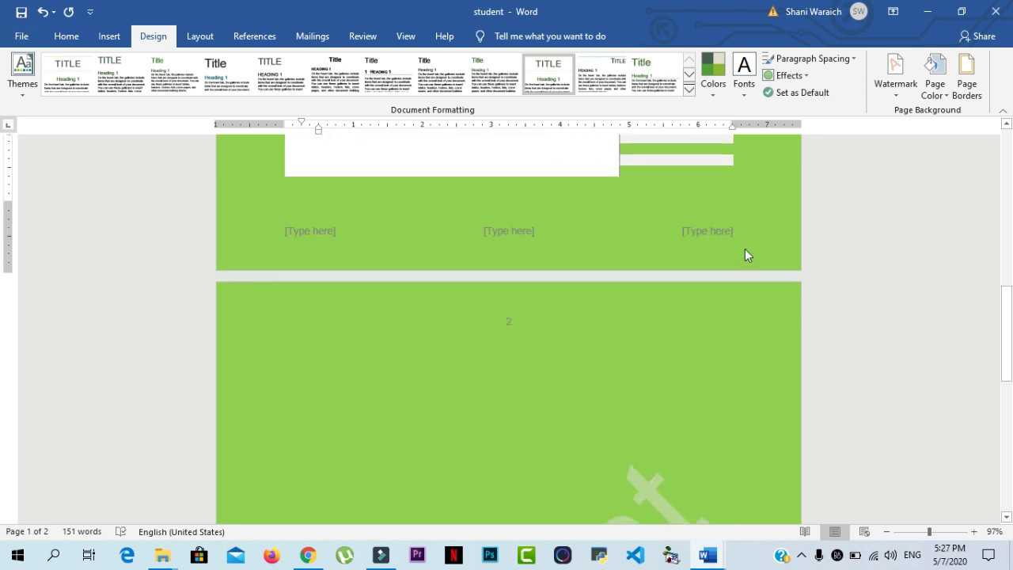
pyautogui.scroll(-2, 745, 249)
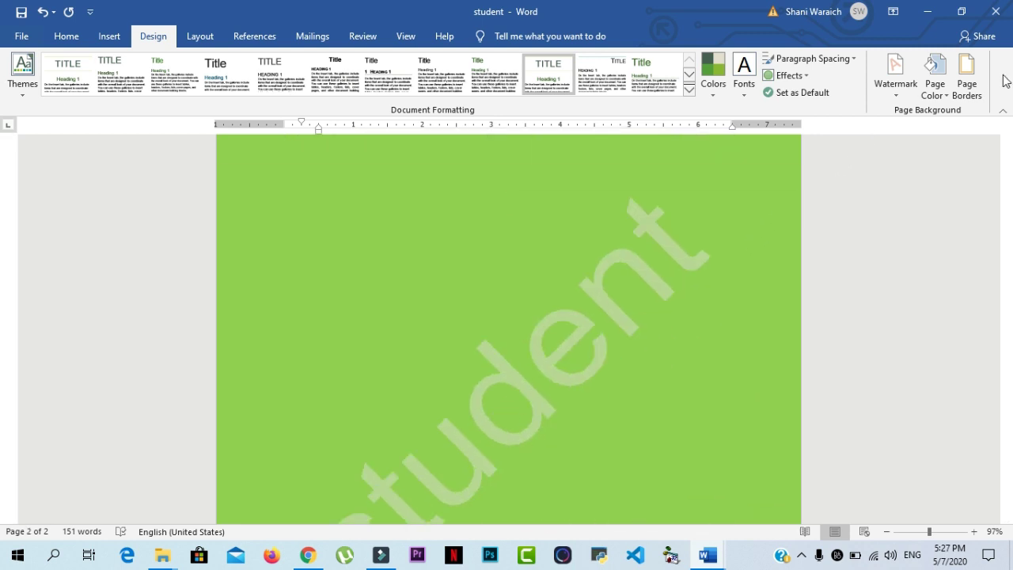
# Add a 3-D page border with a thick double-line style
pyautogui.click(960, 91)
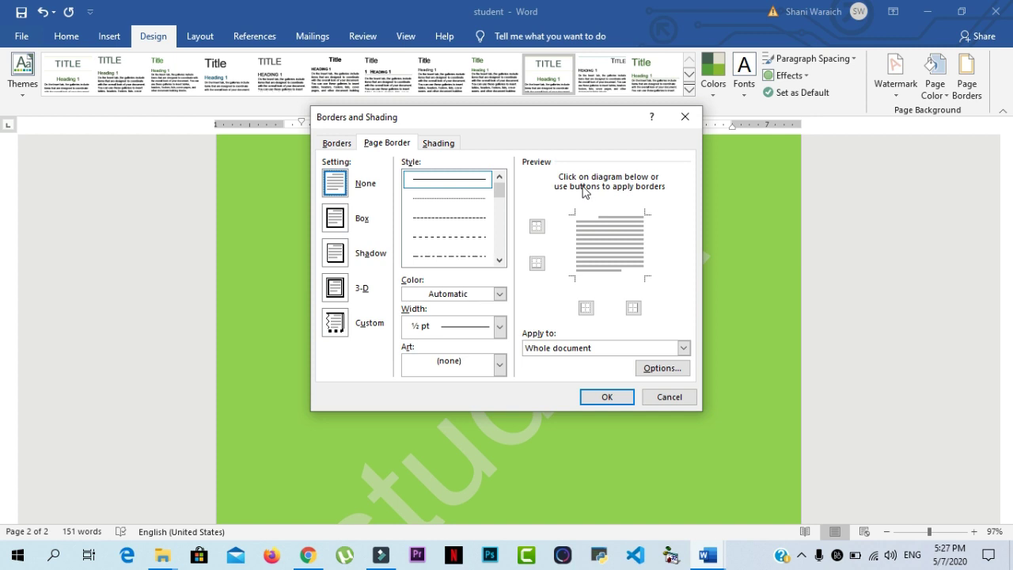
pyautogui.click(348, 288)
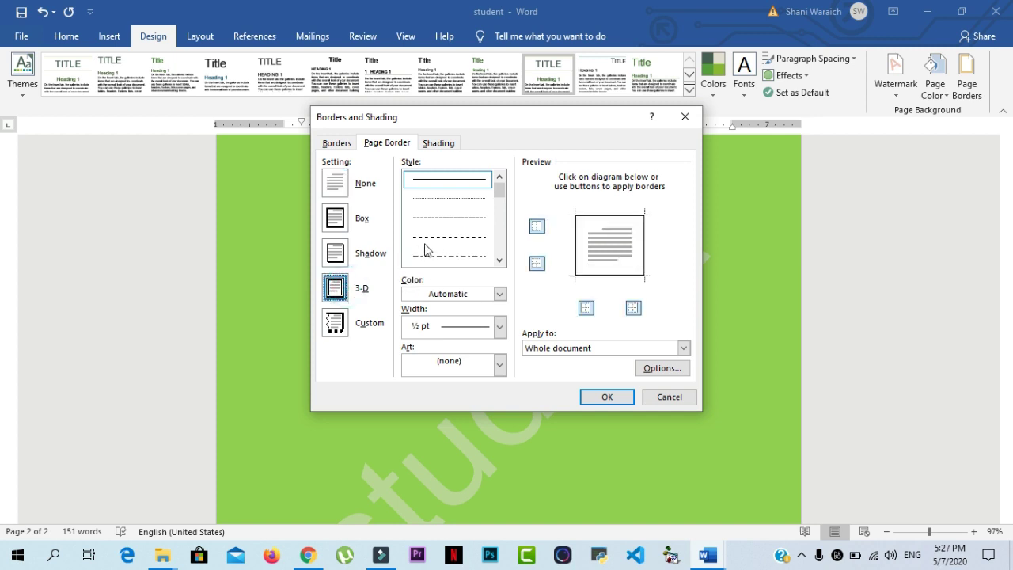
pyautogui.scroll(-3, 426, 247)
pyautogui.scroll(-3, 426, 247)
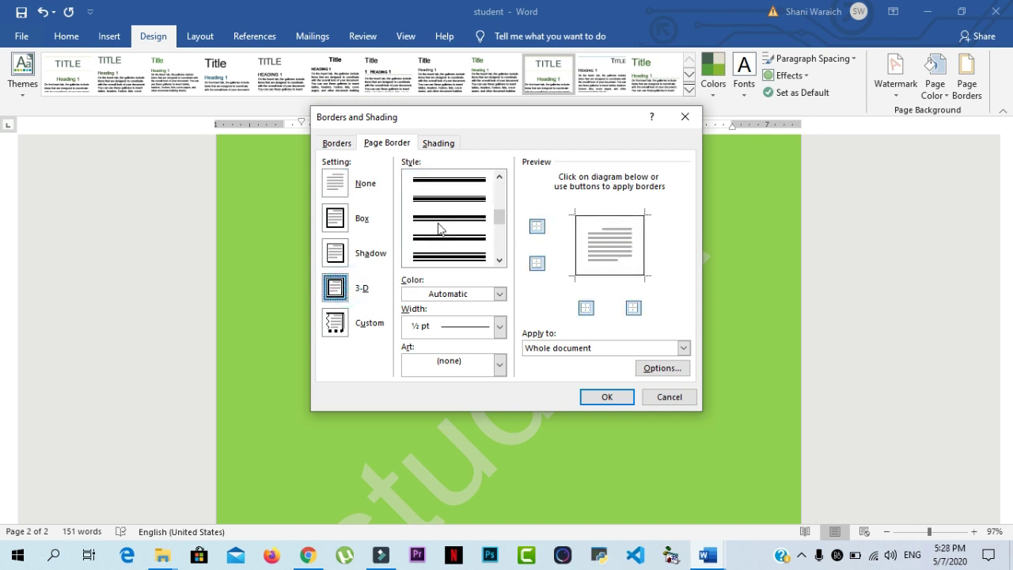
pyautogui.click(438, 225)
pyautogui.click(607, 397)
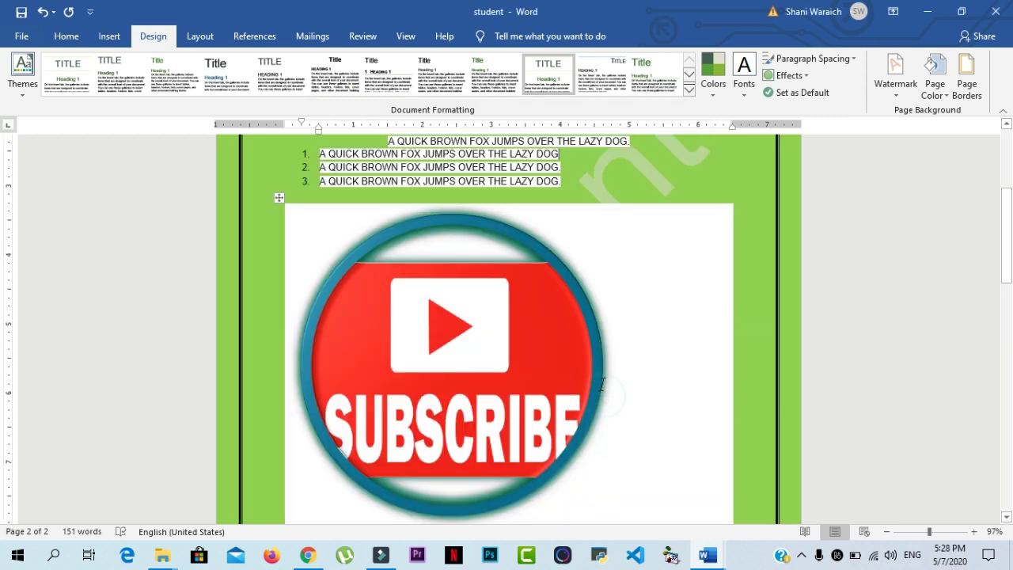
pyautogui.scroll(3, 594, 294)
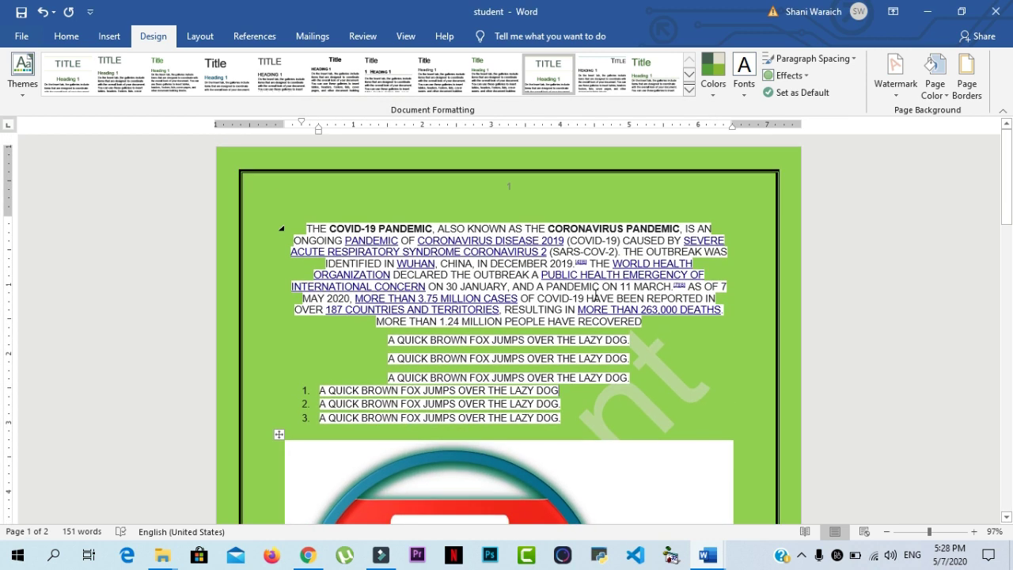
# Try Narrow margins, then settle on Moderate margins
pyautogui.click(199, 37)
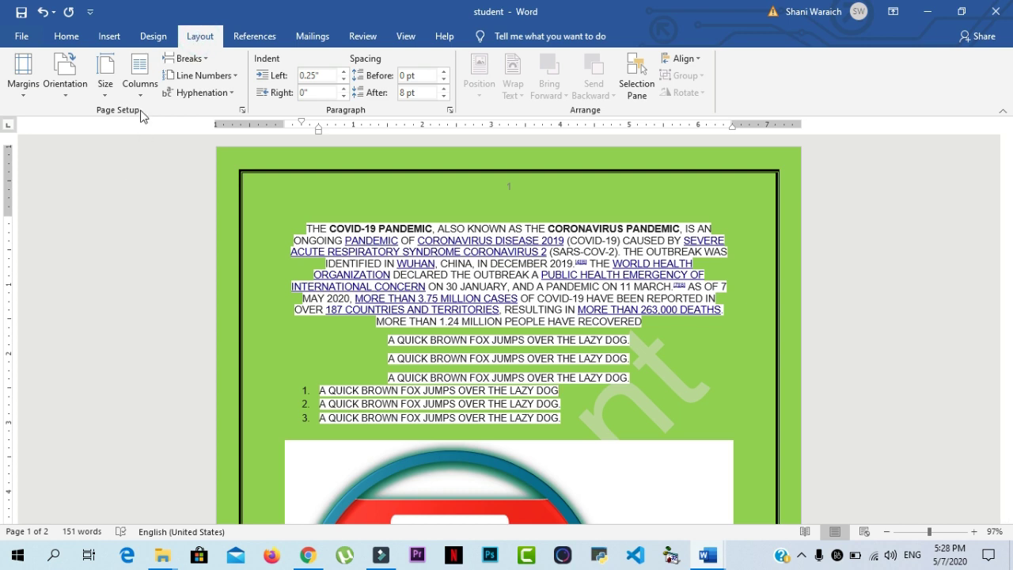
pyautogui.click(27, 95)
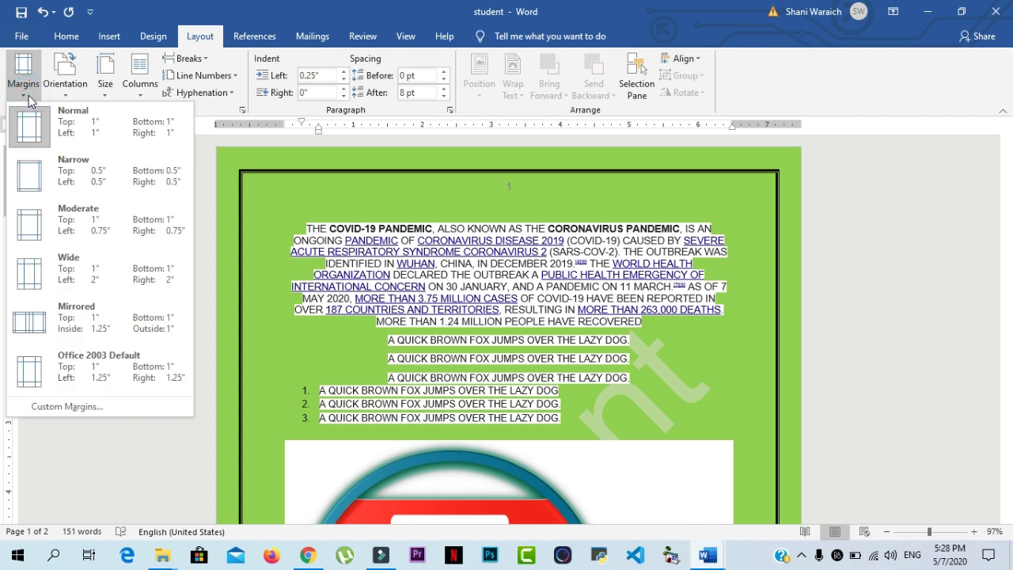
pyautogui.click(62, 158)
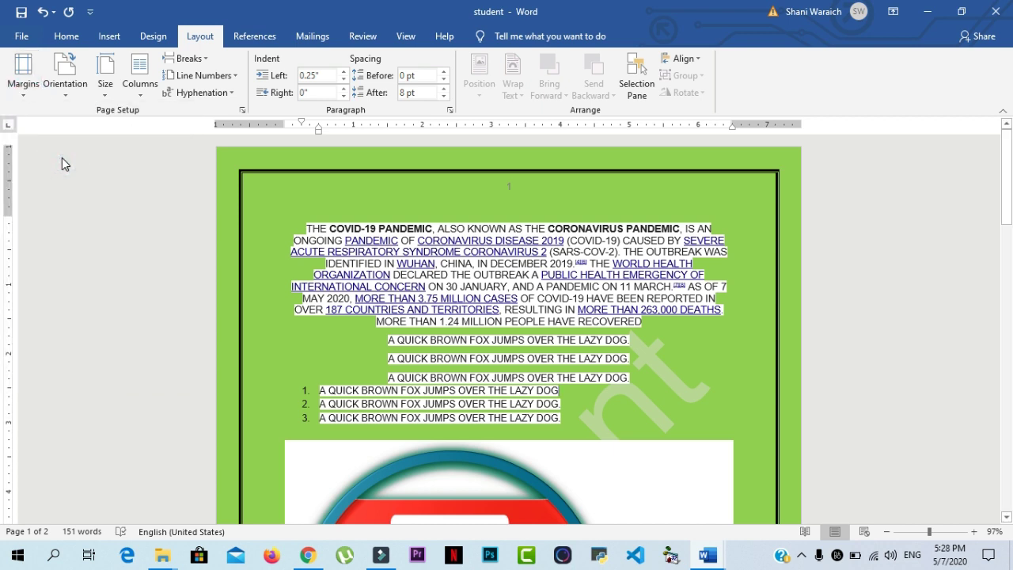
pyautogui.click(28, 93)
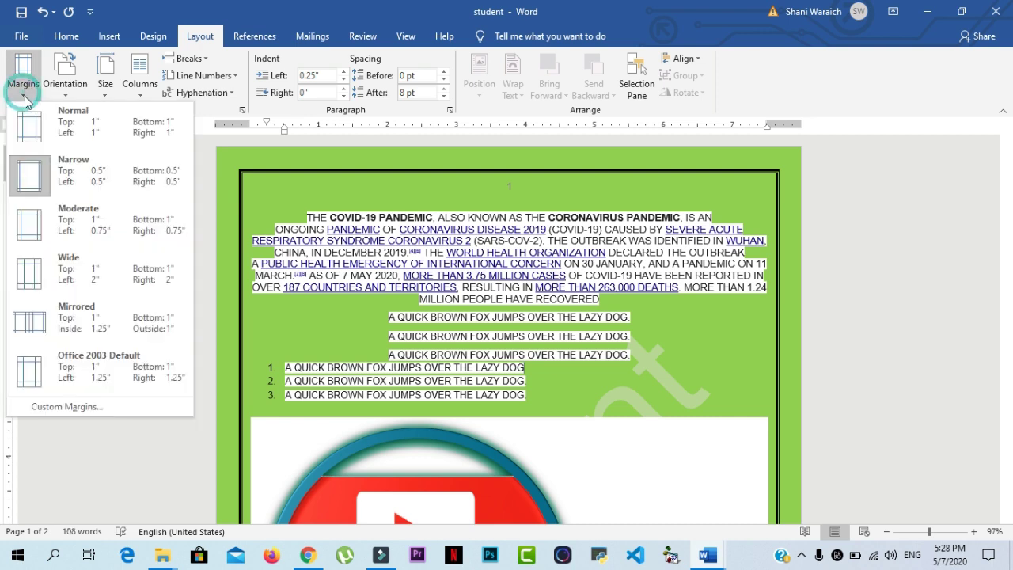
pyautogui.click(68, 214)
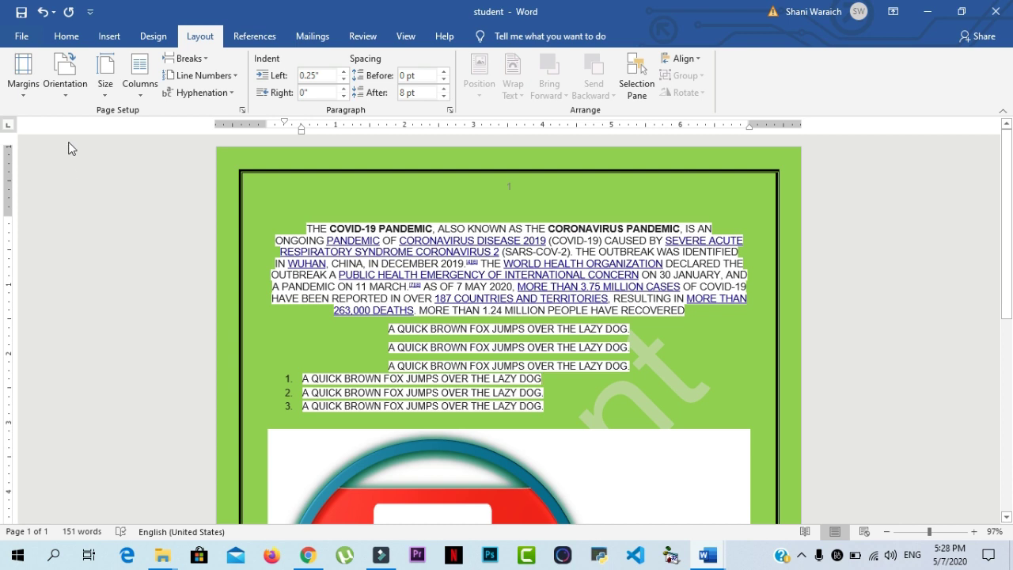
# Switch the orientation to Landscape and then back to Portrait
pyautogui.click(63, 89)
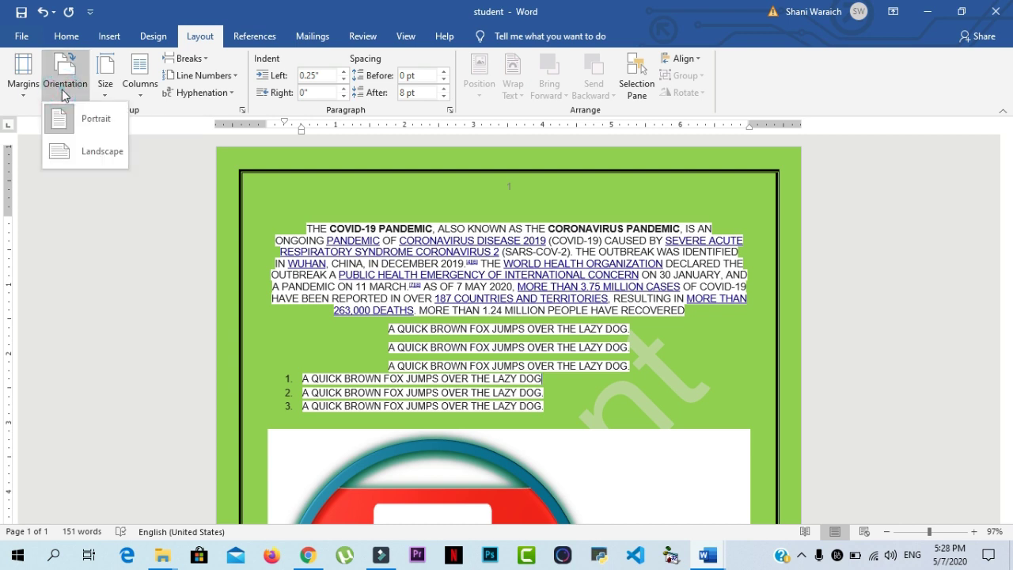
pyautogui.click(86, 146)
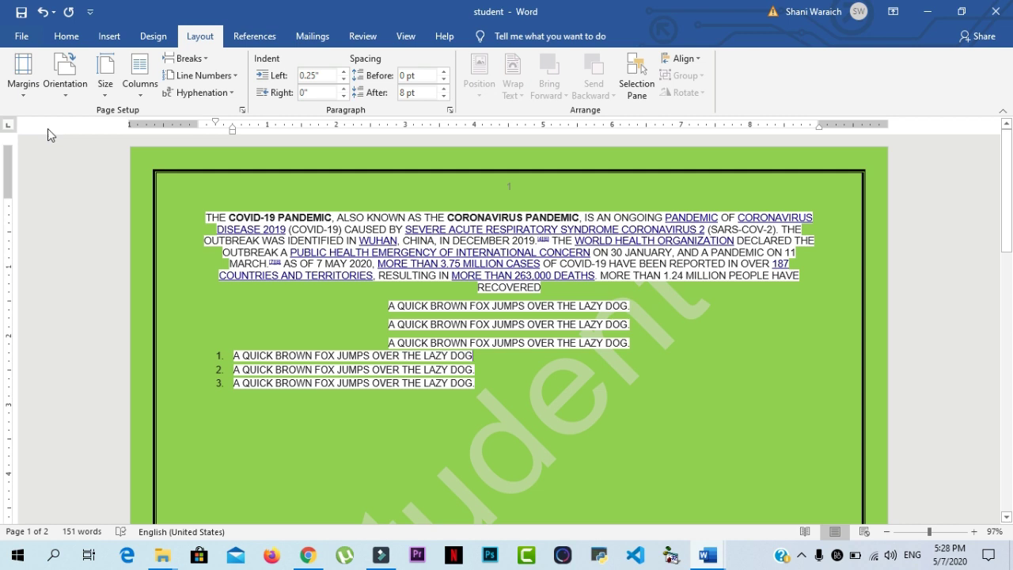
pyautogui.click(63, 98)
pyautogui.click(70, 117)
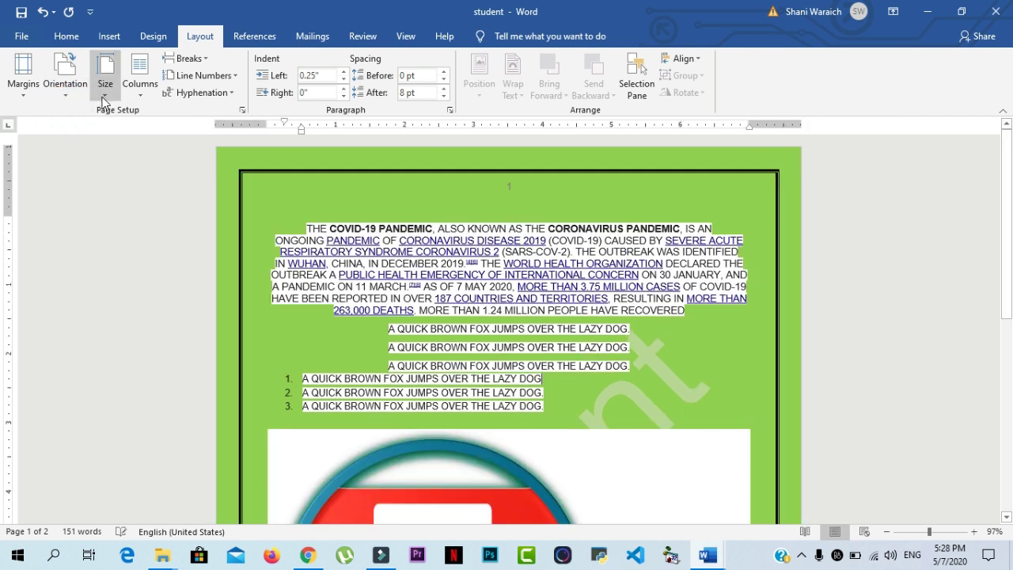
# Look over the paper Size and Columns presets without changing them
pyautogui.click(104, 95)
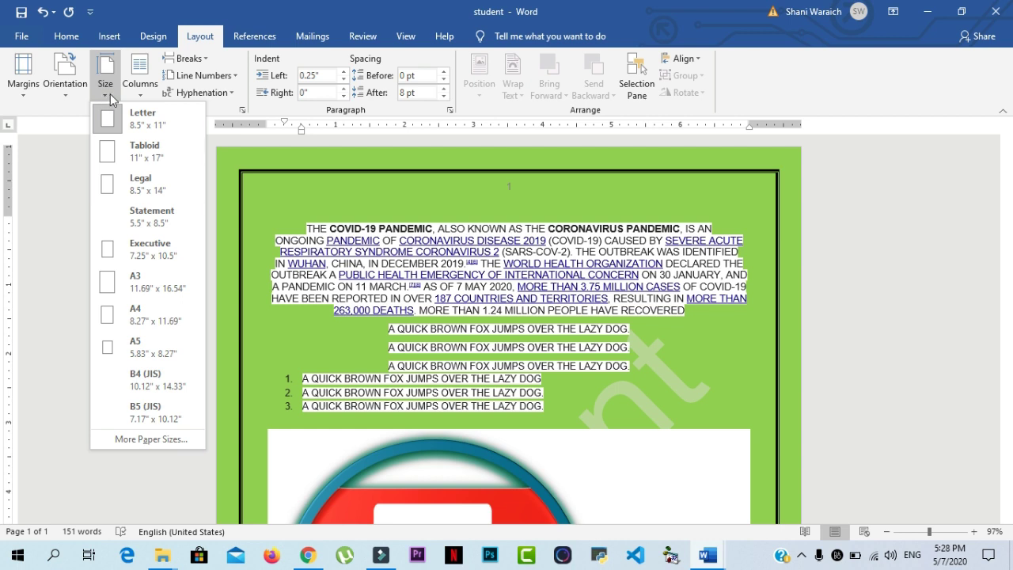
pyautogui.click(147, 97)
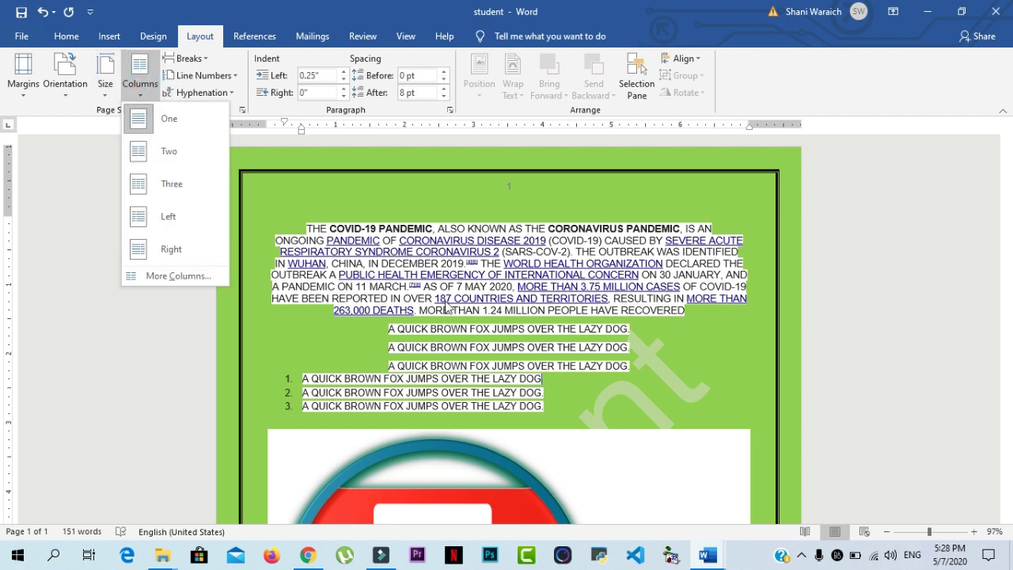
pyautogui.click(552, 375)
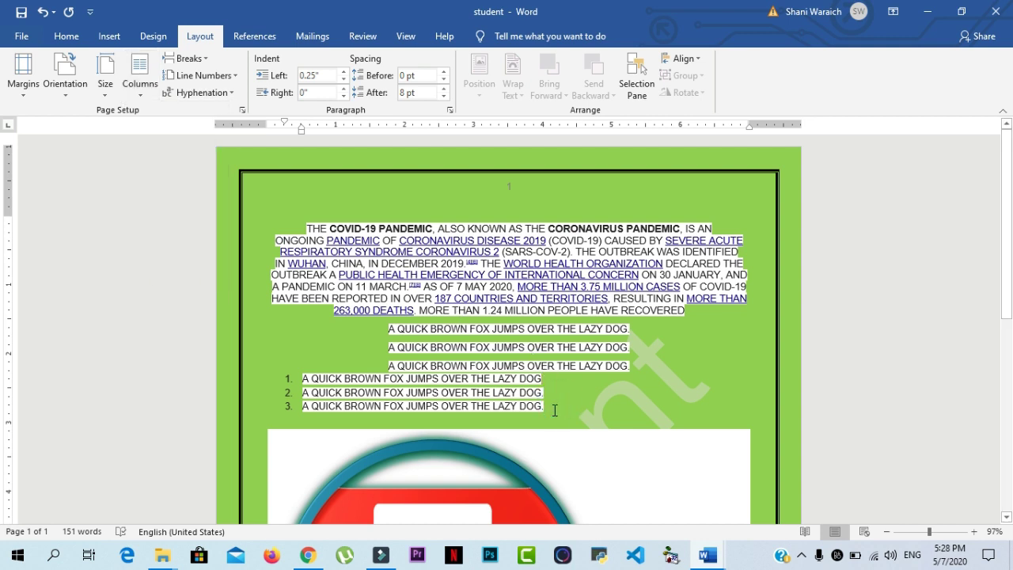
# Lay the text from the first paragraph to the list end out in two columns
pyautogui.moveTo(554, 409); pyautogui.dragTo(289, 208)
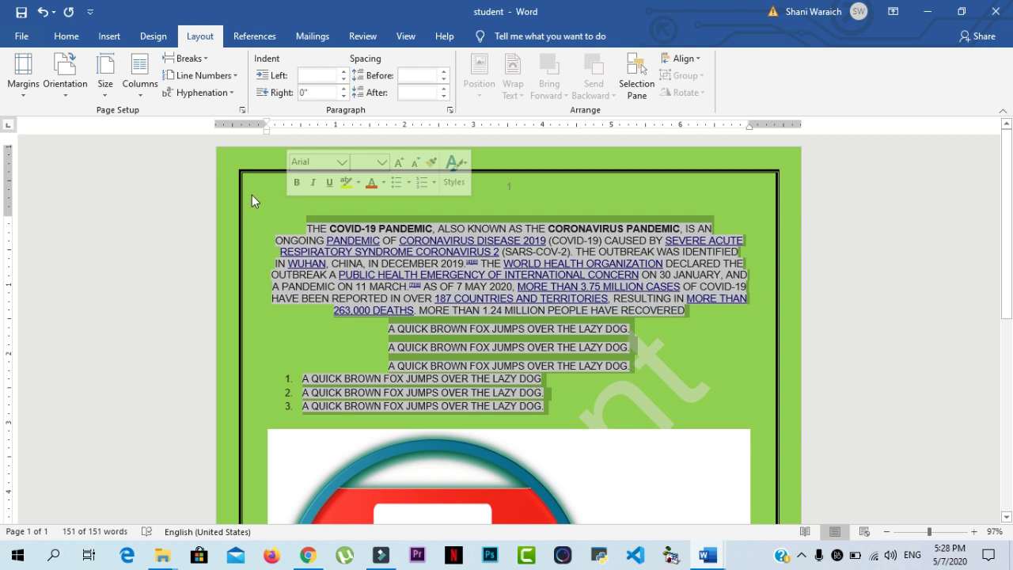
pyautogui.click(139, 89)
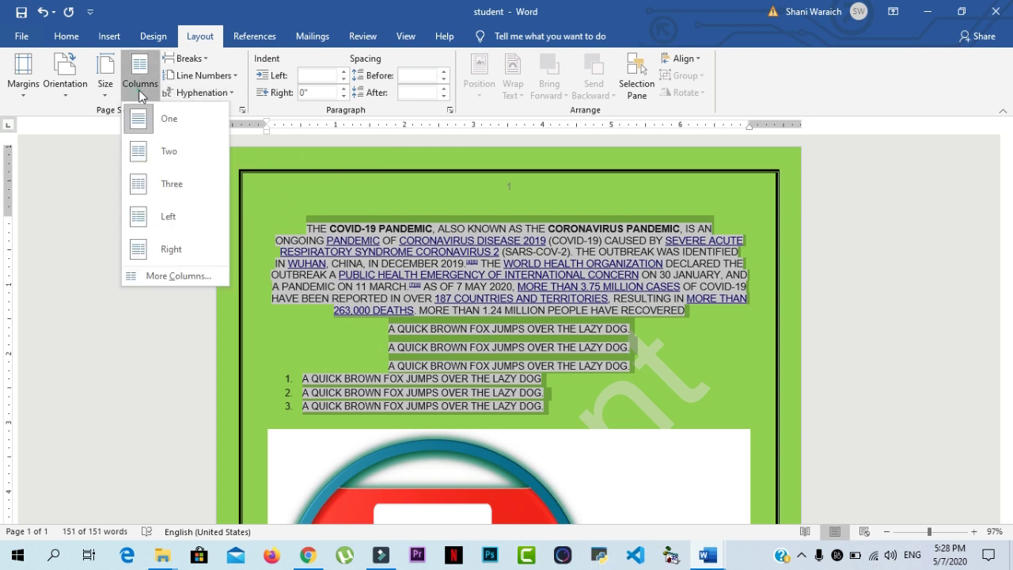
pyautogui.click(170, 152)
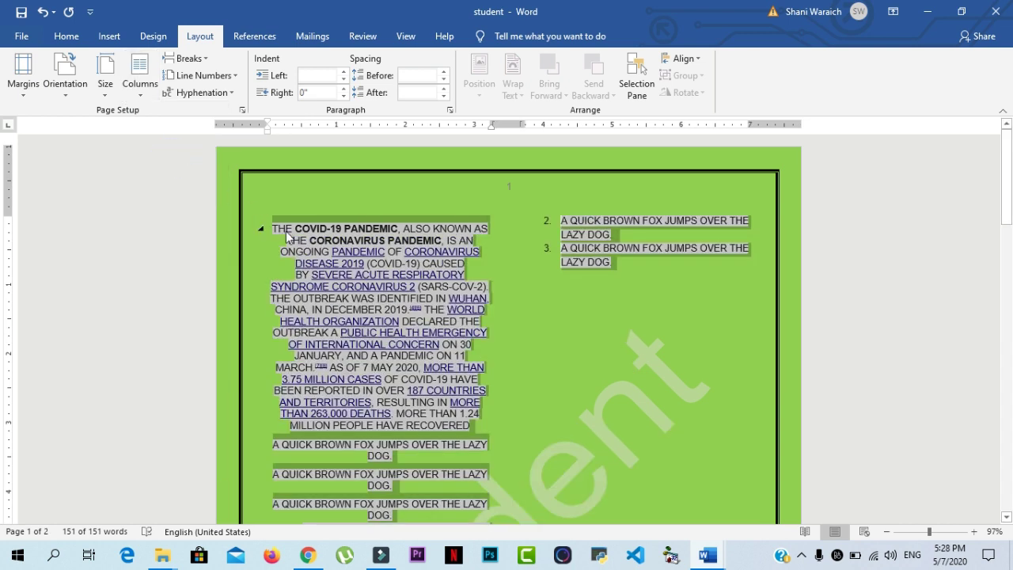